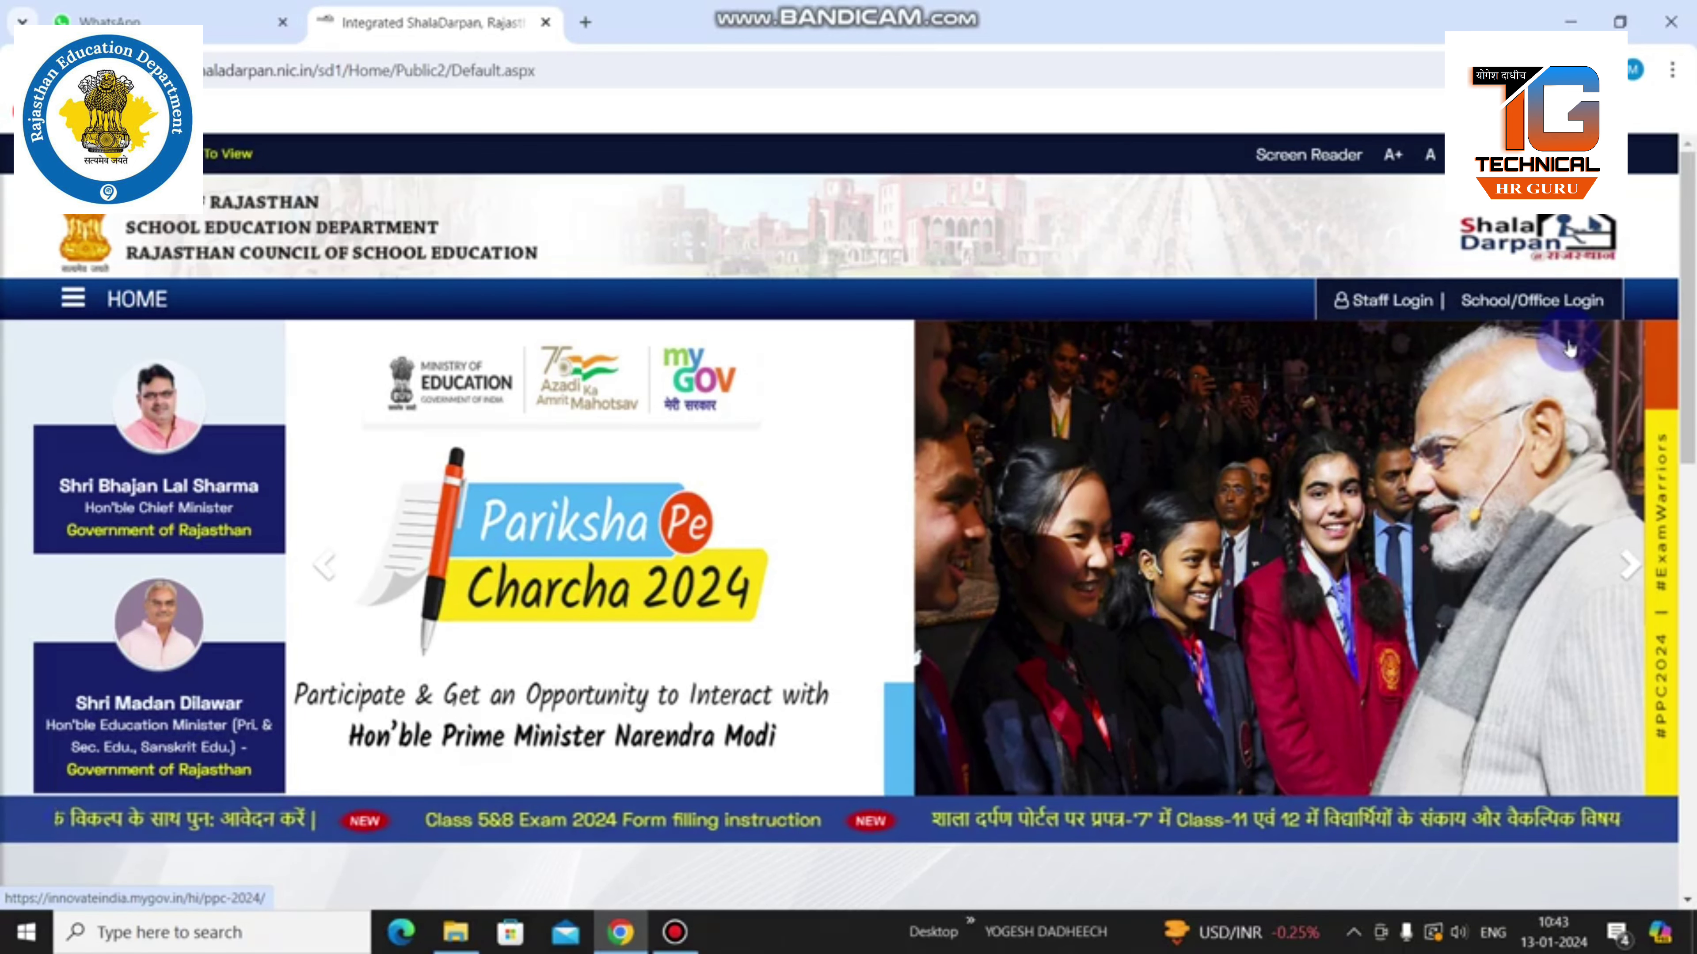
Find the 8th Board exam tile among the portal's service tiles and open its site
left_click_drag(1689, 352, 1691, 553)
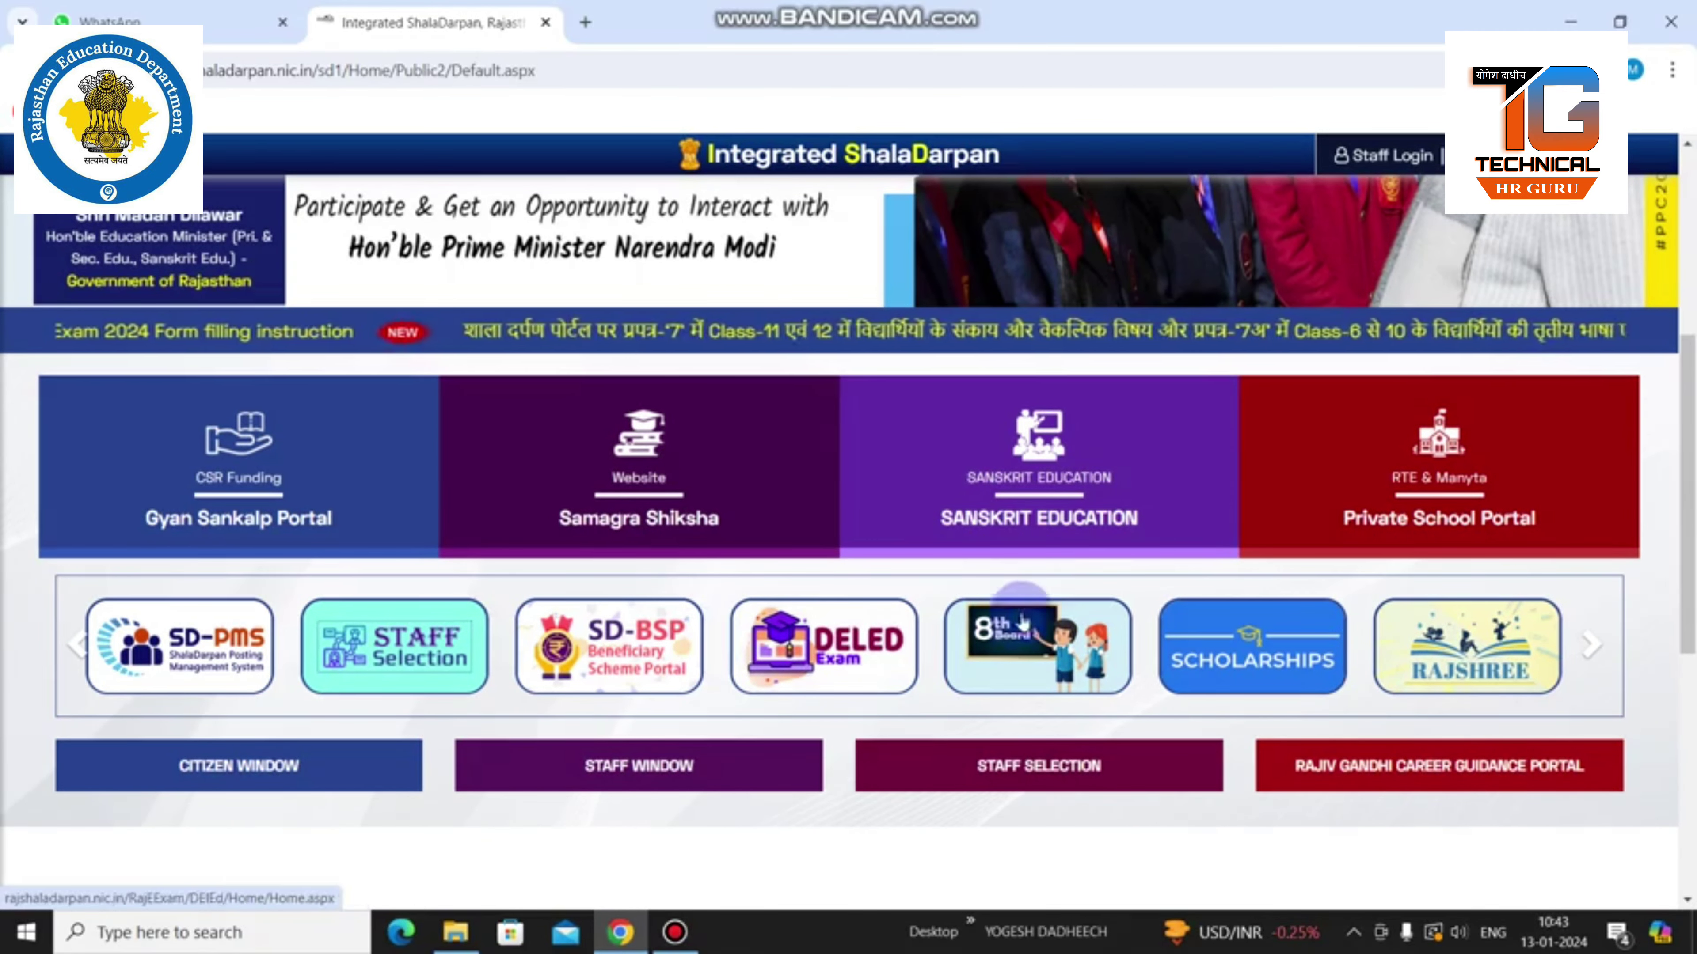
left_click(1592, 652)
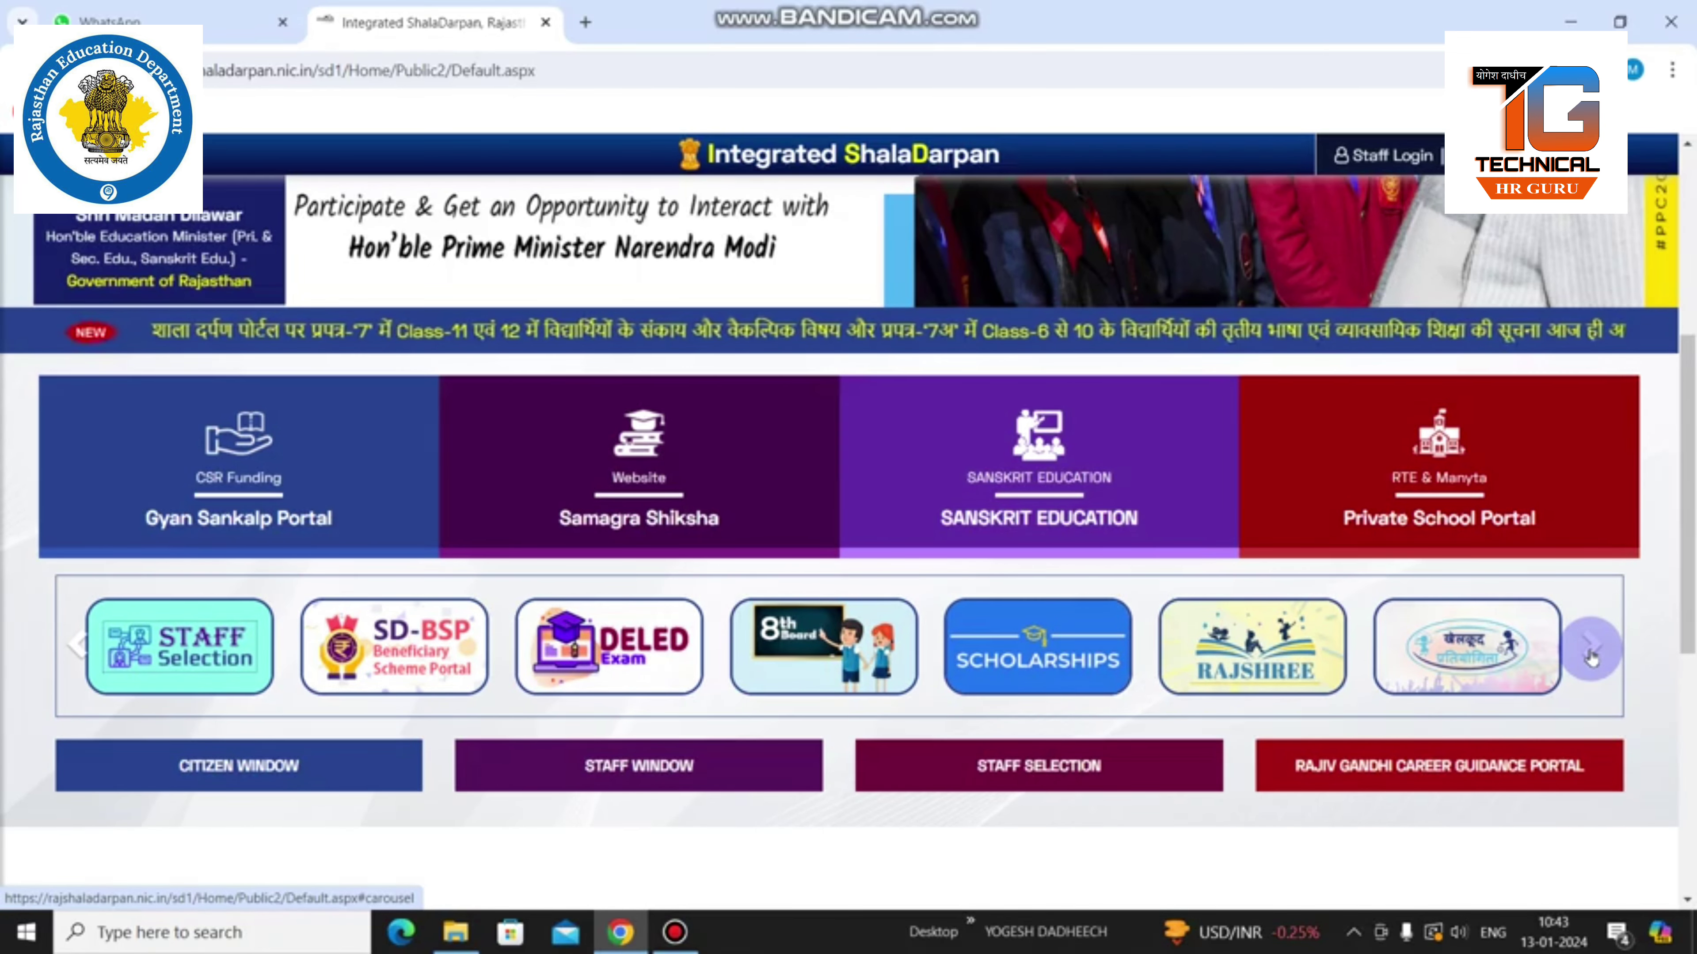
left_click(1592, 652)
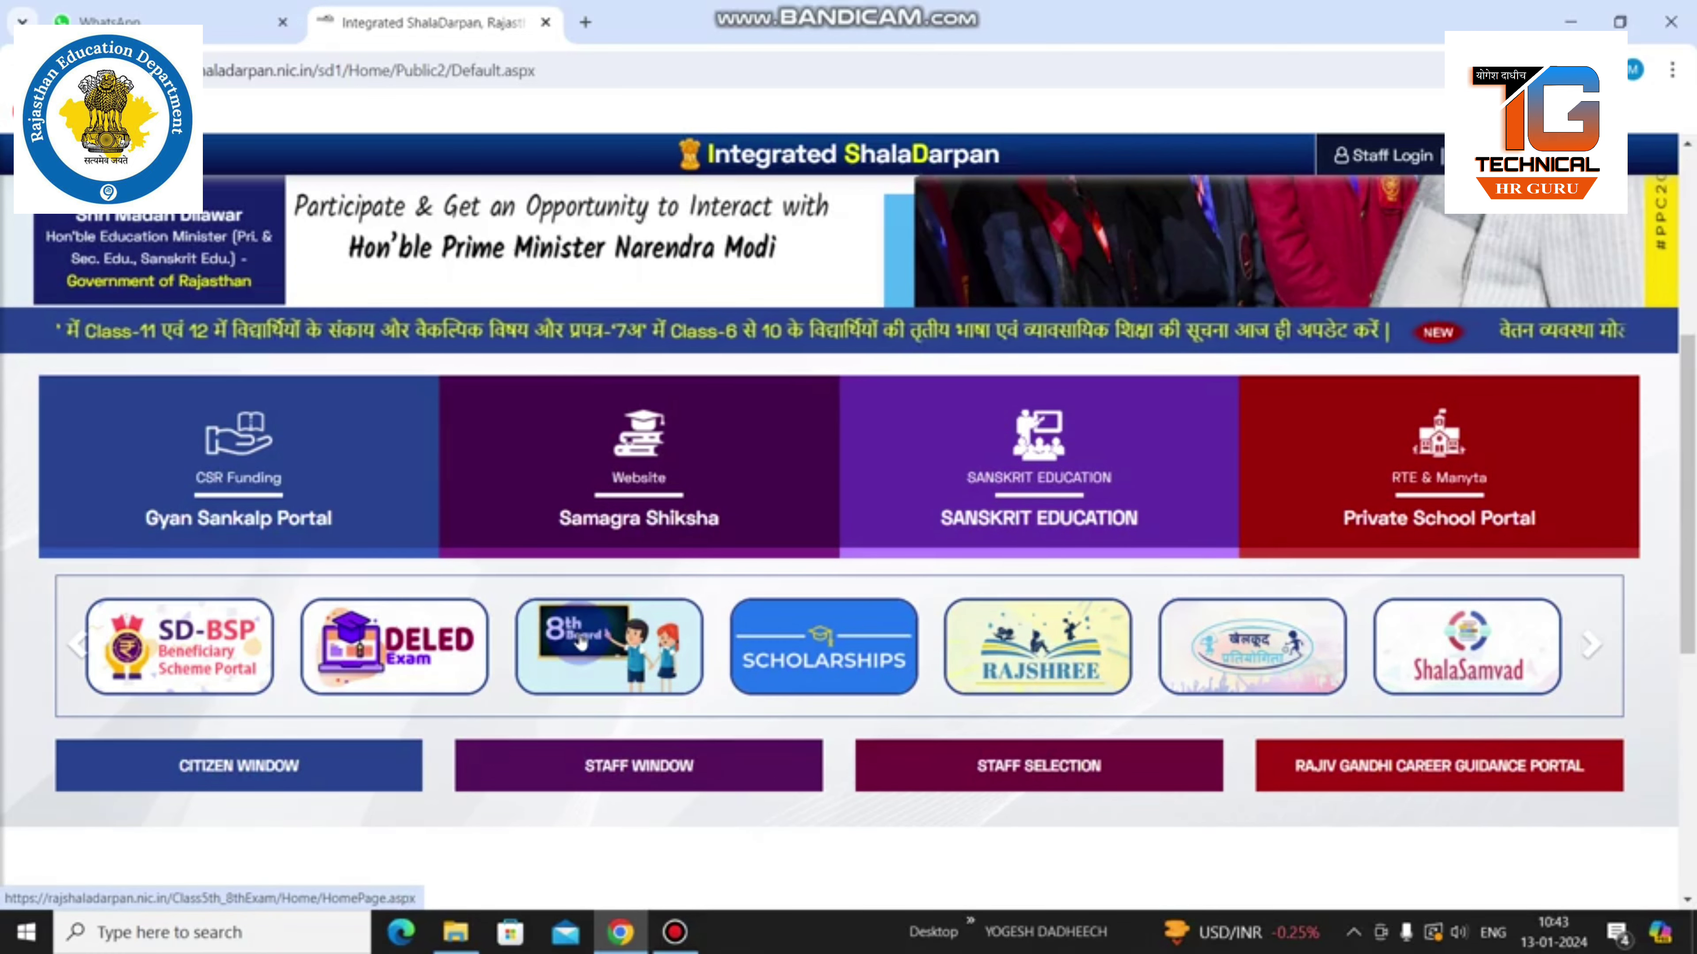
left_click(530, 703)
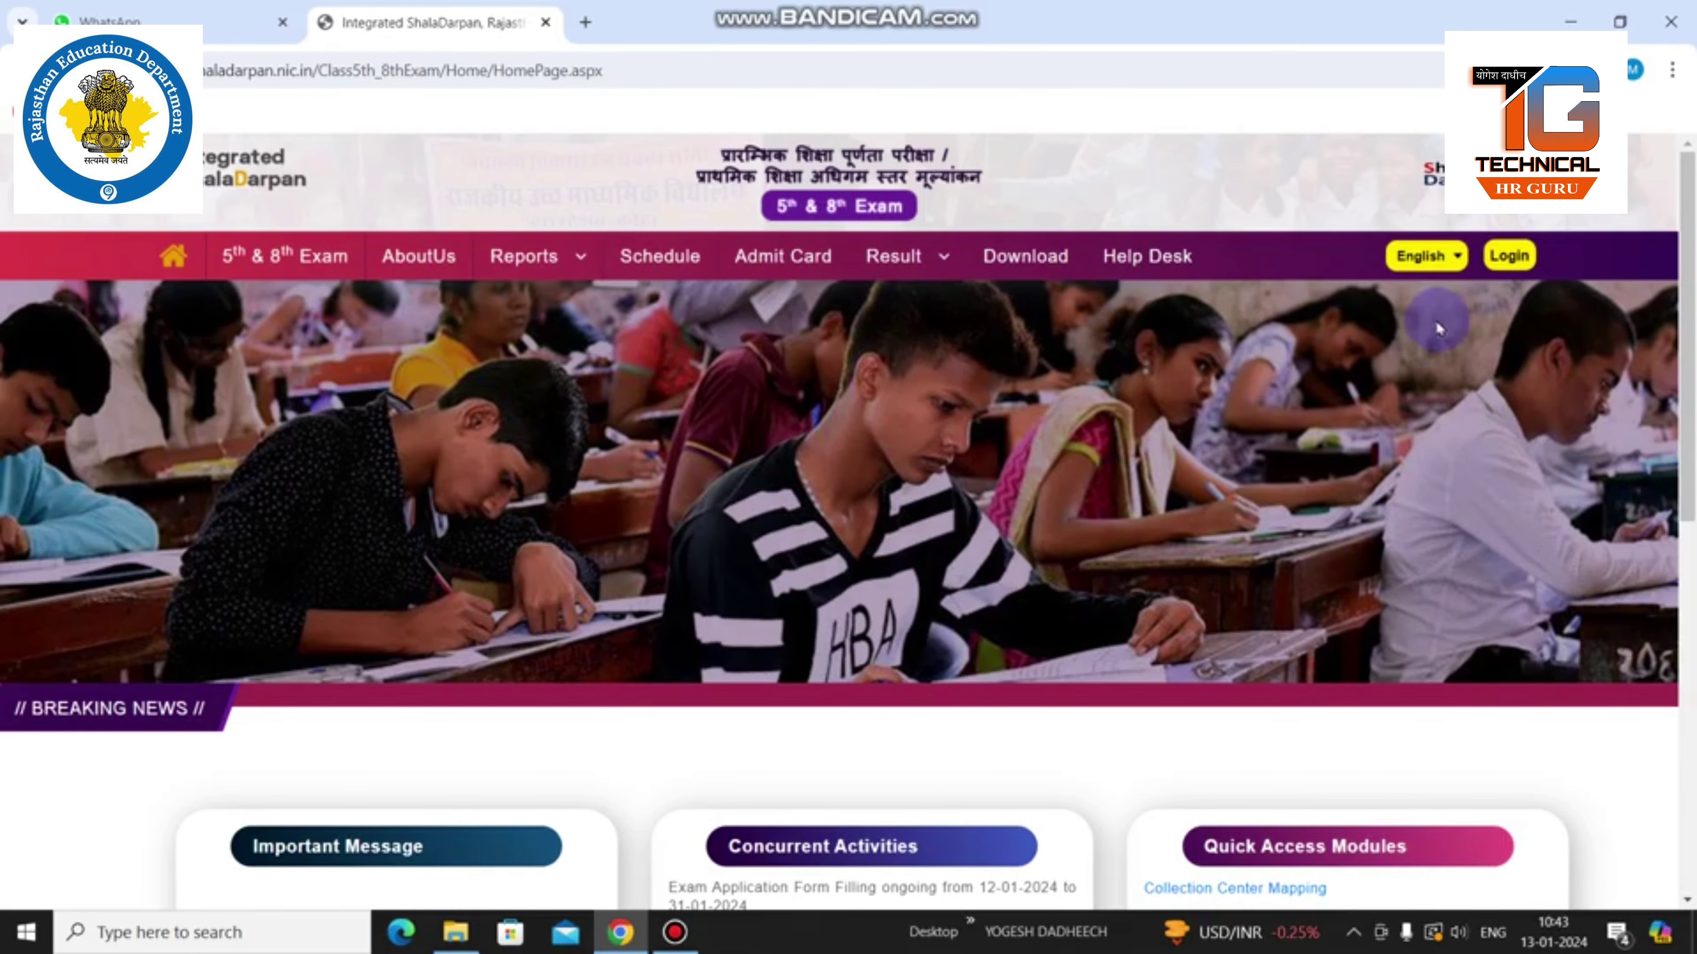
Log in through the School / Exam Center Login as a government school, using the filled-in credentials and the captcha
left_click(1512, 267)
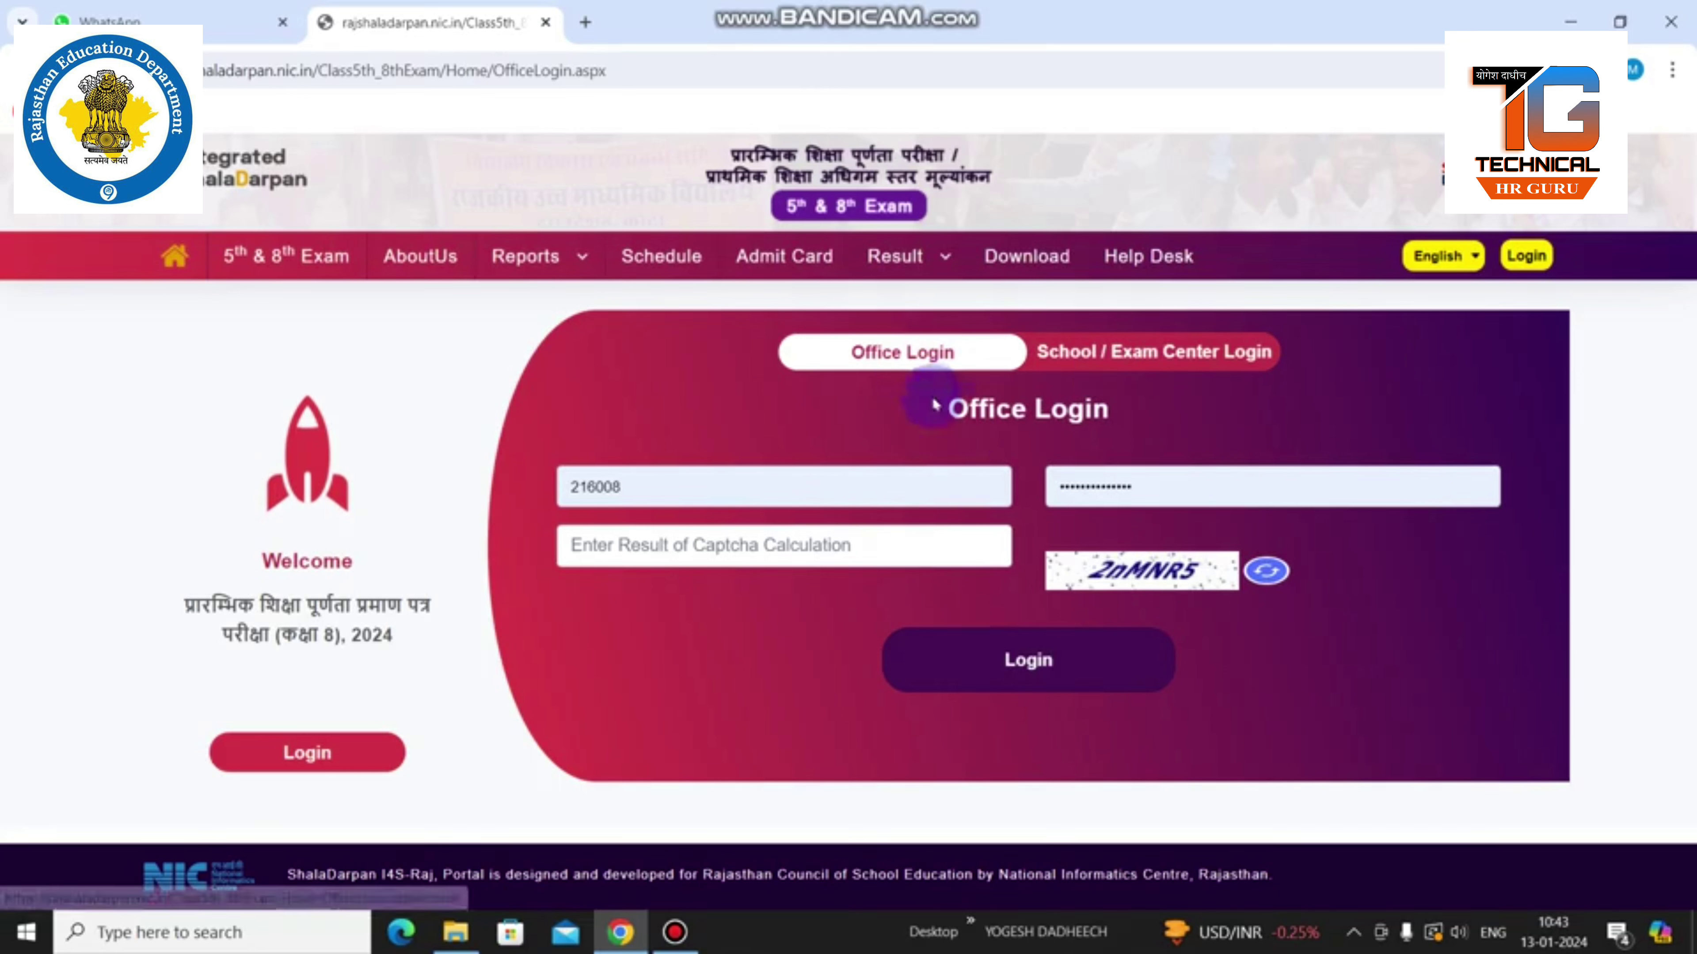
left_click(1139, 367)
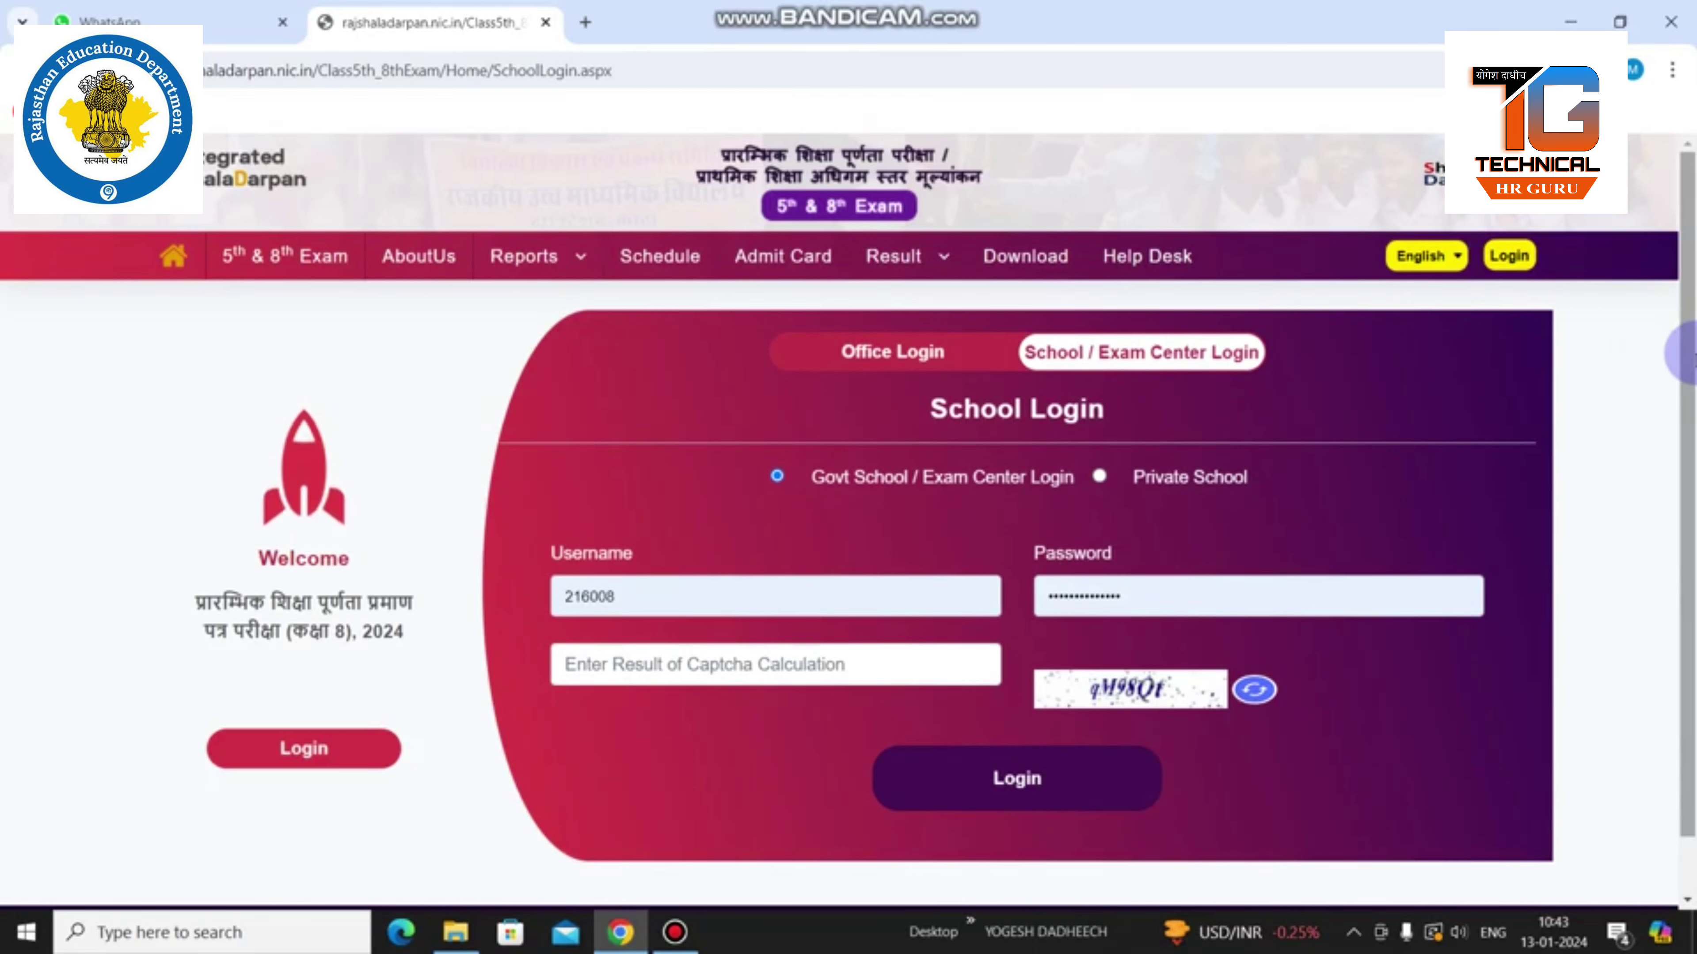
scroll(1203, 455, "down", 1)
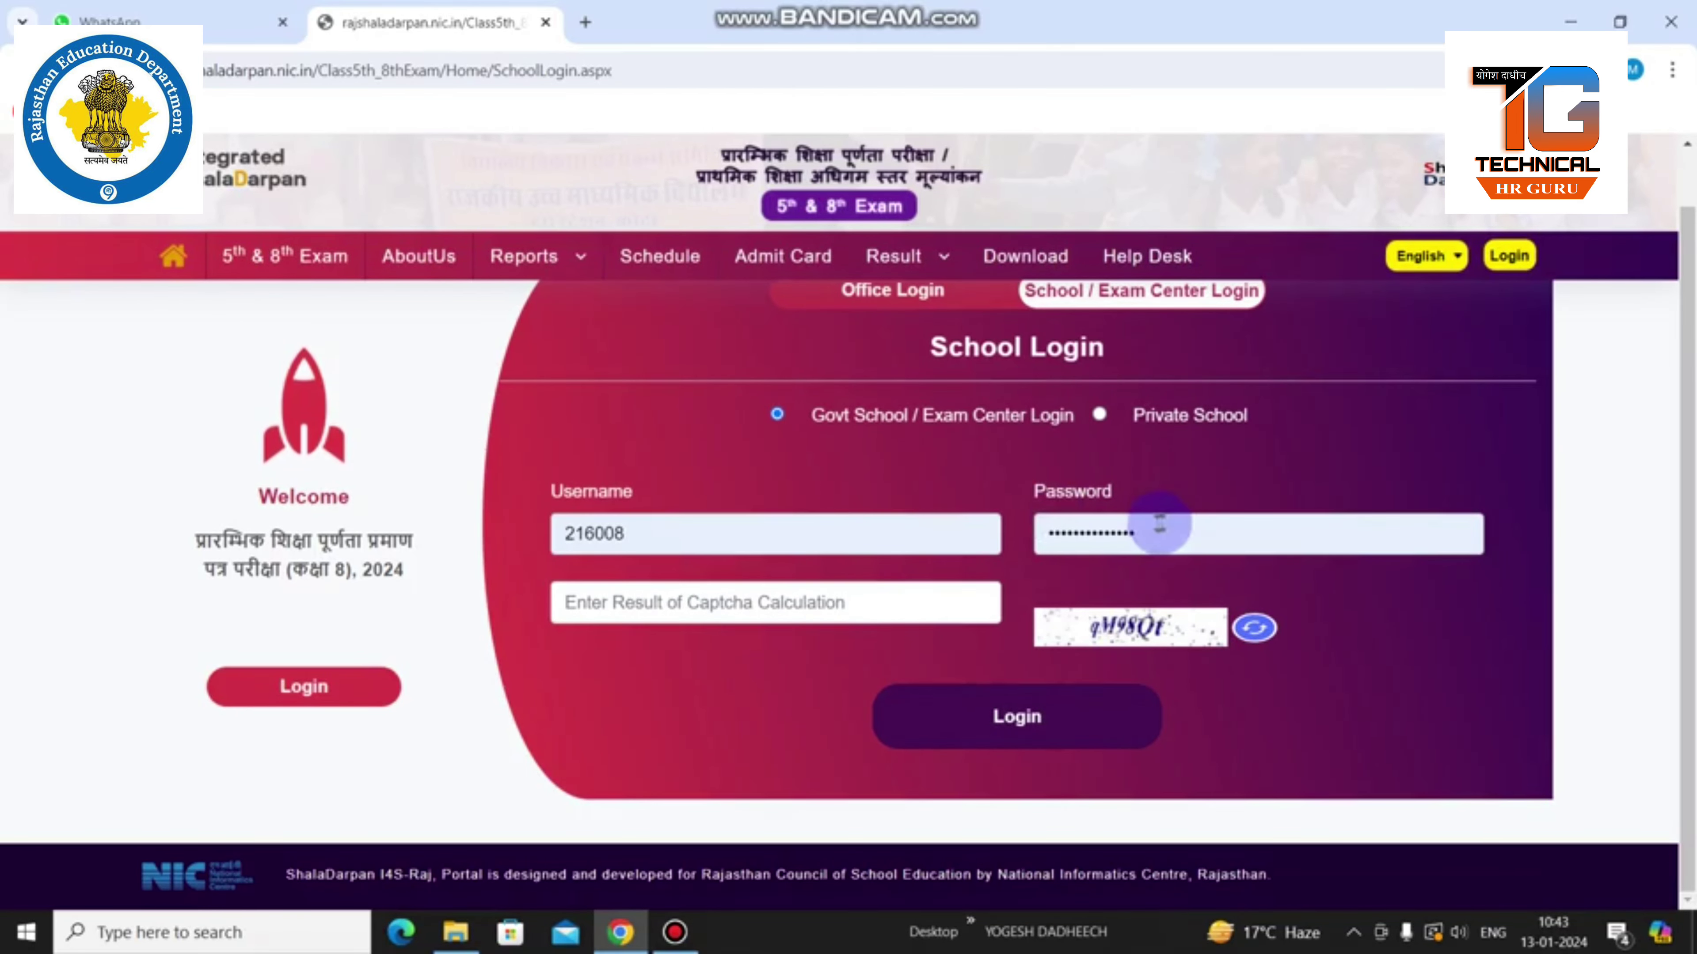
left_click(1090, 719)
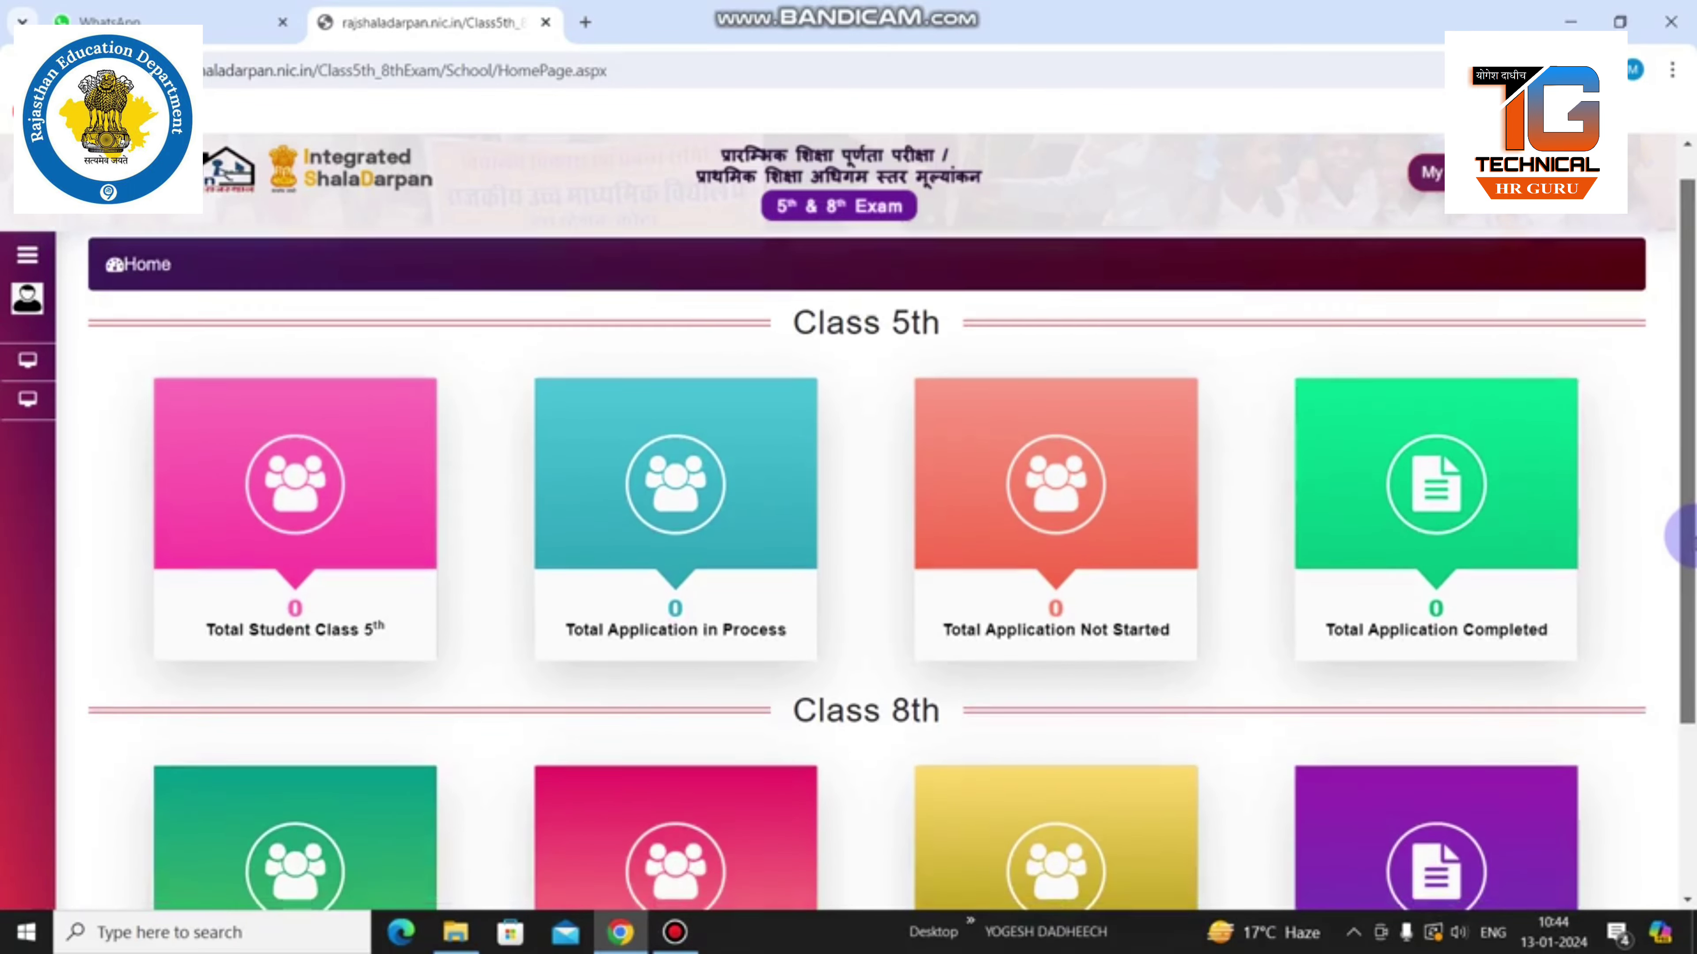
Open the details of the total eligible students for Class 8th from the dashboard
scroll(868, 535, "down", 3)
left_click_drag(1688, 618, 1683, 710)
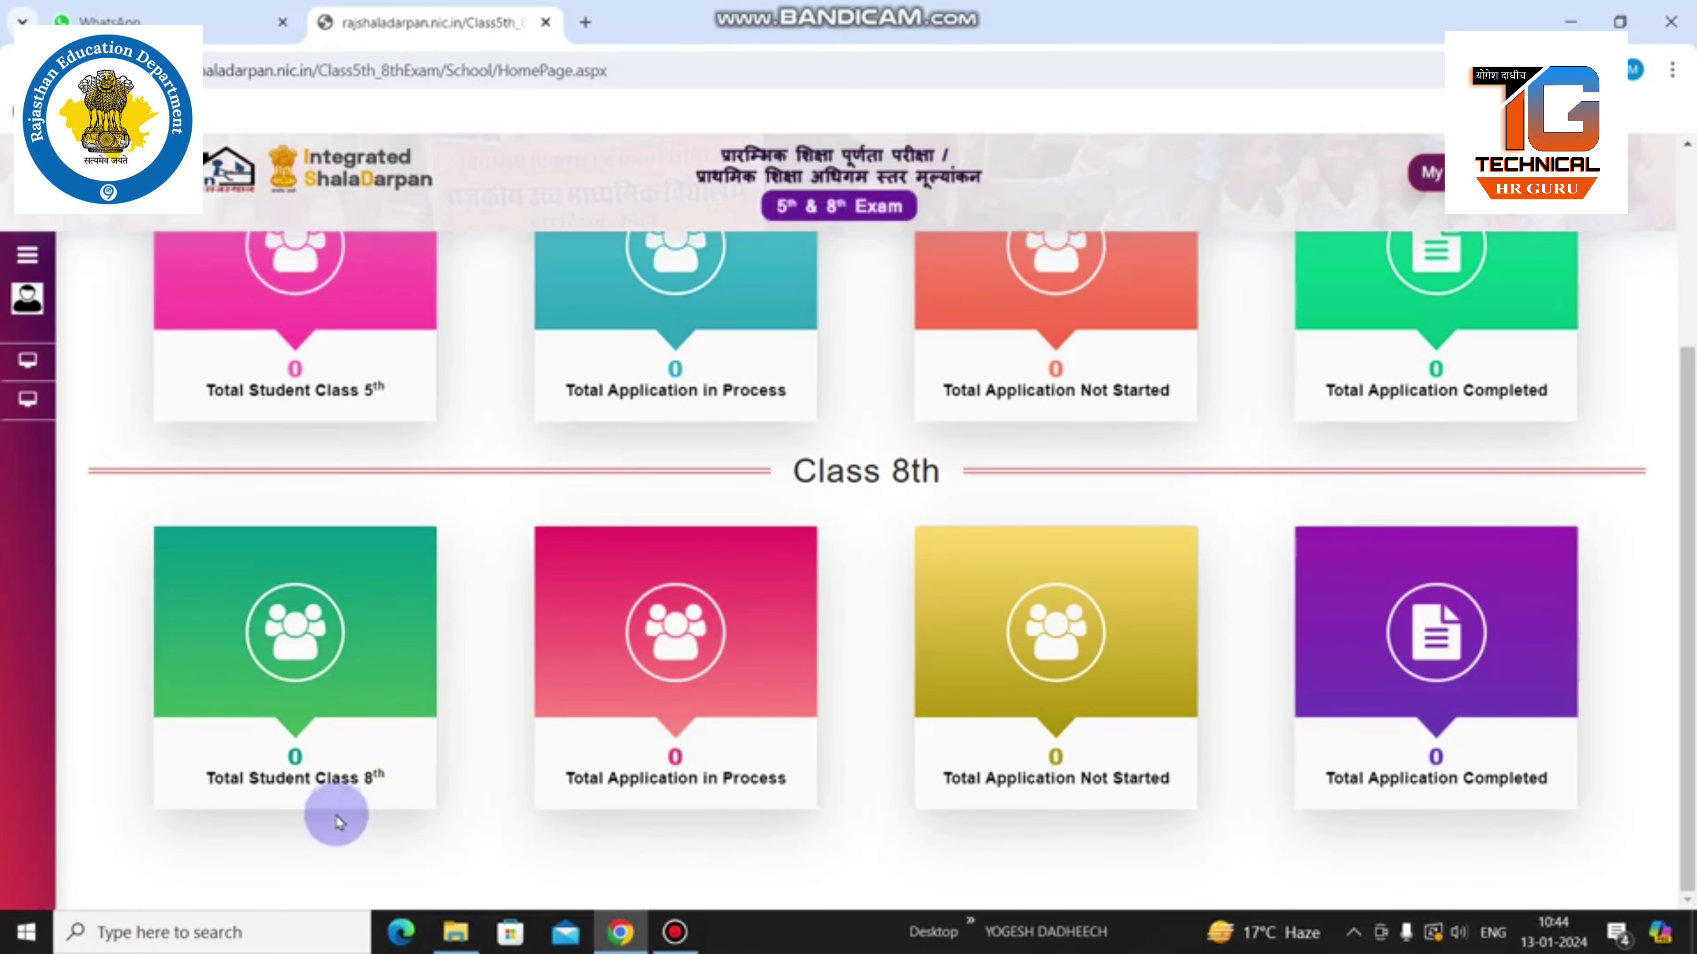
mouse_move(303, 780)
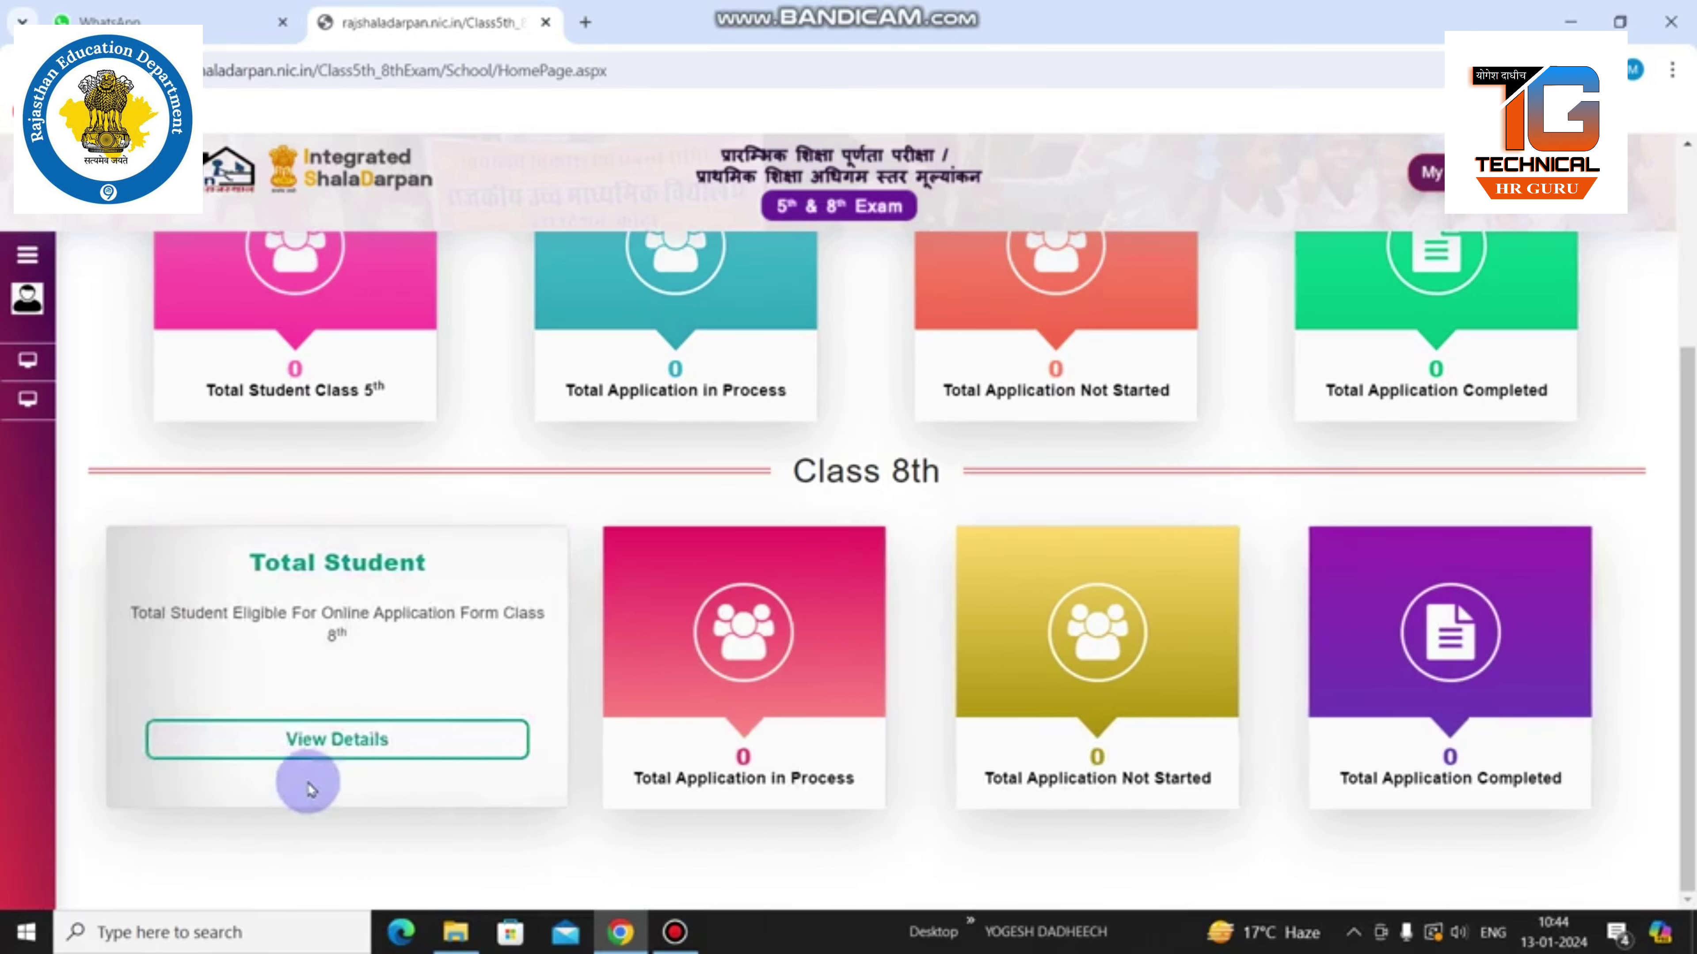
left_click(346, 724)
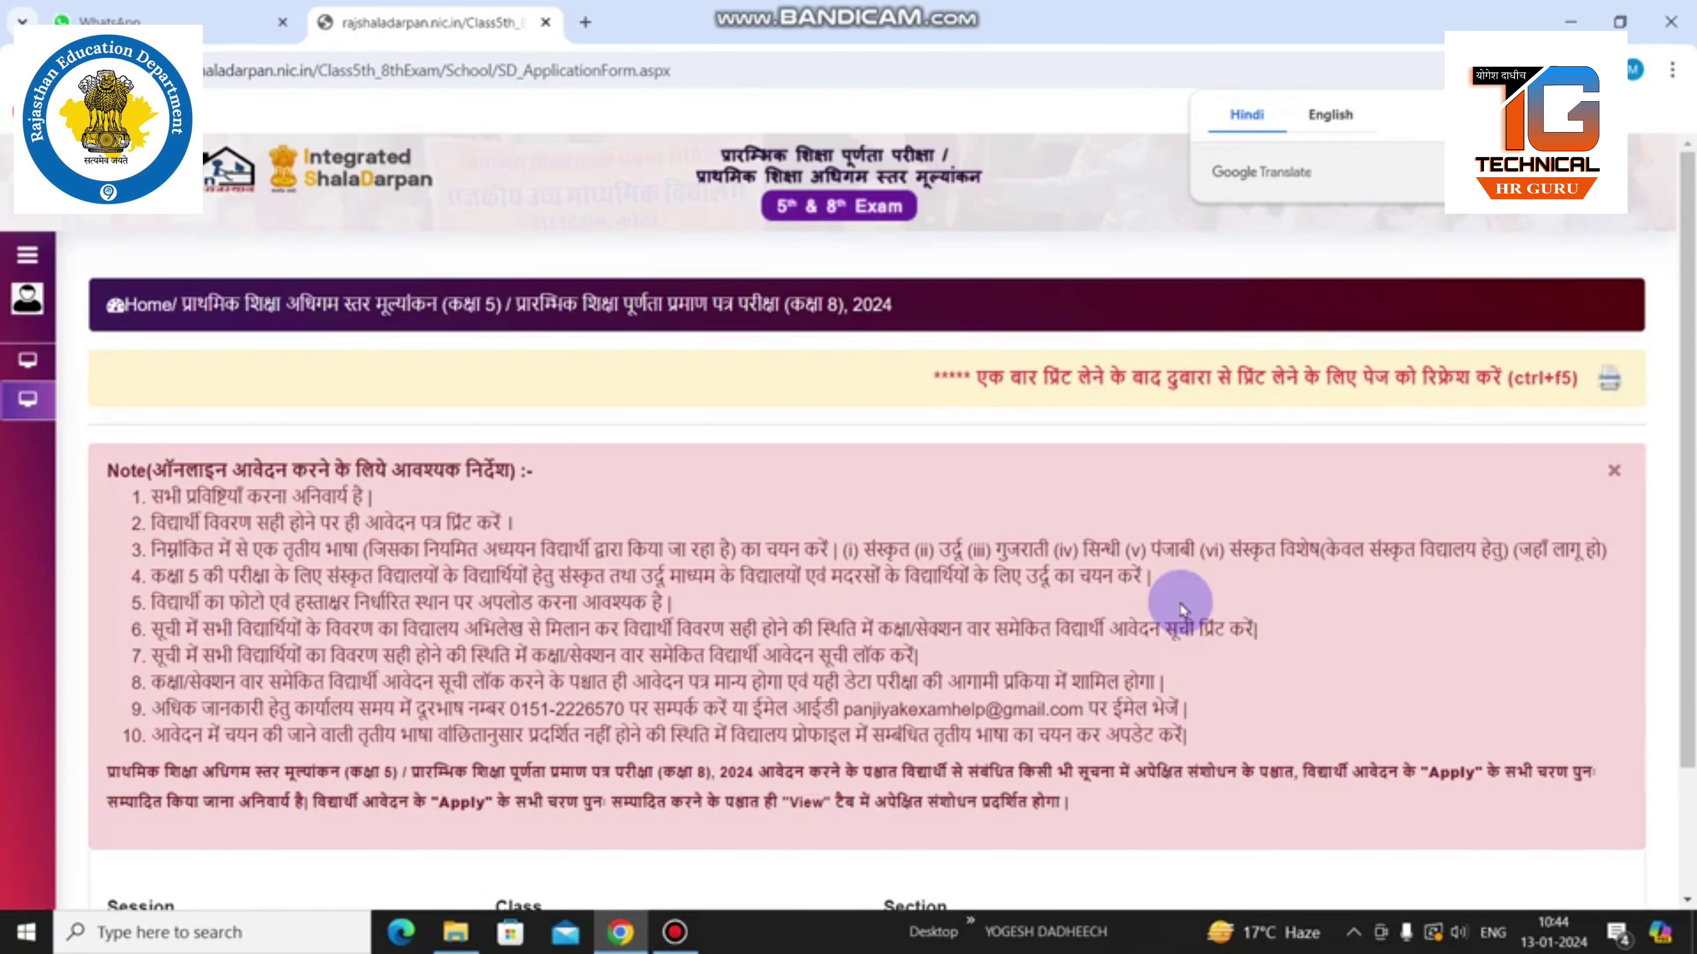
Load the student list for session 2023-24, class 8, section A
left_click_drag(1686, 434, 1685, 594)
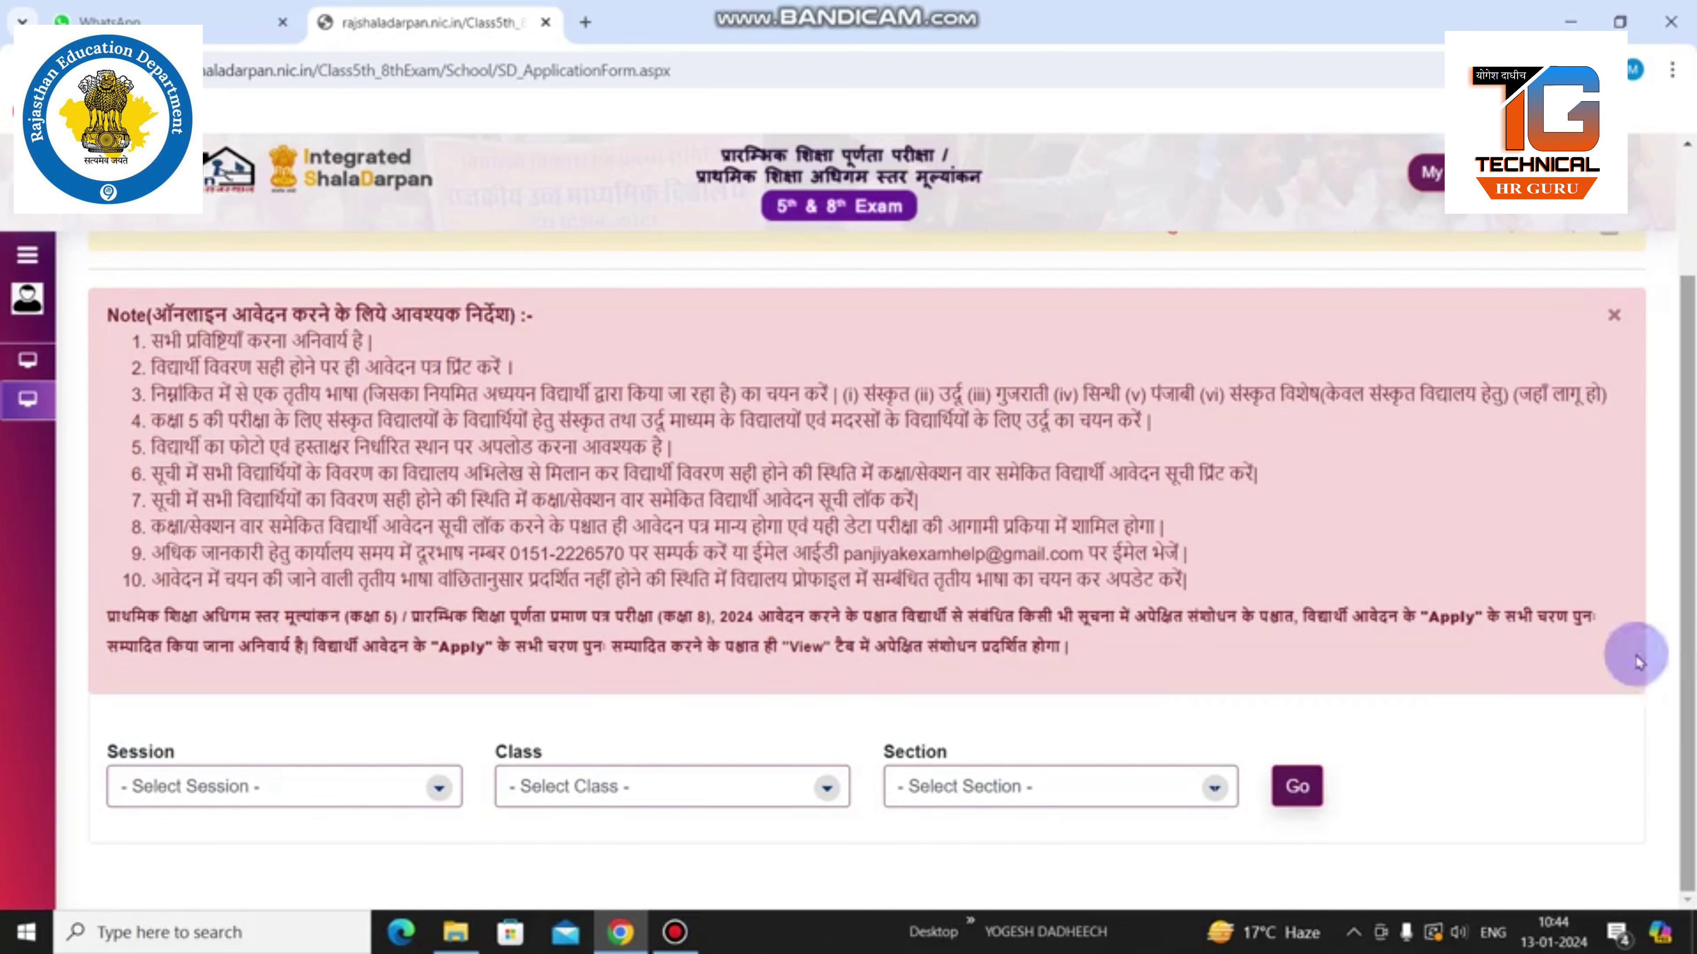
left_click(363, 794)
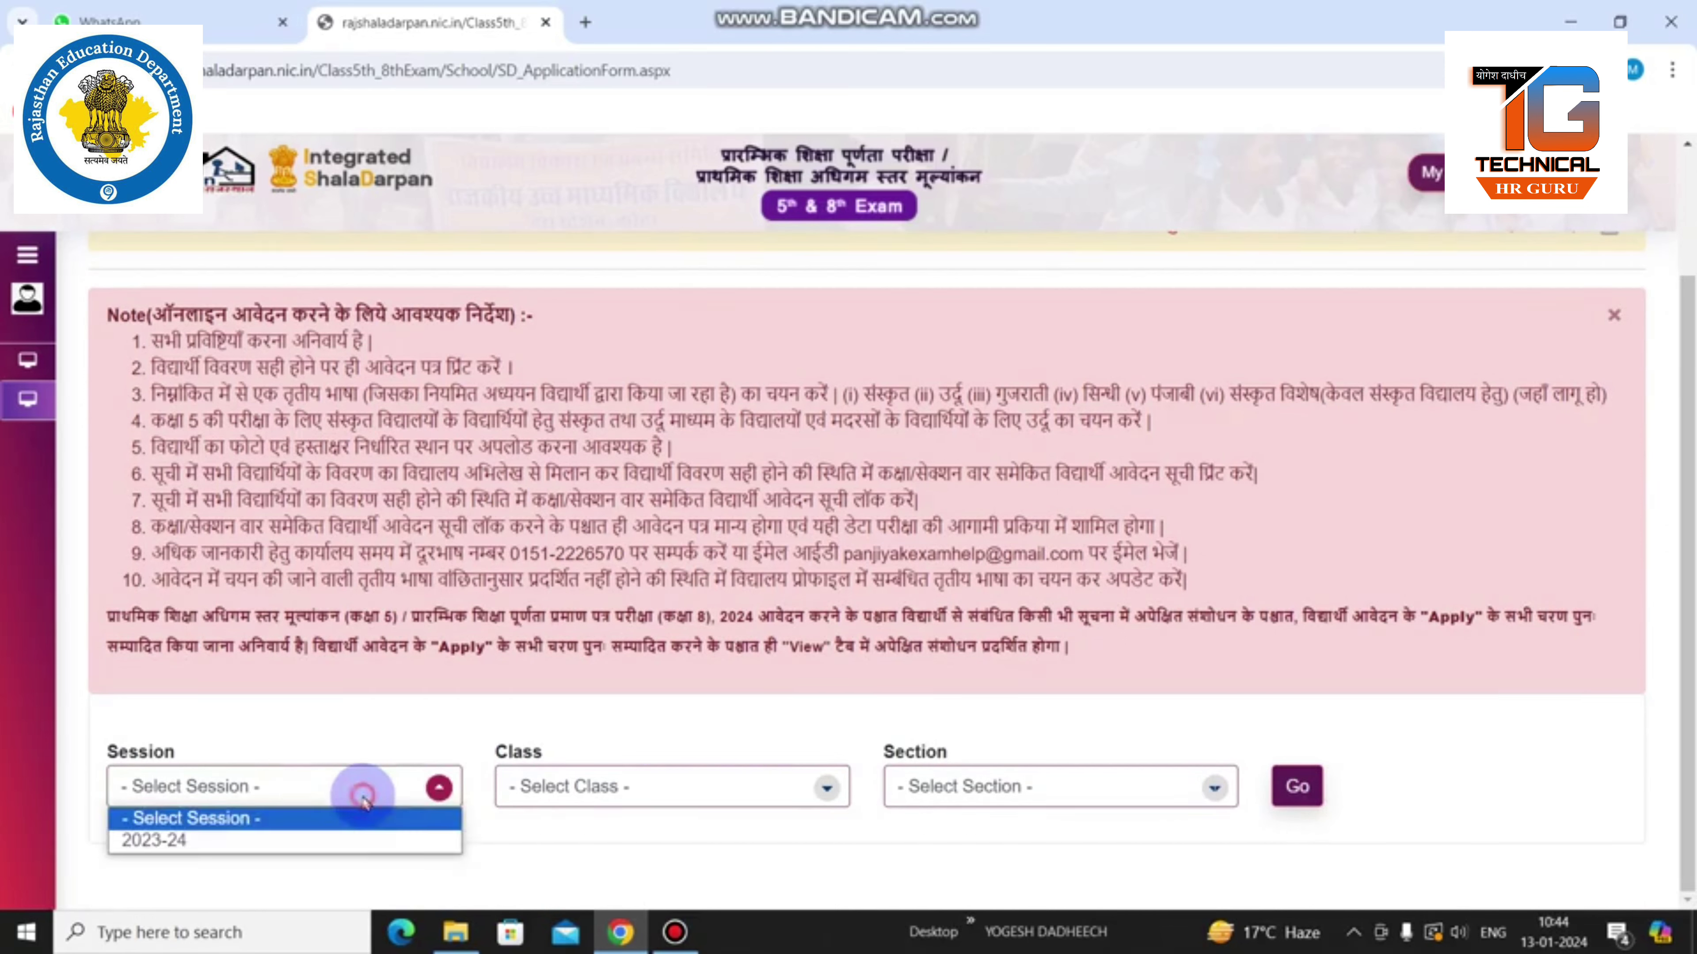
left_click(352, 841)
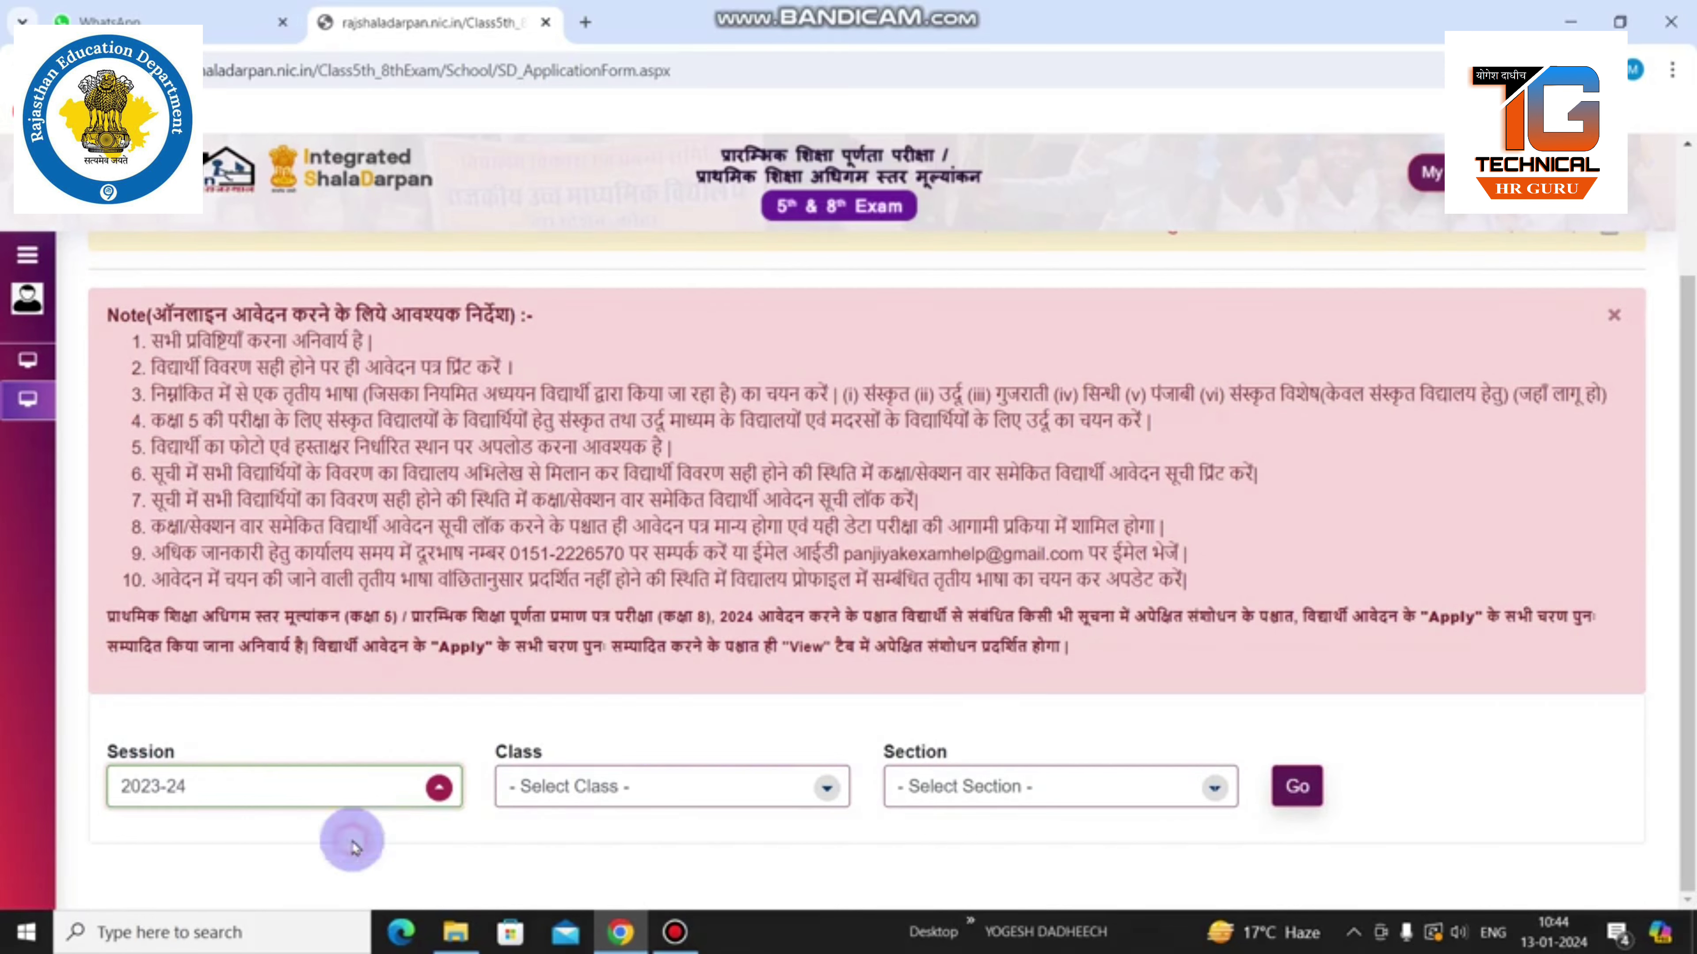
left_click(571, 784)
left_click(560, 862)
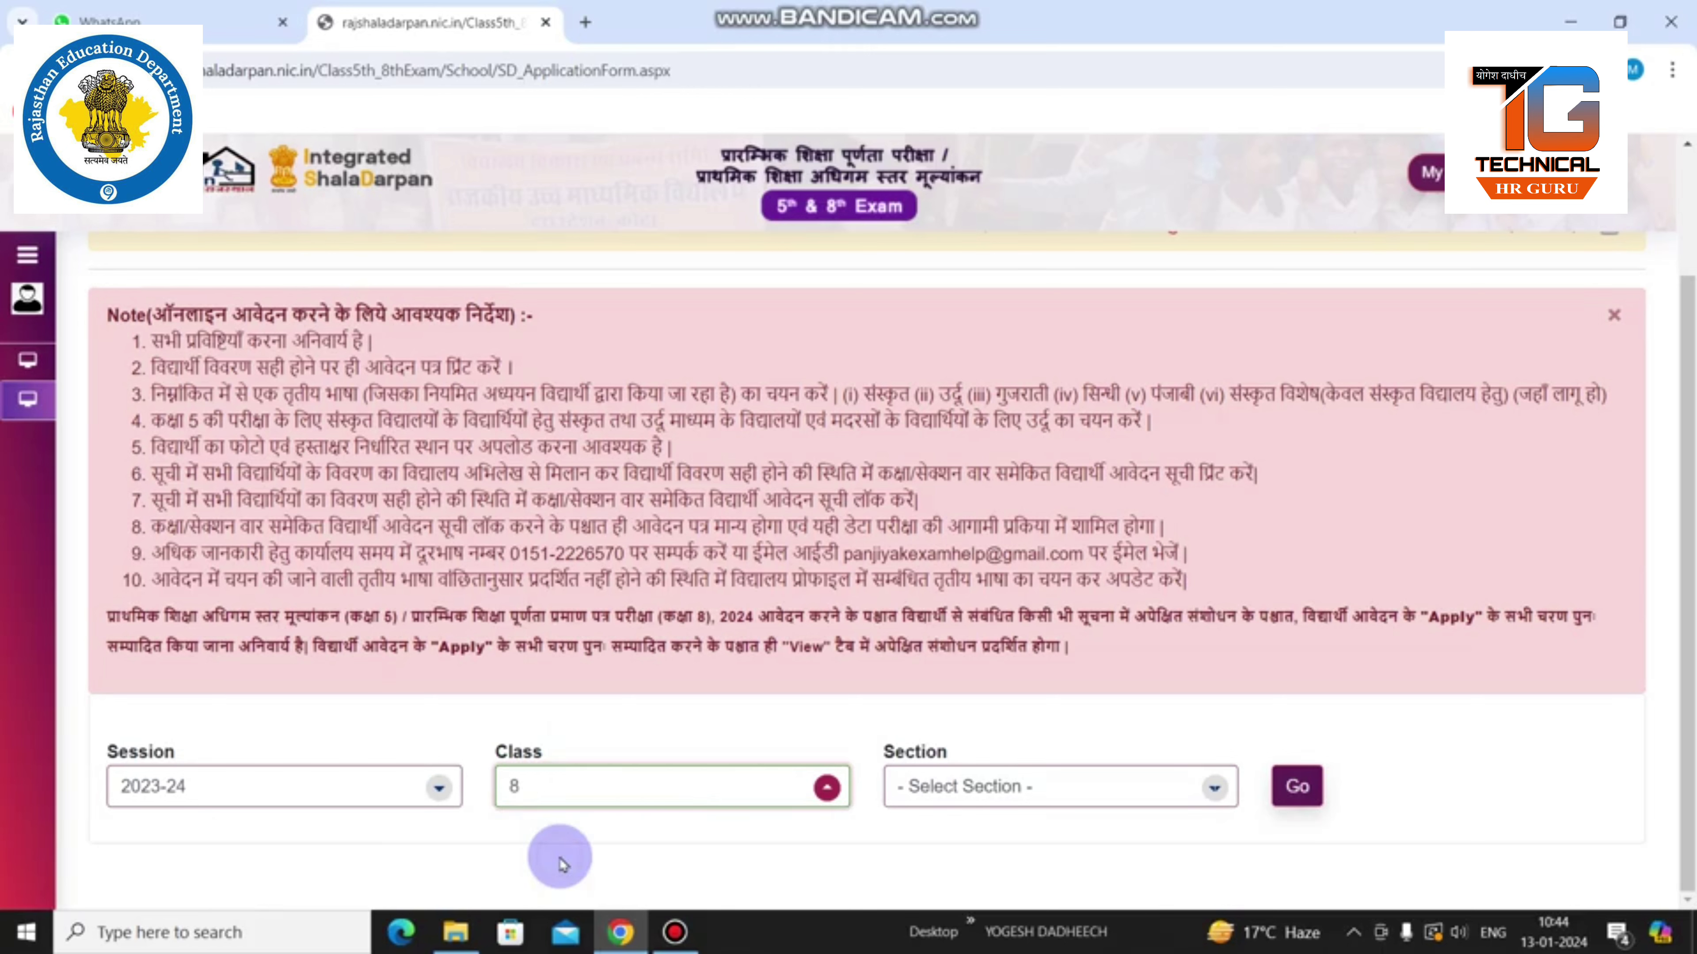
left_click(922, 792)
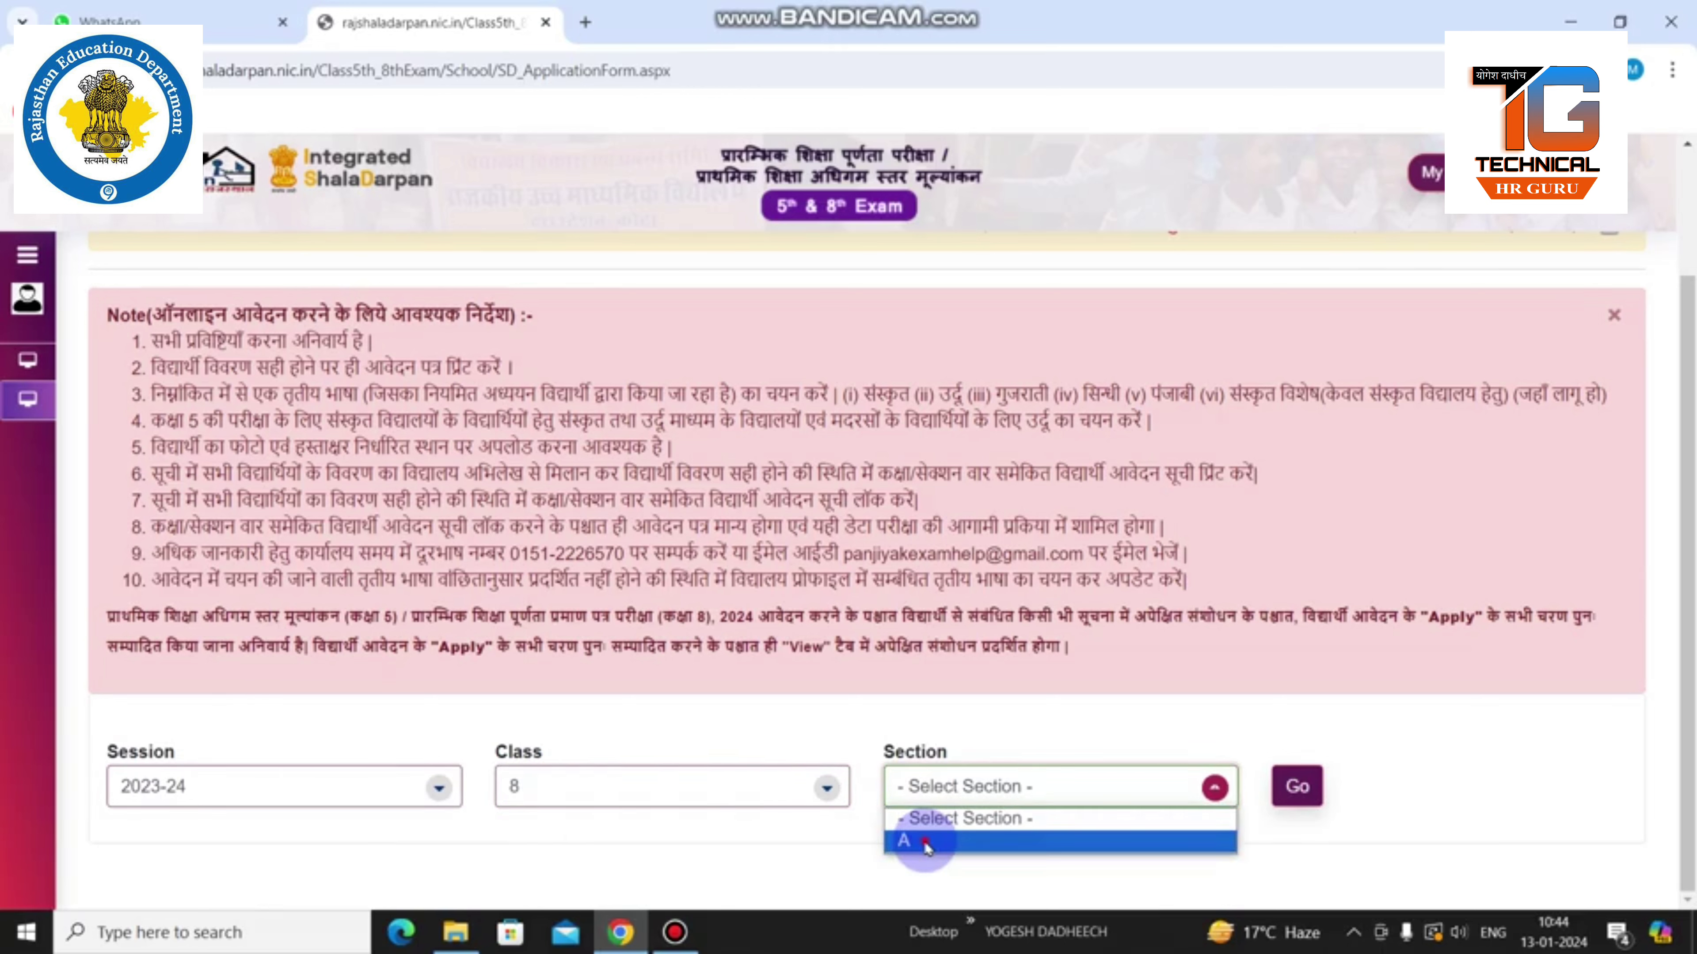
left_click(924, 841)
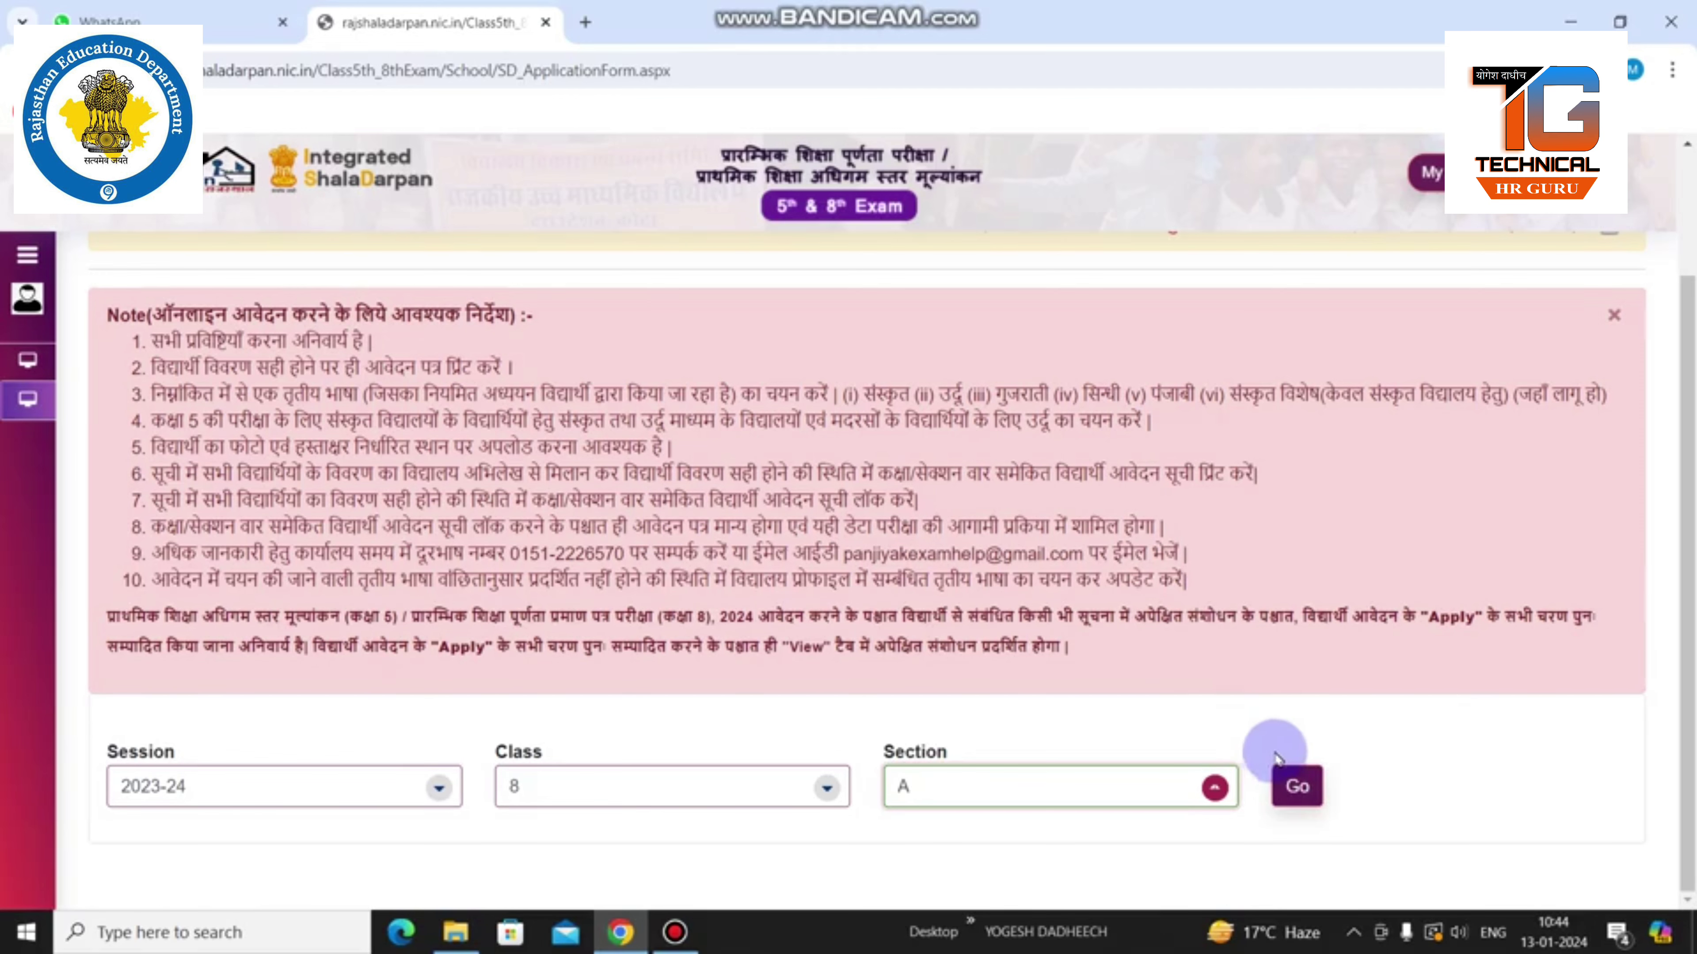
left_click(1291, 787)
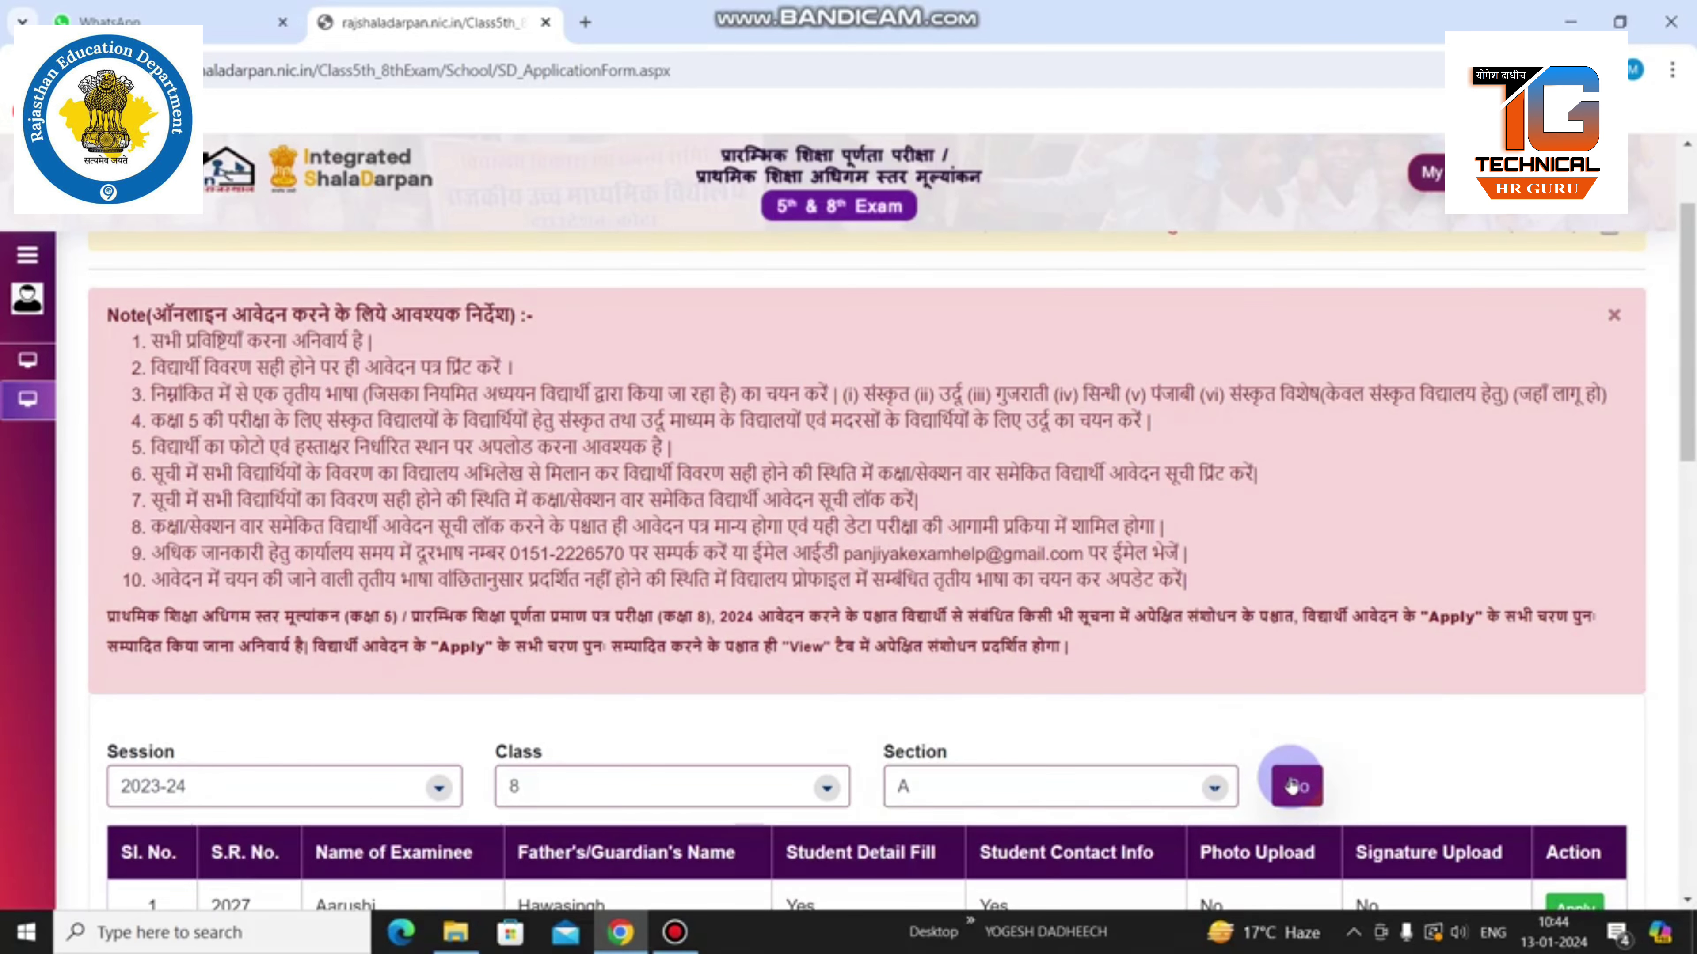
Start the exam application for the third student in the list and confirm the student's details
left_click_drag(1685, 414, 1684, 581)
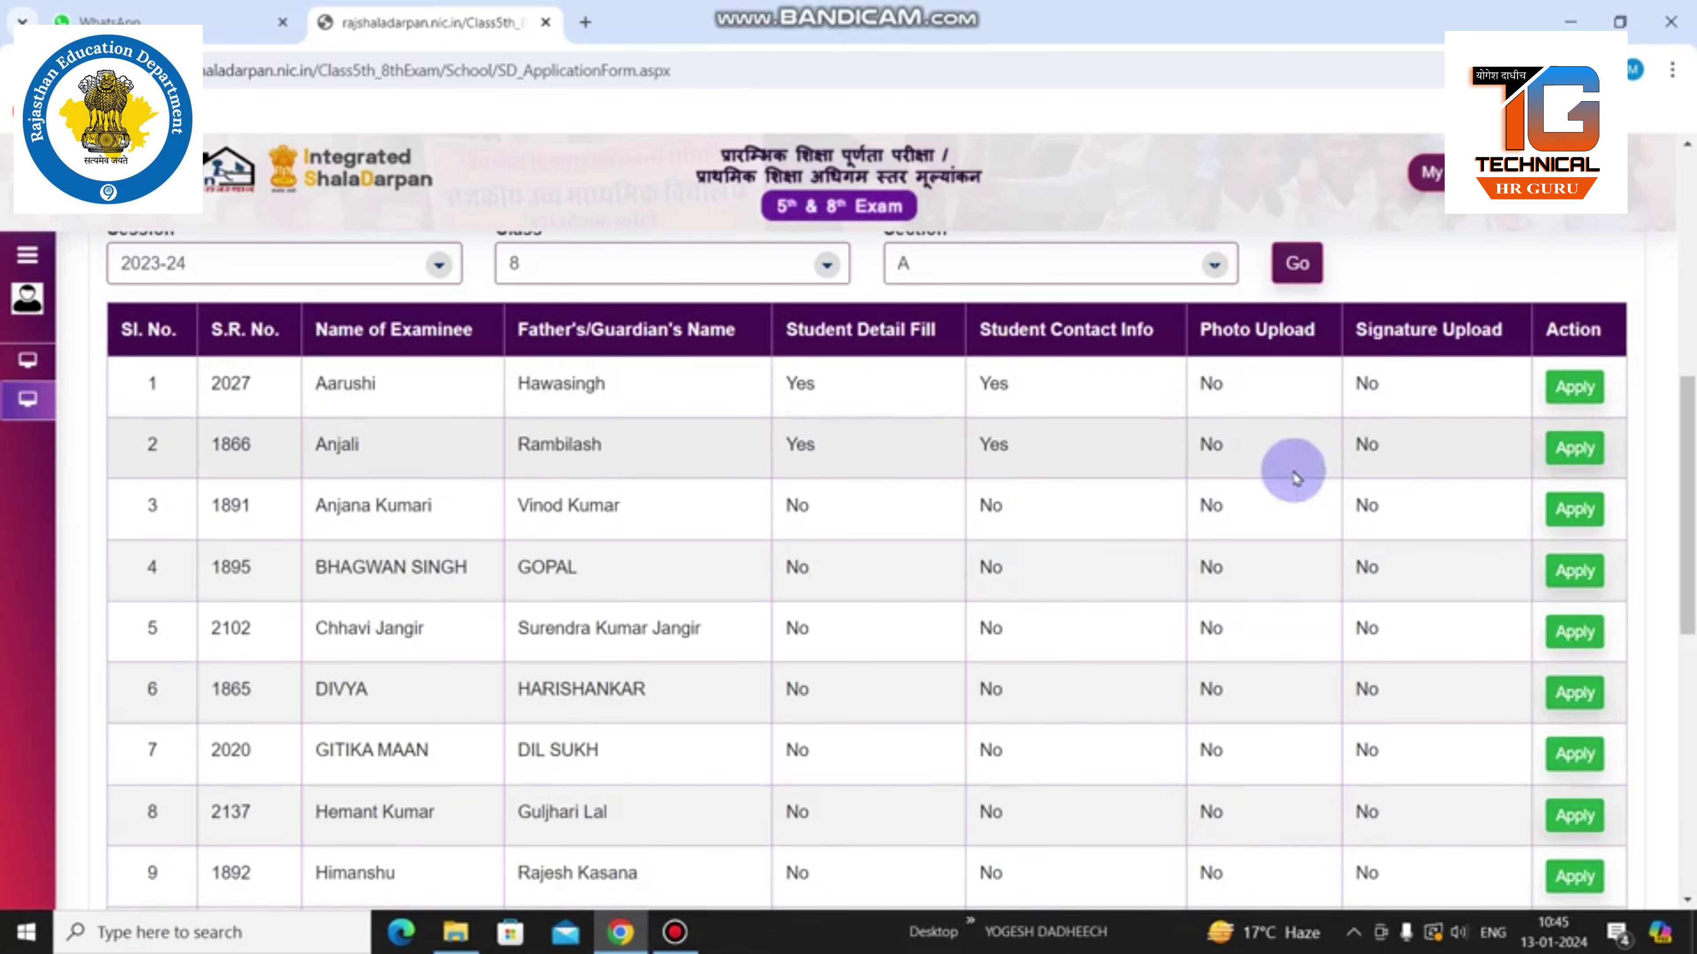
left_click(1575, 510)
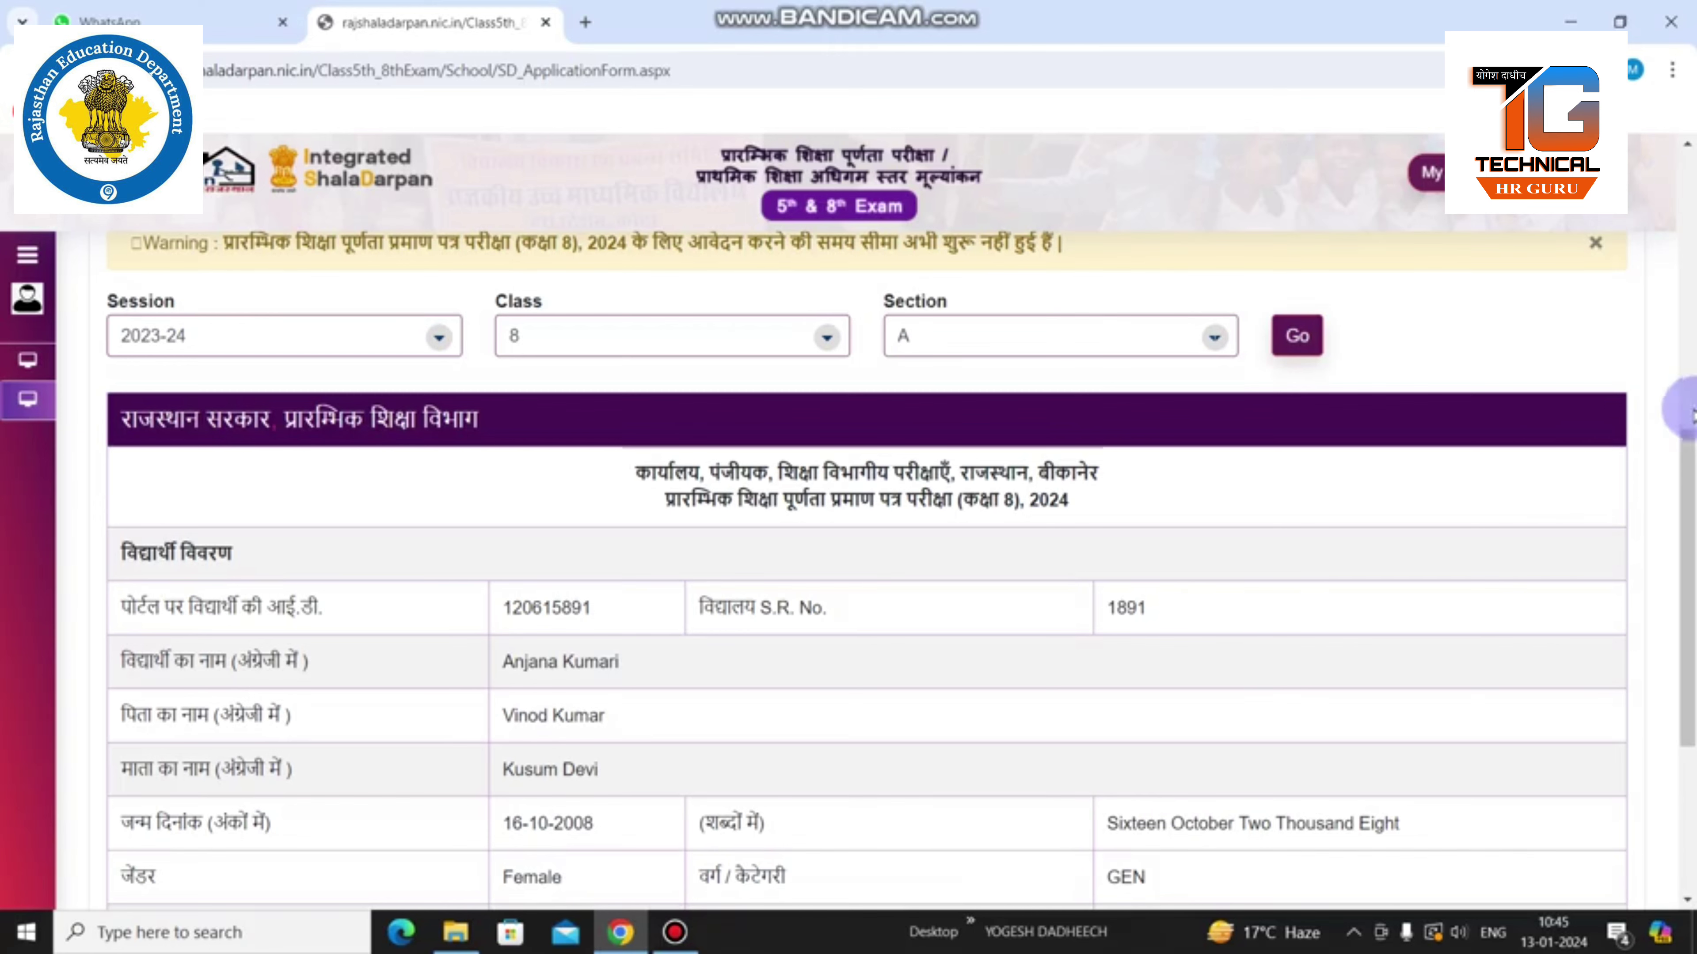
left_click_drag(1687, 471, 1687, 546)
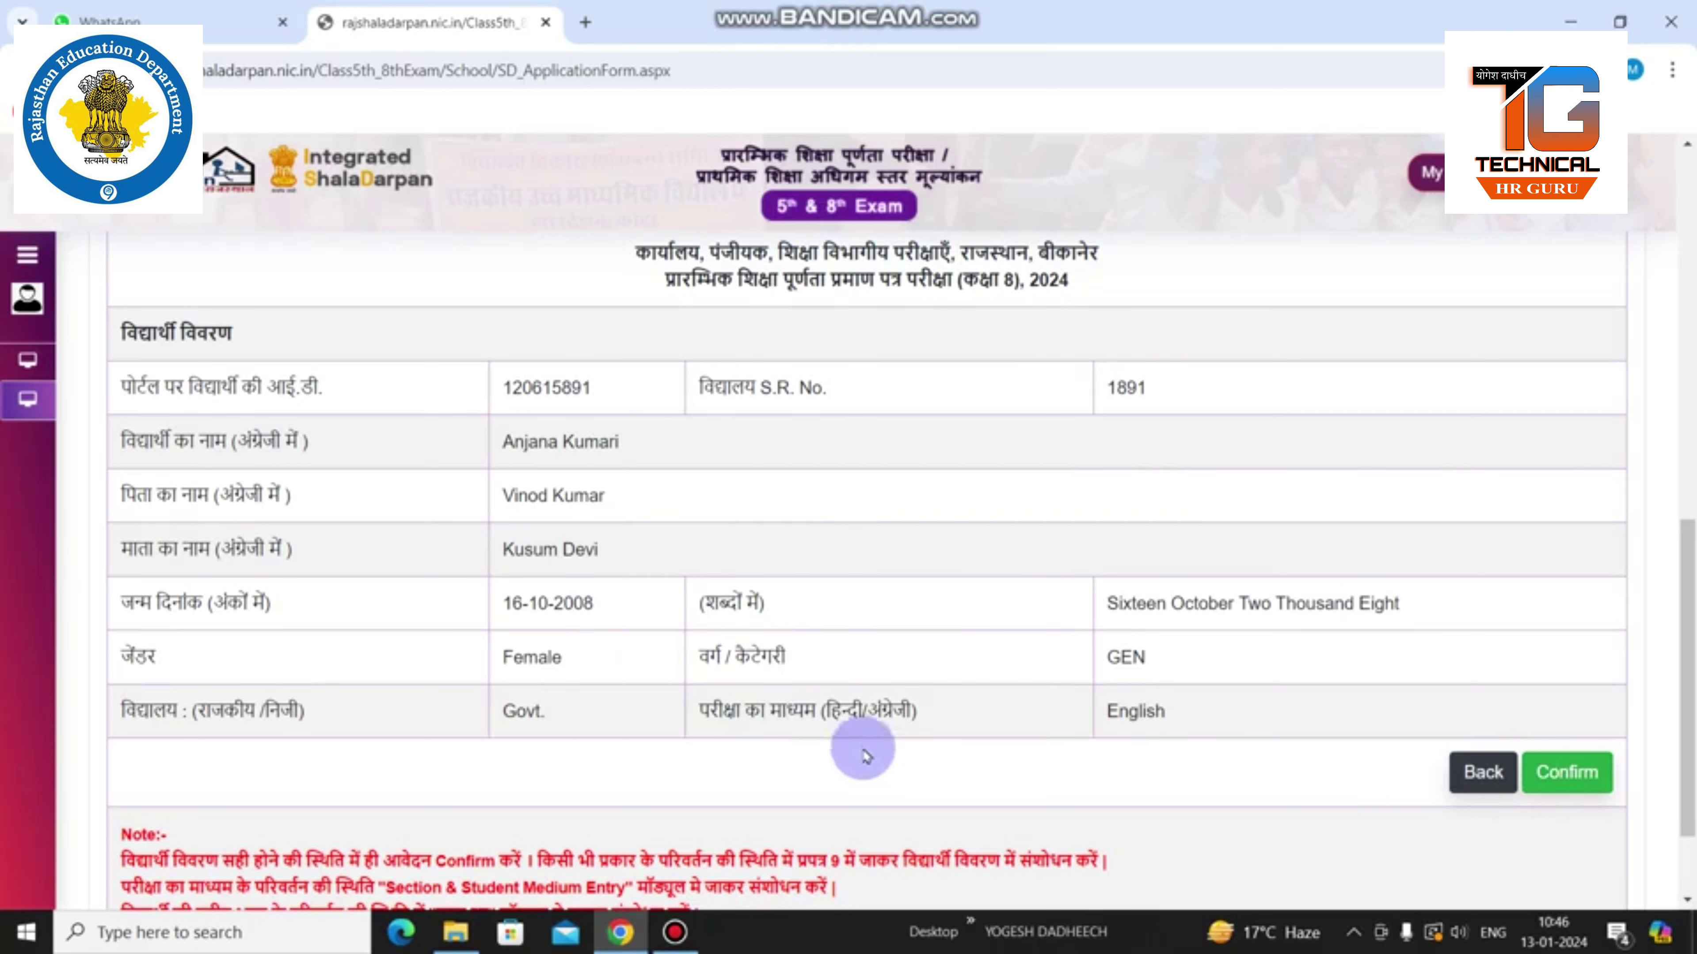
left_click(1561, 773)
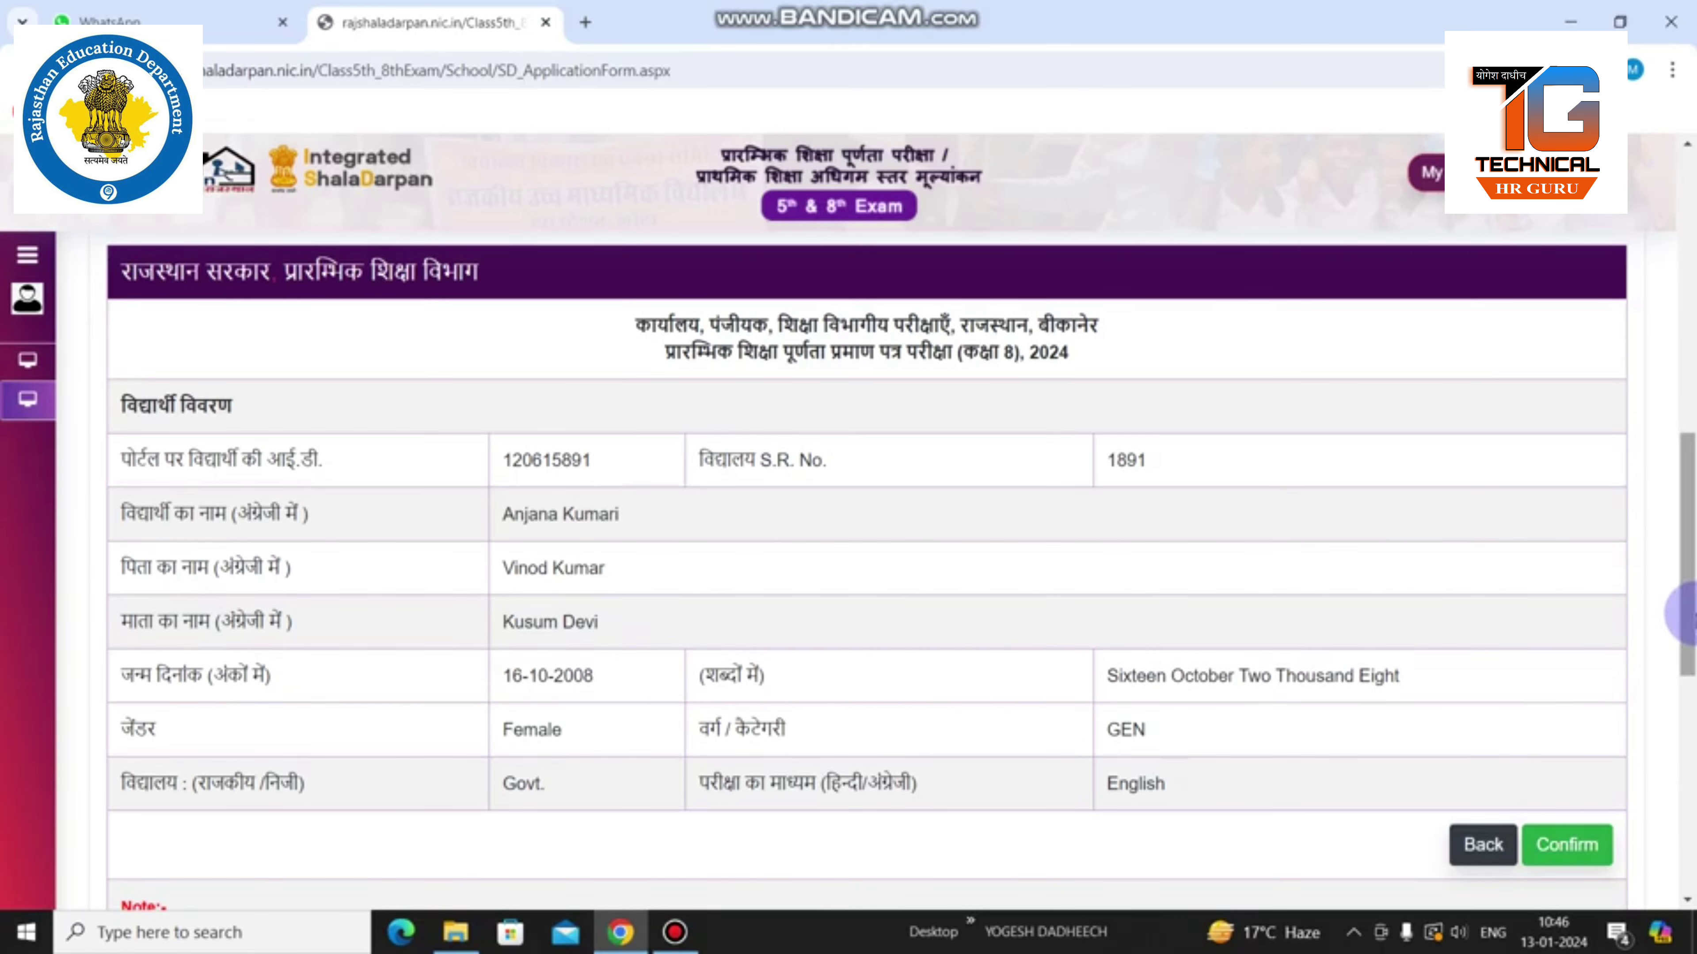
Set the student's religion to Hindu, enter the student's address, and save the contact details
left_click_drag(1691, 608, 1687, 799)
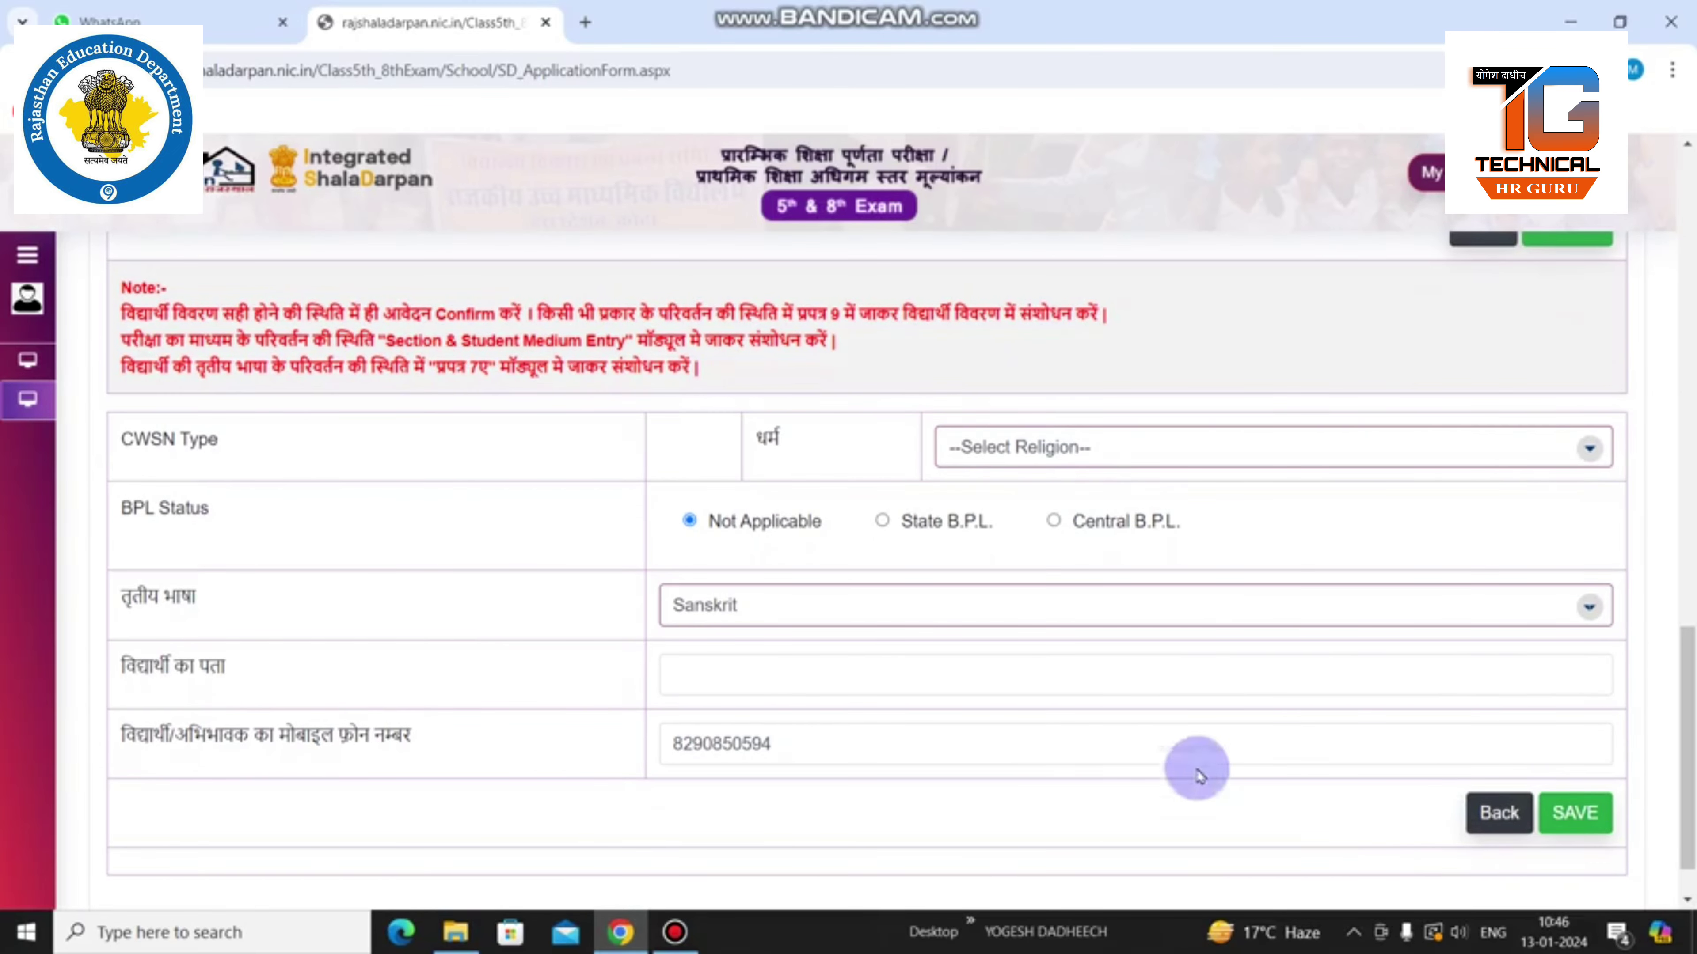
left_click(1025, 448)
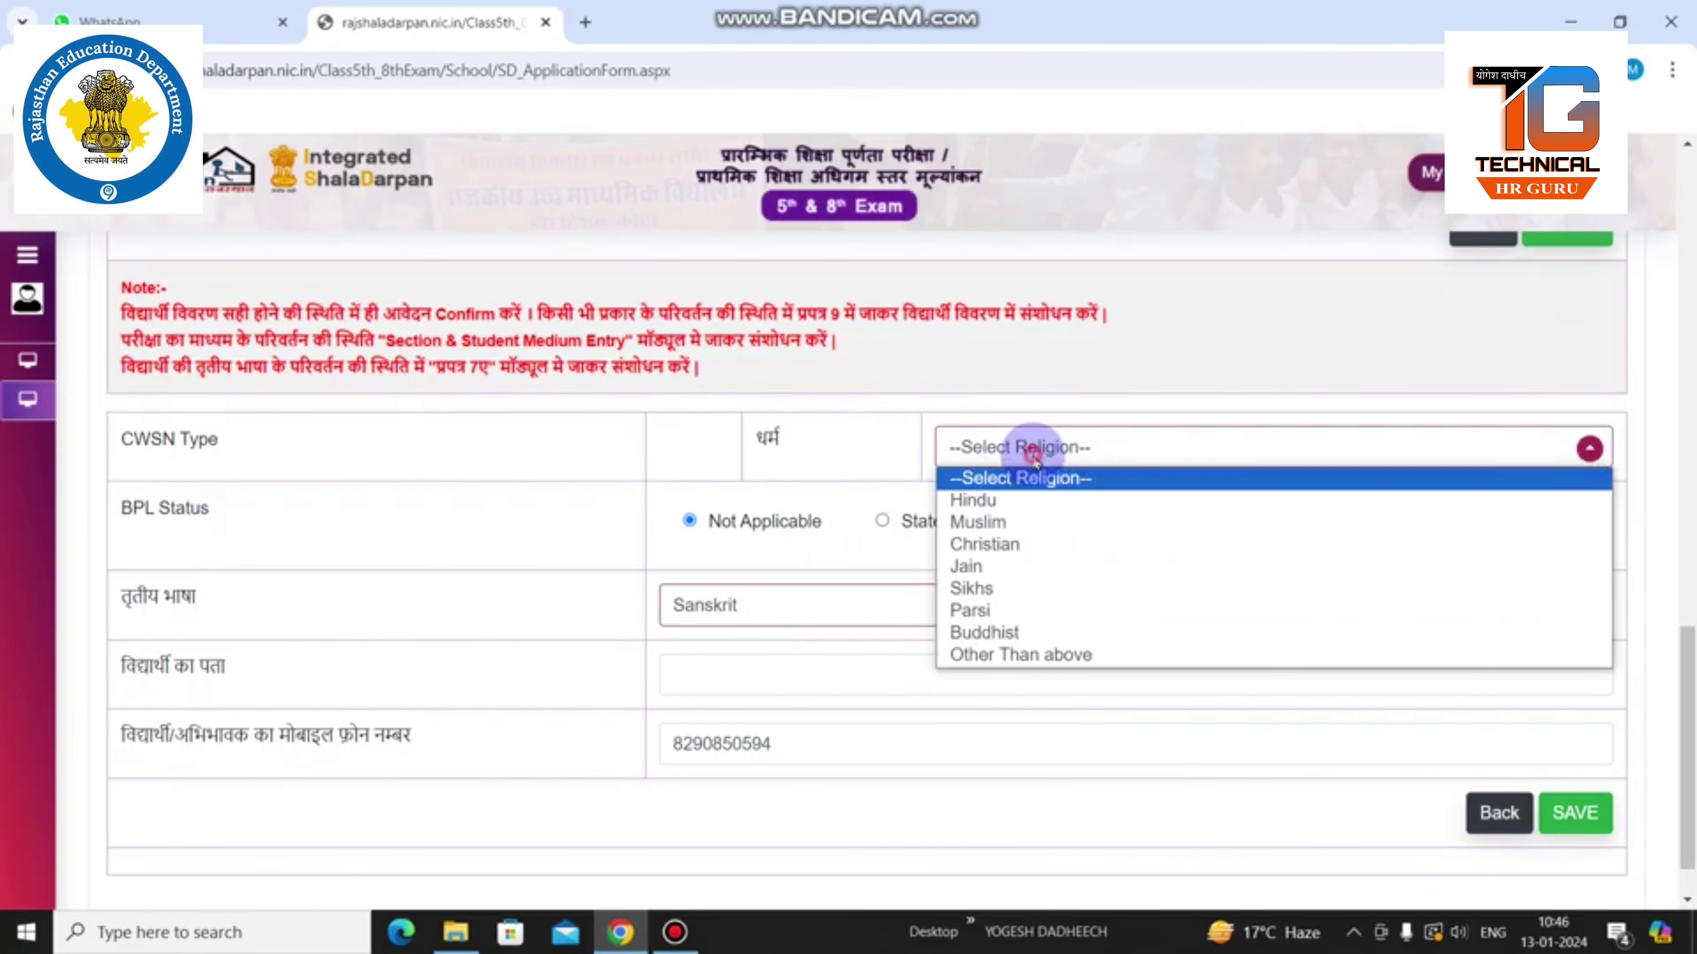
left_click(1029, 502)
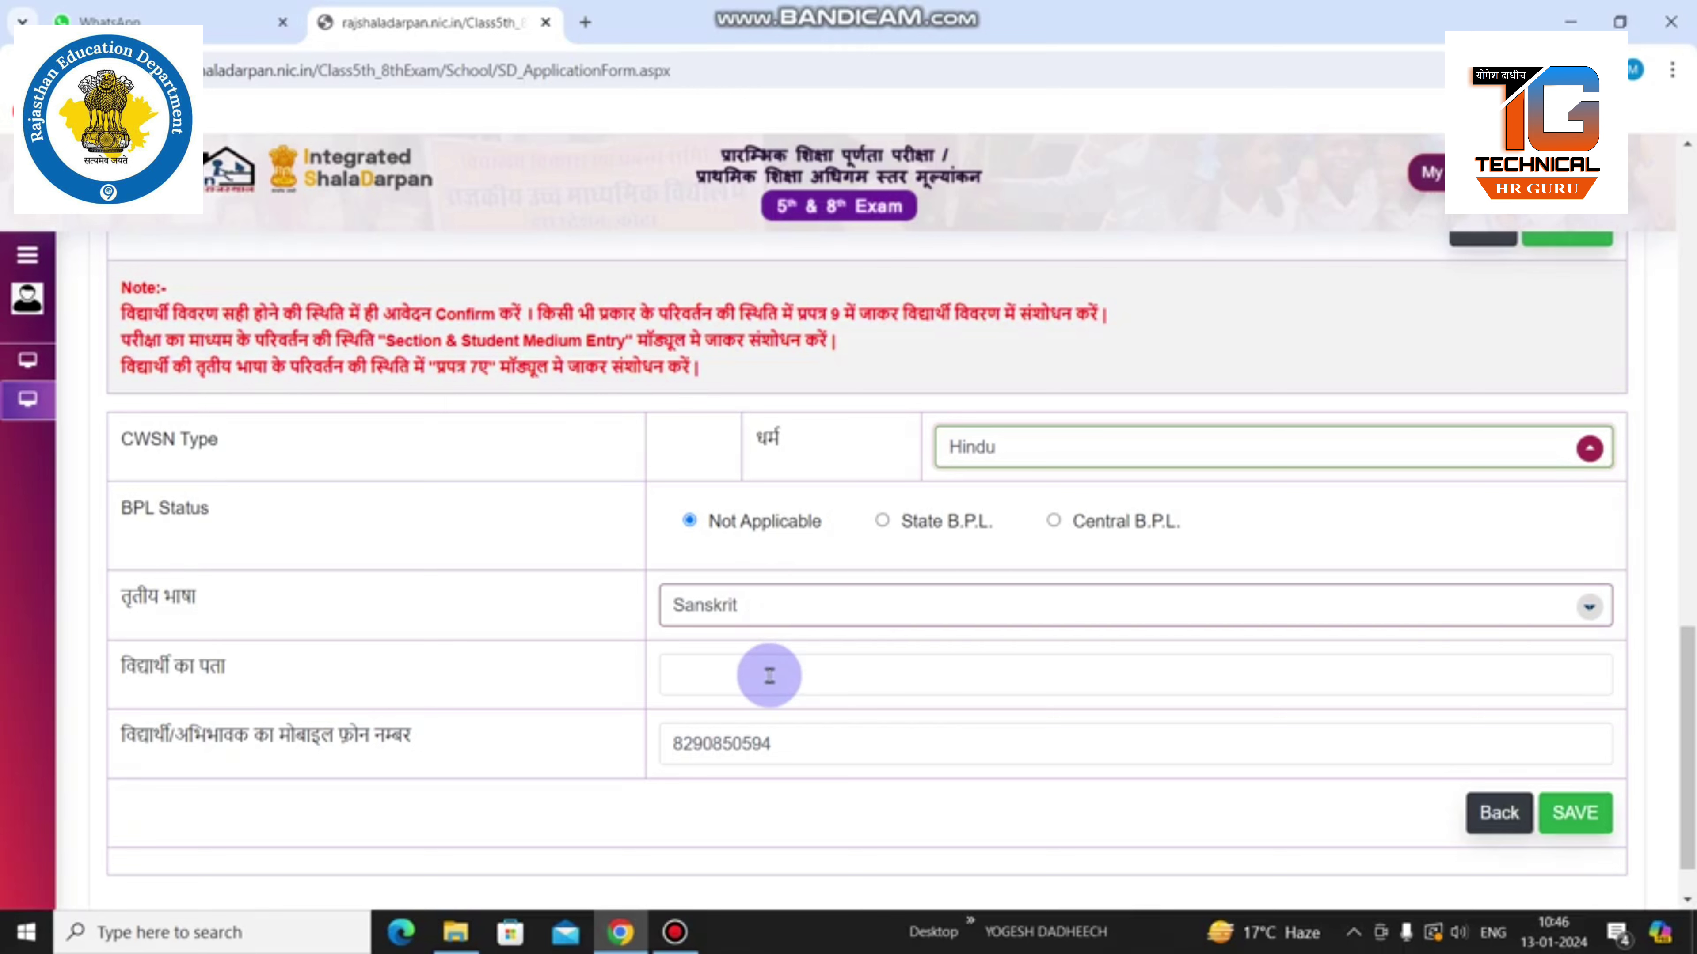
left_click(731, 672)
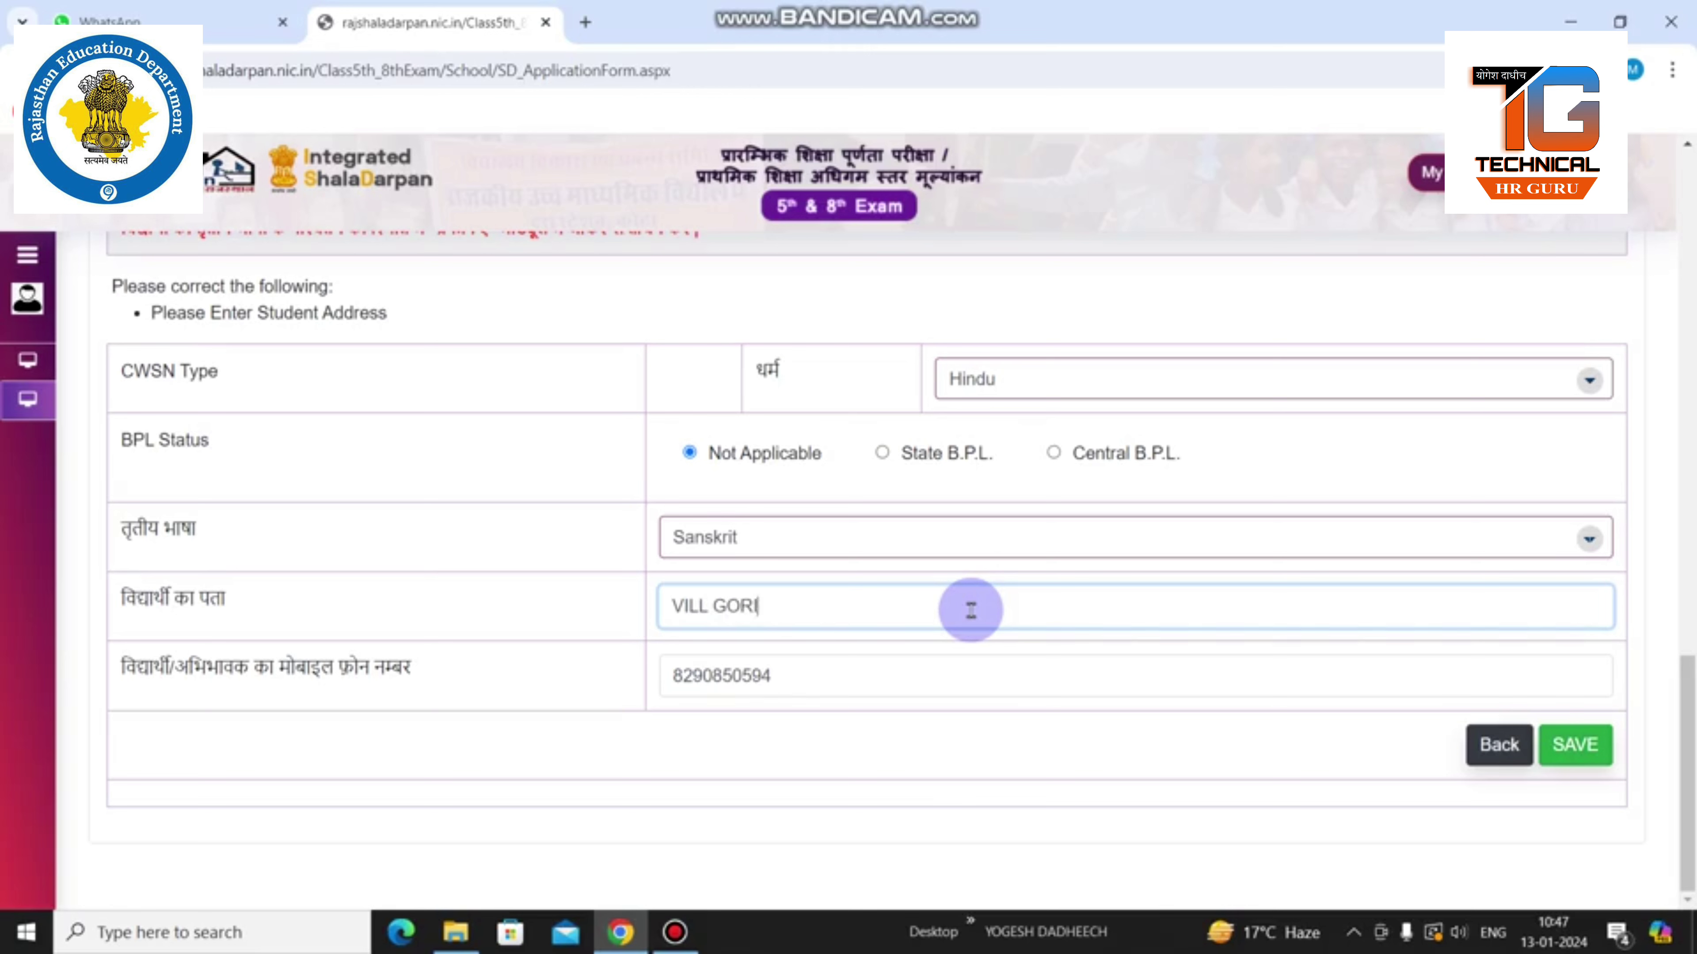
left_click(1570, 747)
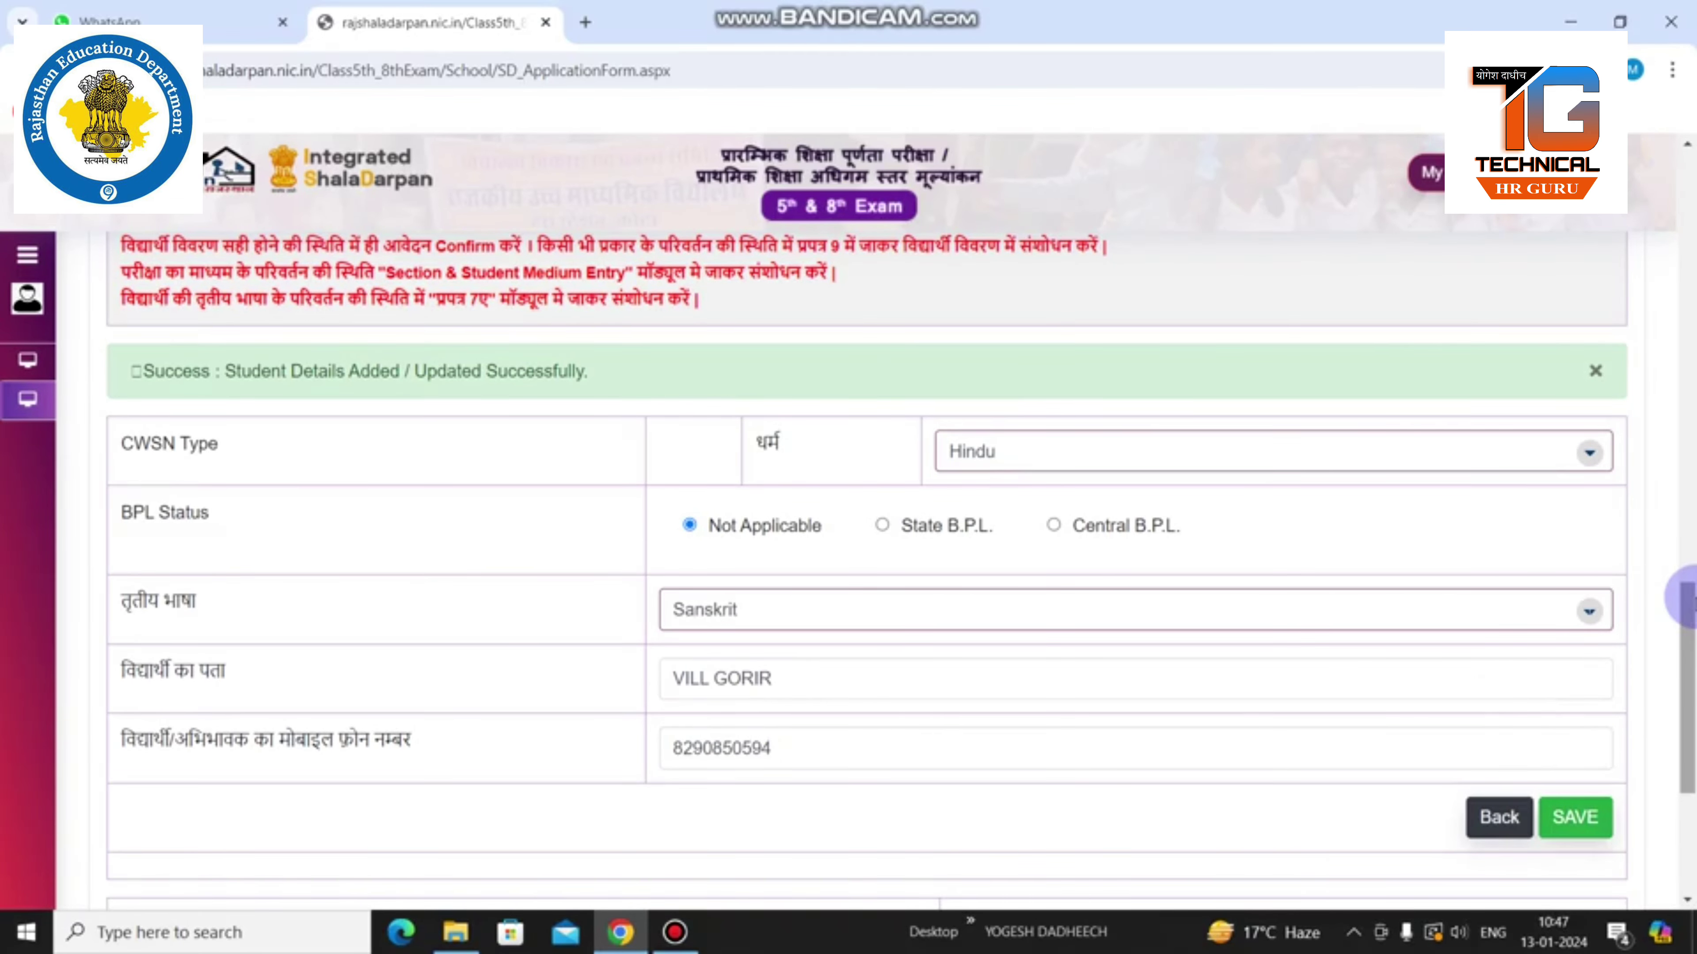
Load the image "WhatsApp Image 2024-01-13 at 10.34.42 AM" from Downloads as the examinee's photo
left_click_drag(1685, 597, 1684, 692)
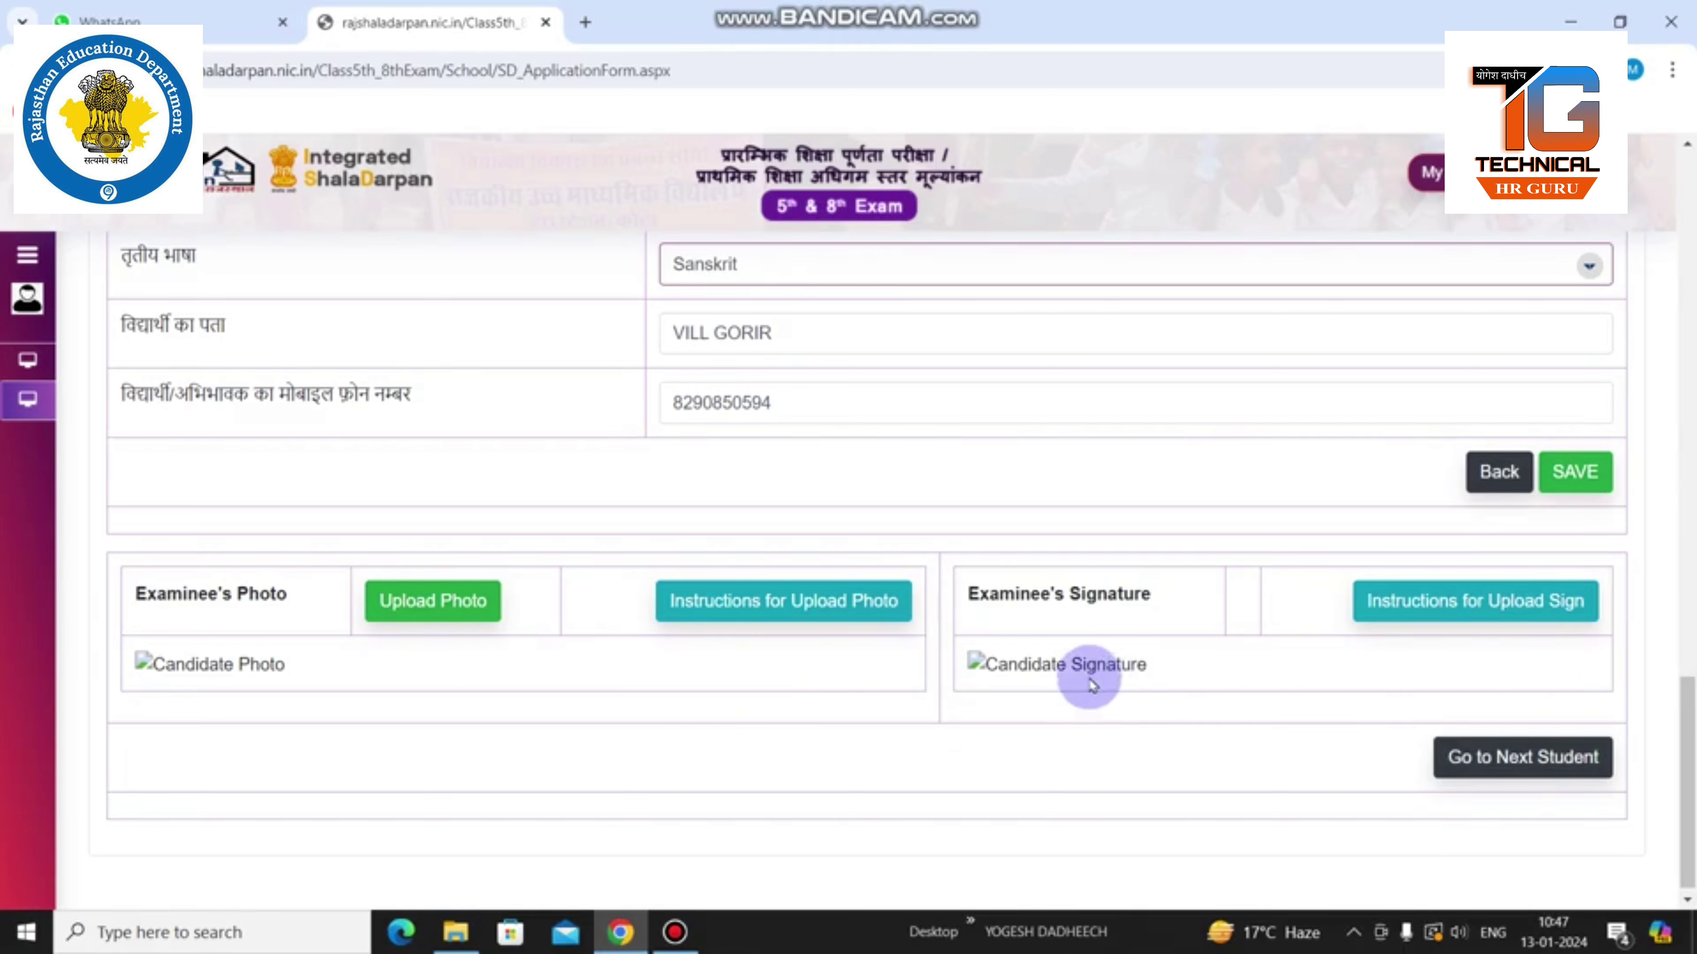
left_click(437, 616)
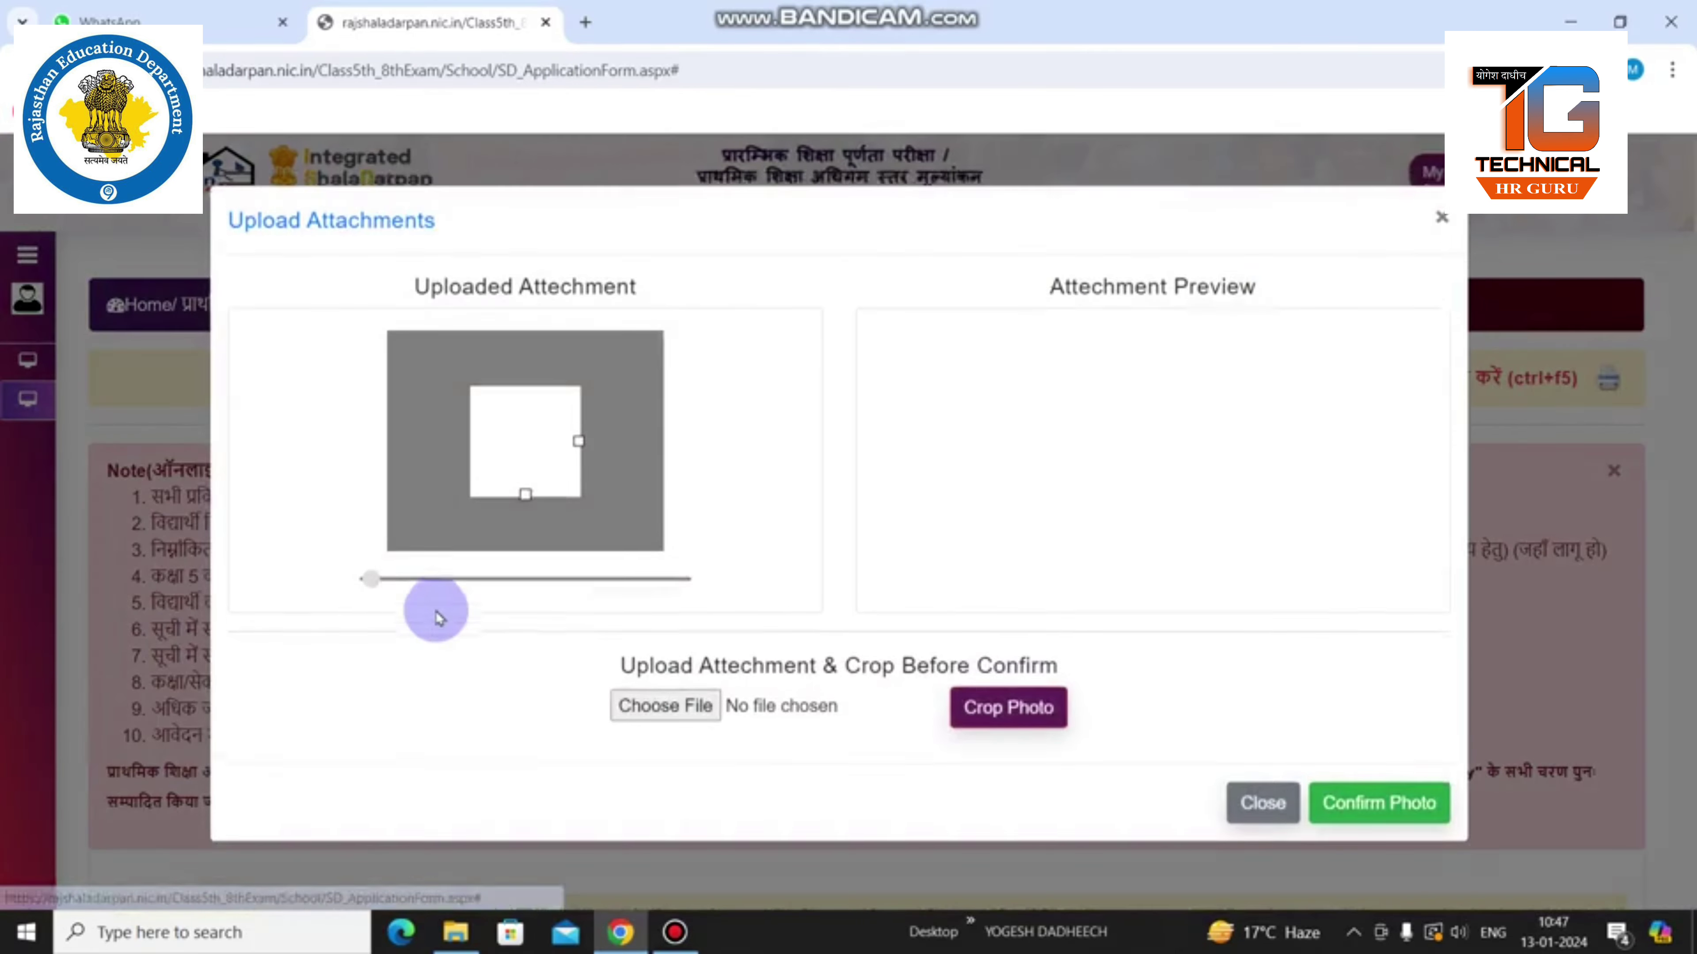
left_click(668, 717)
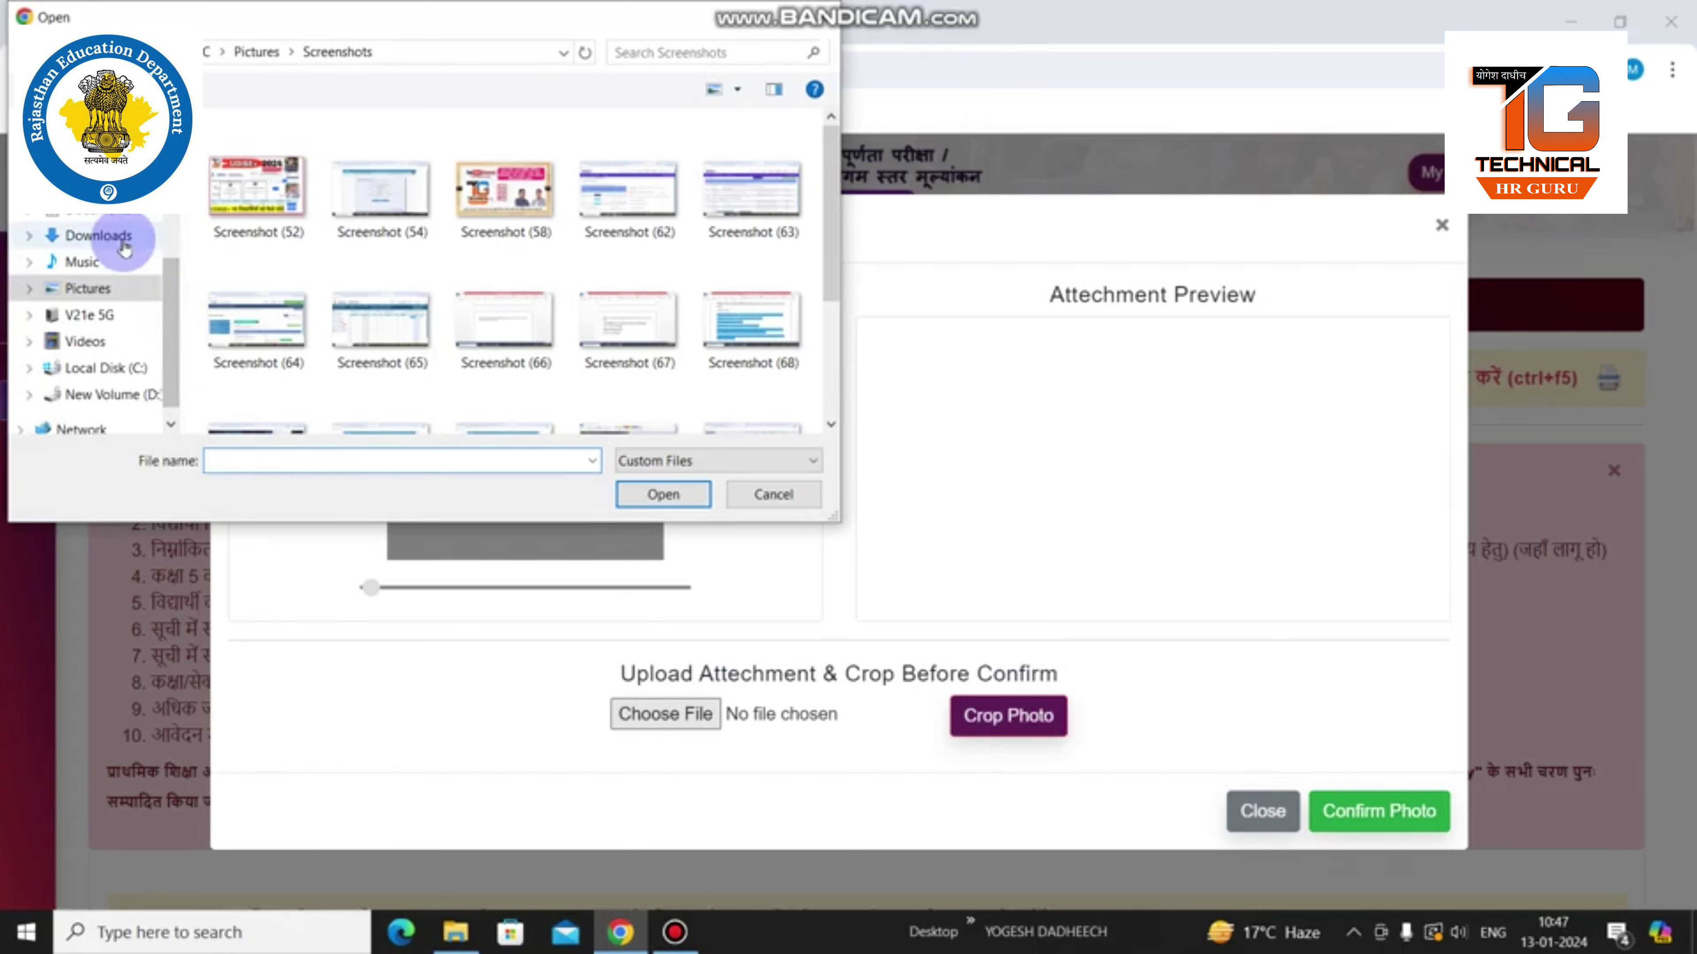
left_click(122, 246)
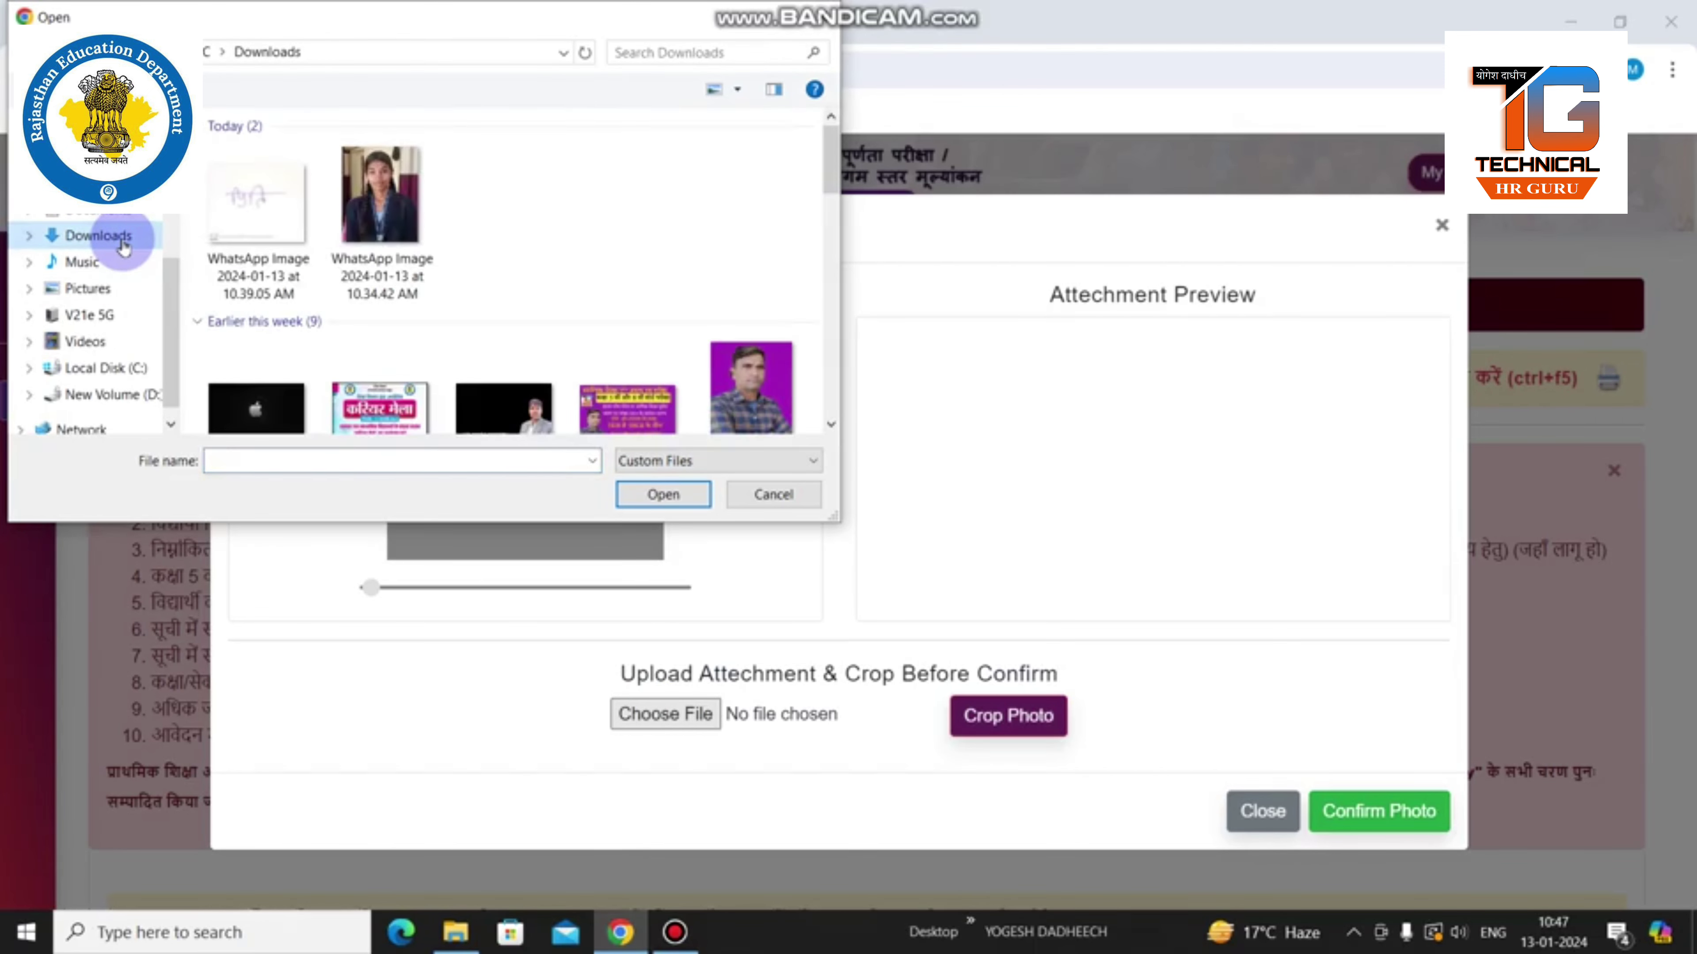
left_click(367, 213)
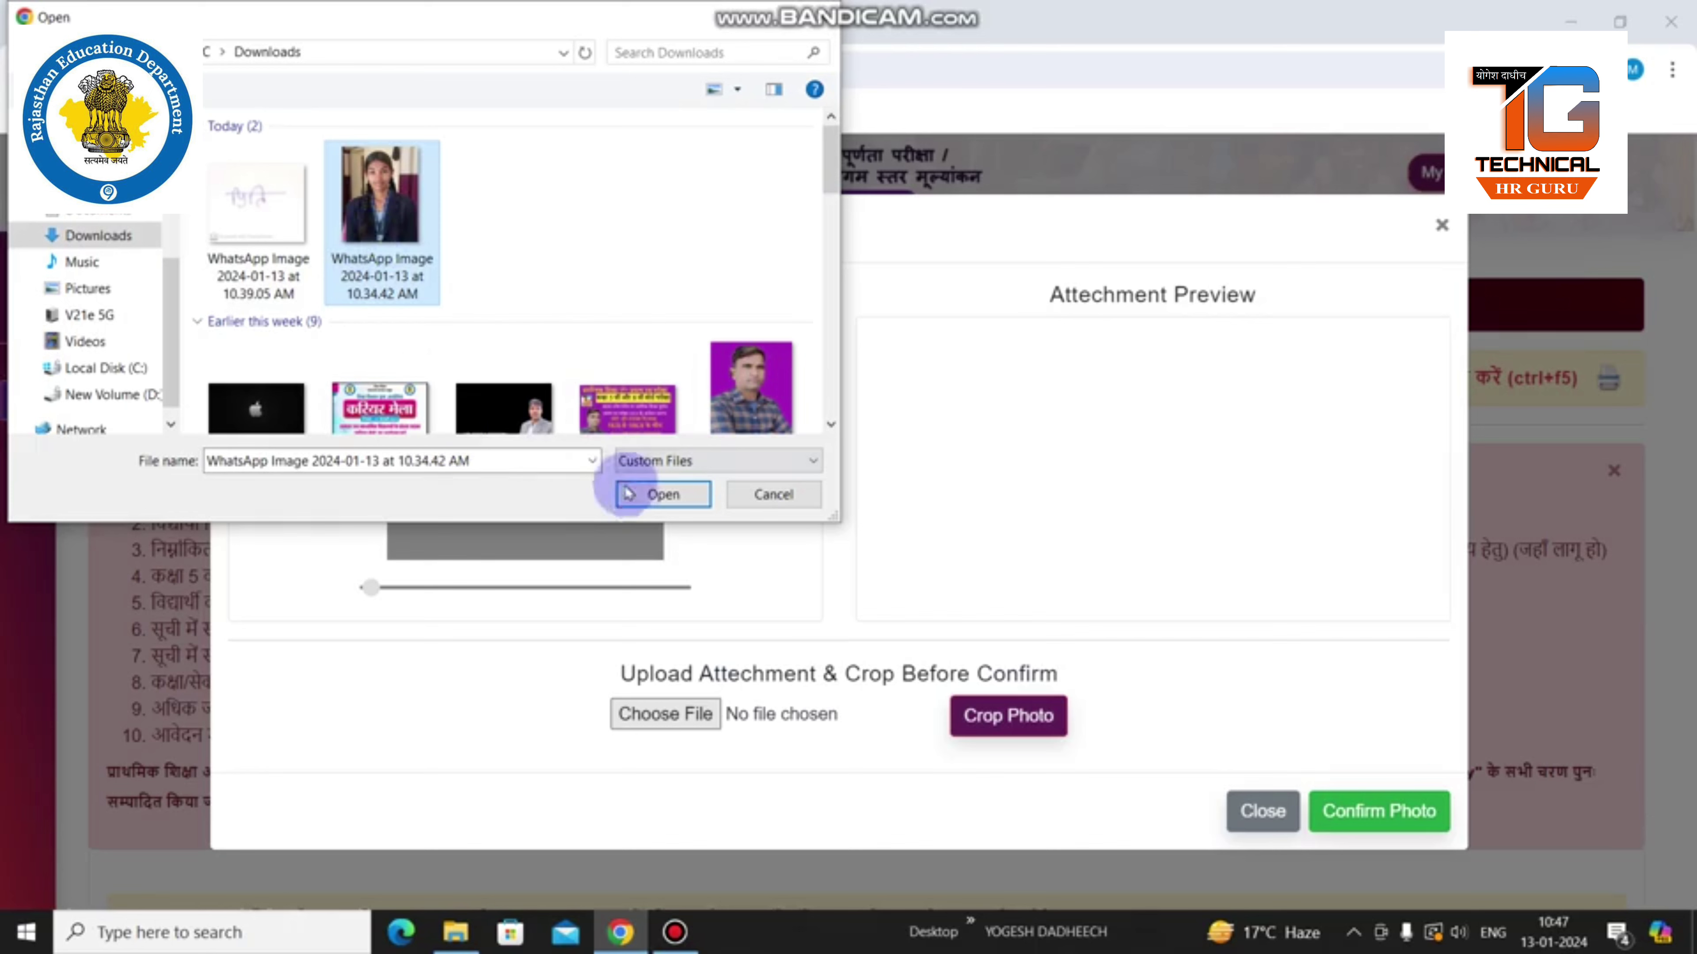
left_click(651, 494)
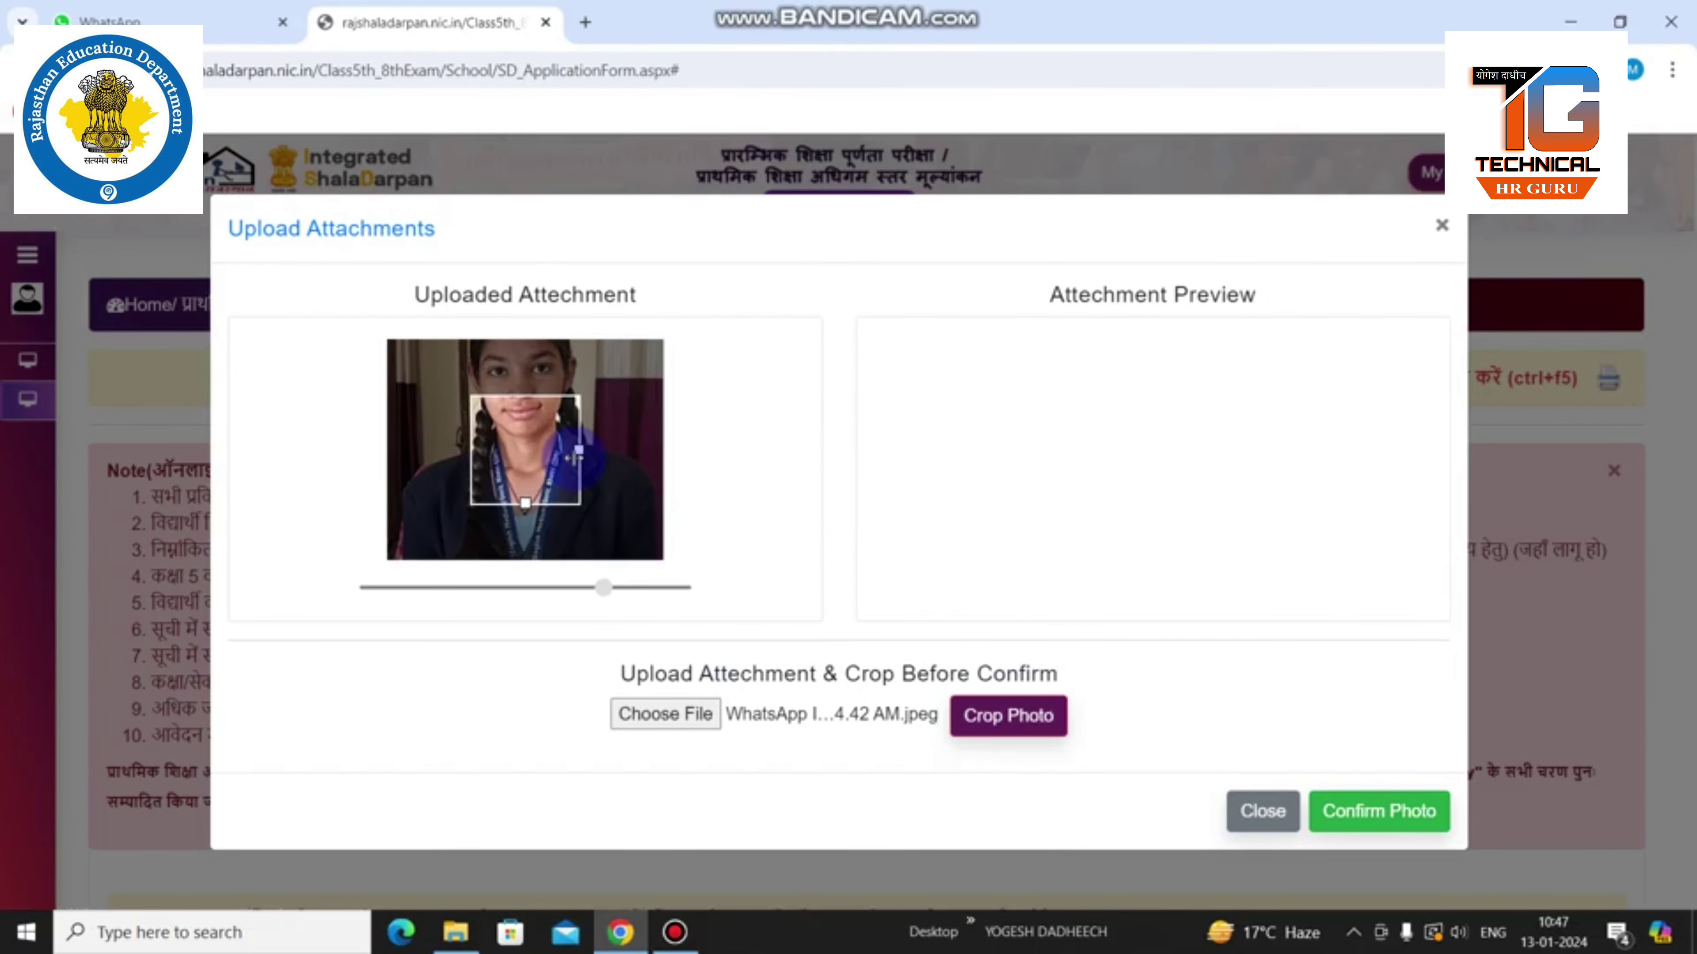
Resize the crop frame on the examinee's photo so it spans the student's head and upper body, trimming its width slightly
left_click_drag(573, 457, 748, 459)
left_click(537, 399)
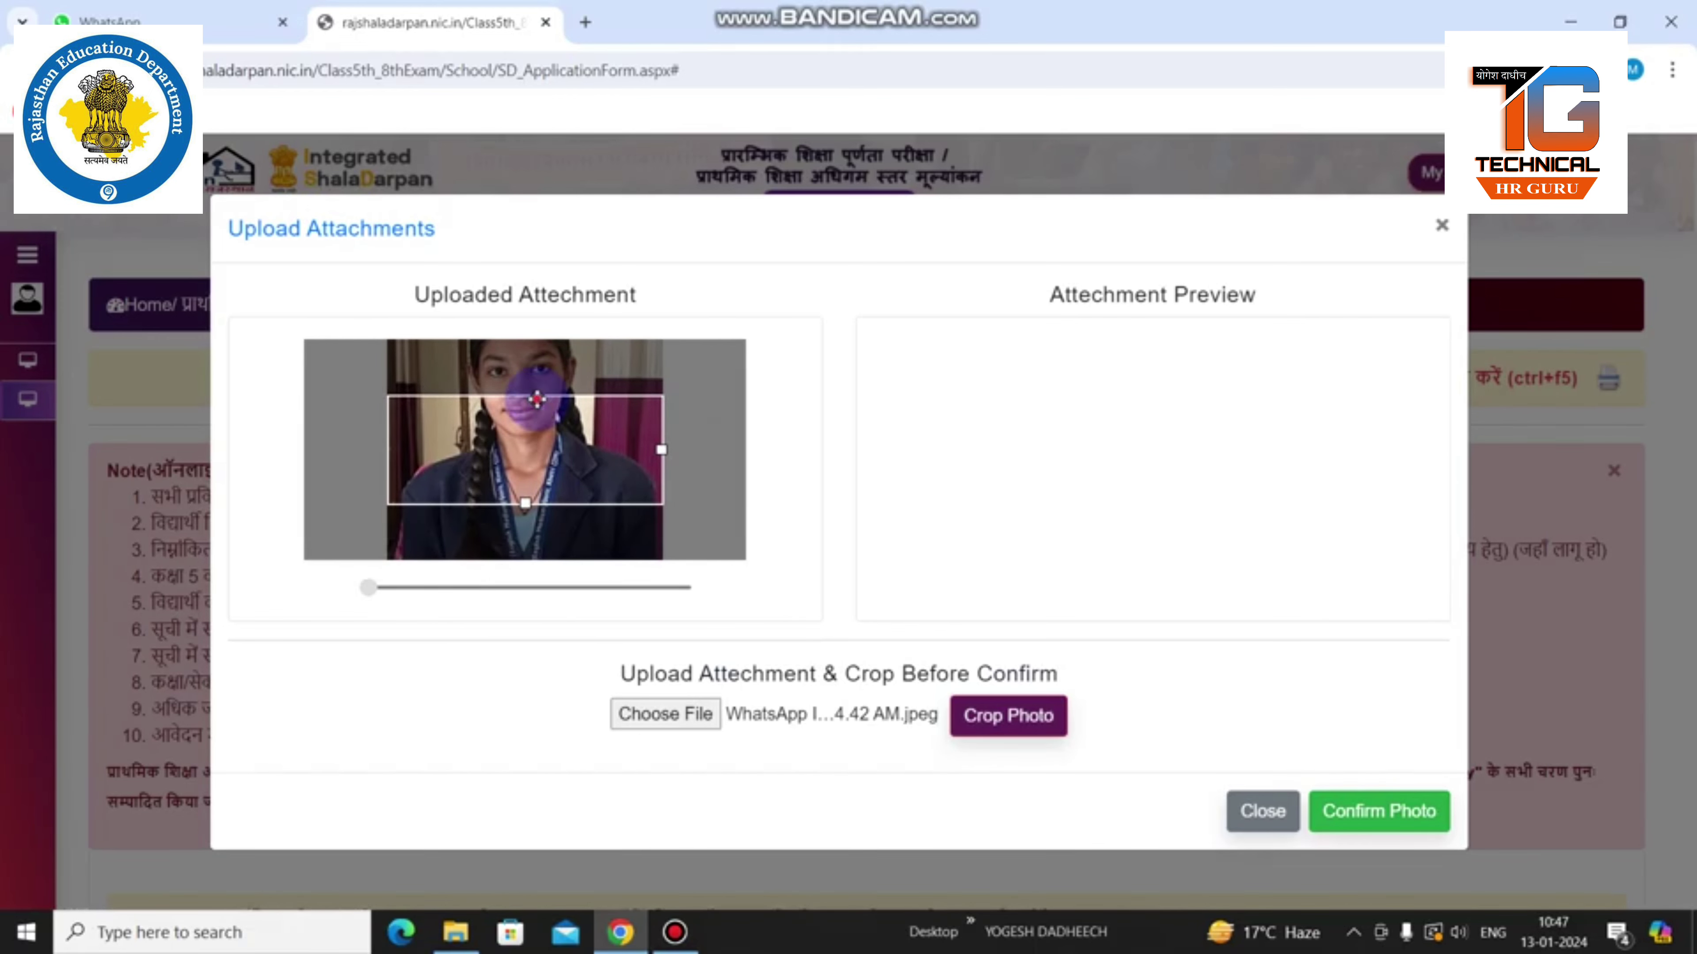
left_click_drag(537, 399, 538, 721)
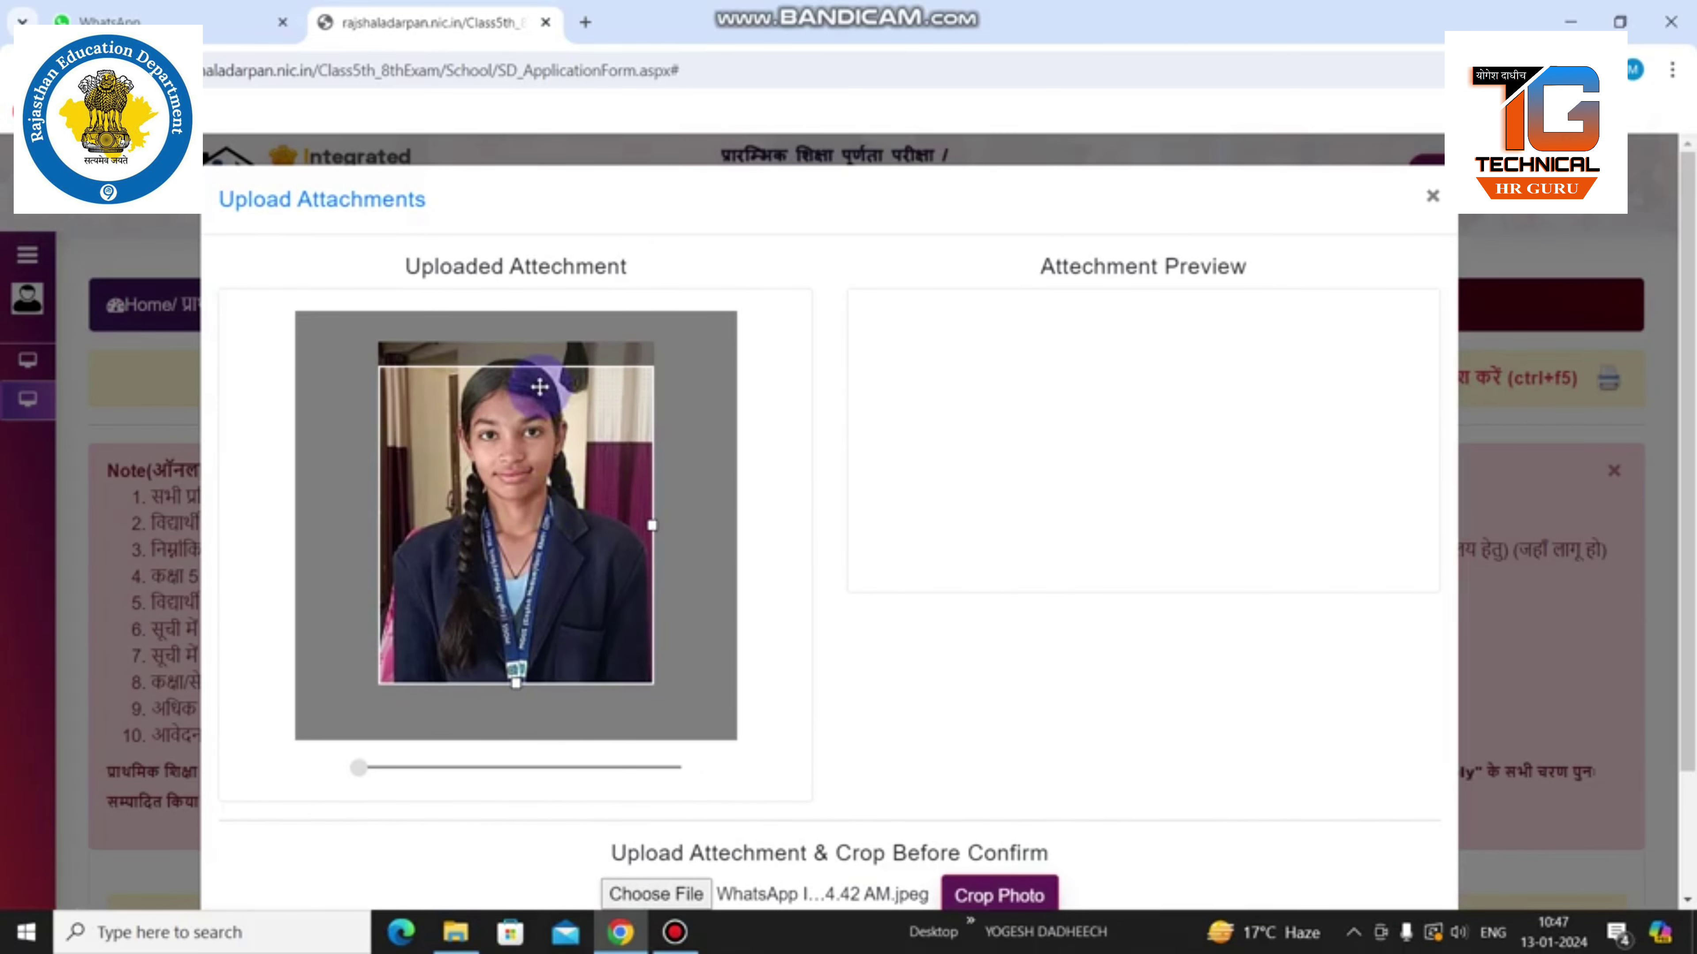
left_click_drag(516, 682, 518, 710)
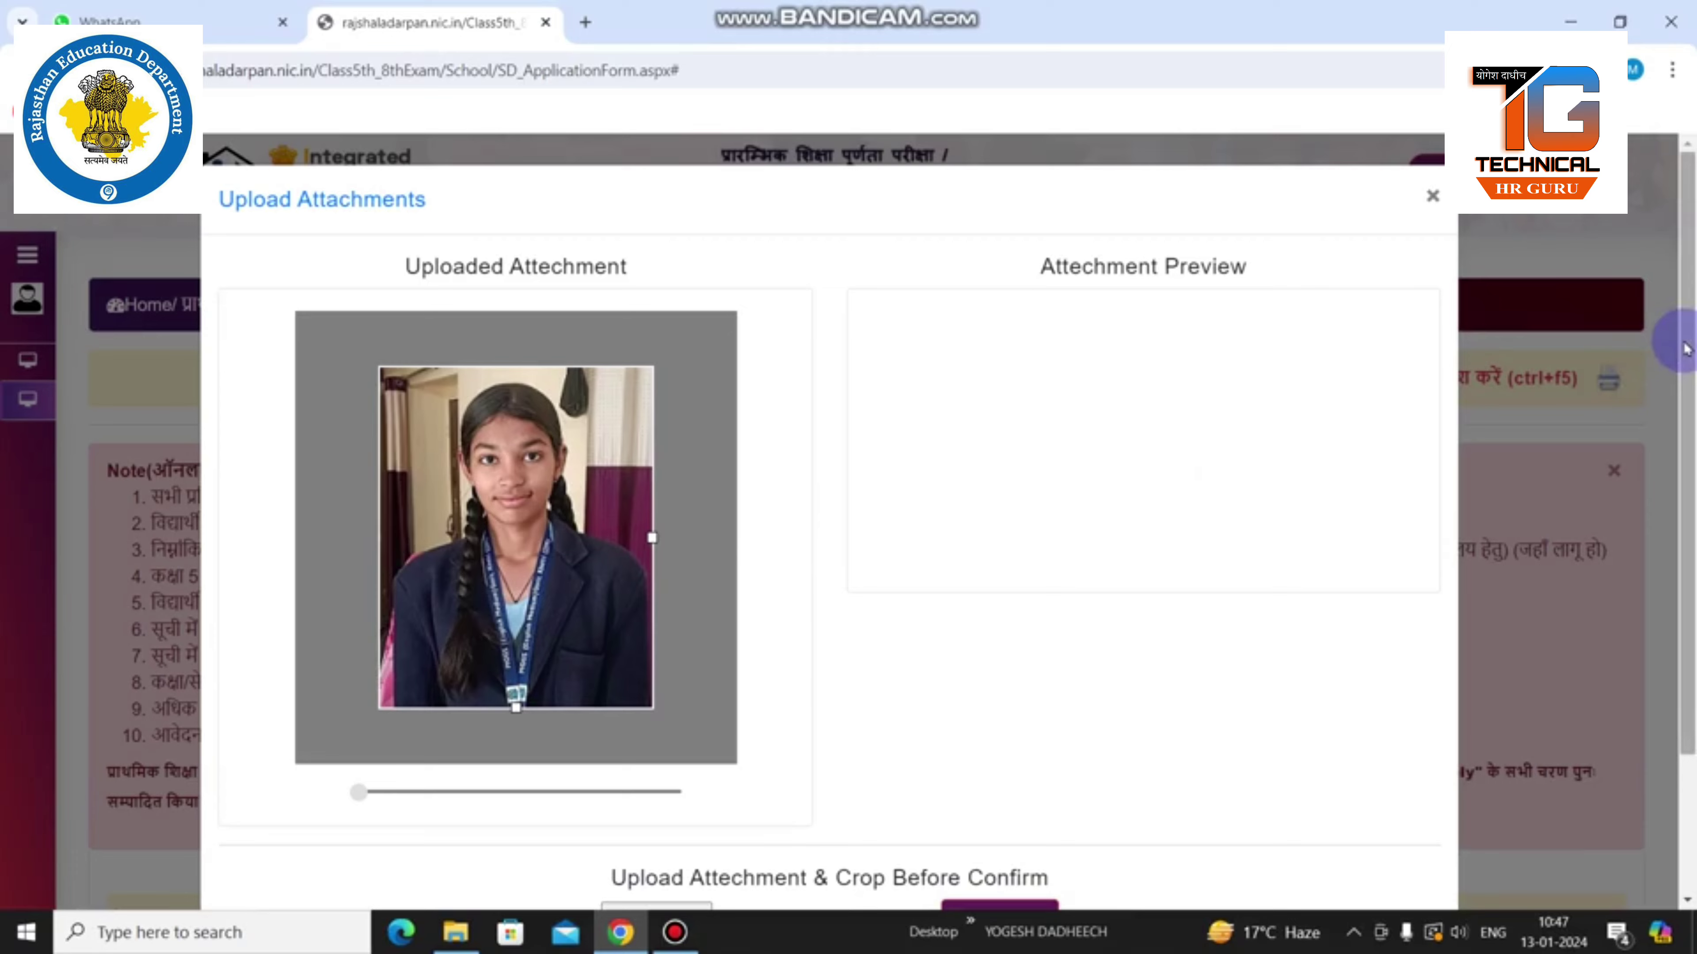
scroll(1682, 334, "down", 2)
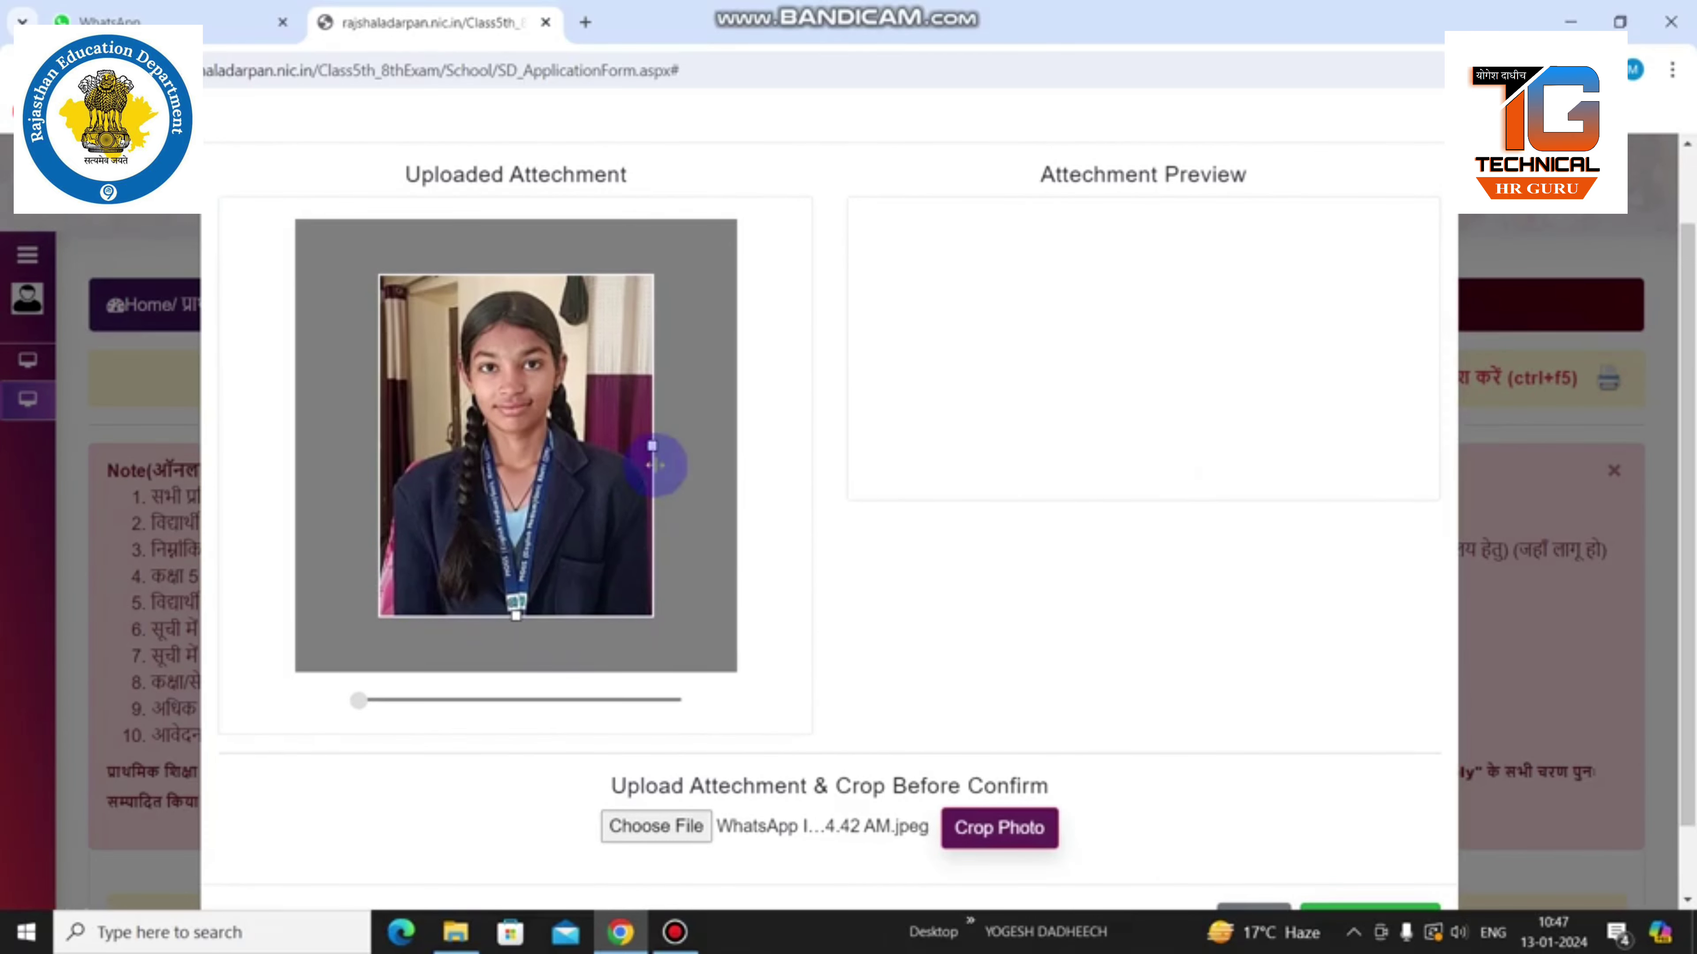
left_click_drag(651, 448, 635, 451)
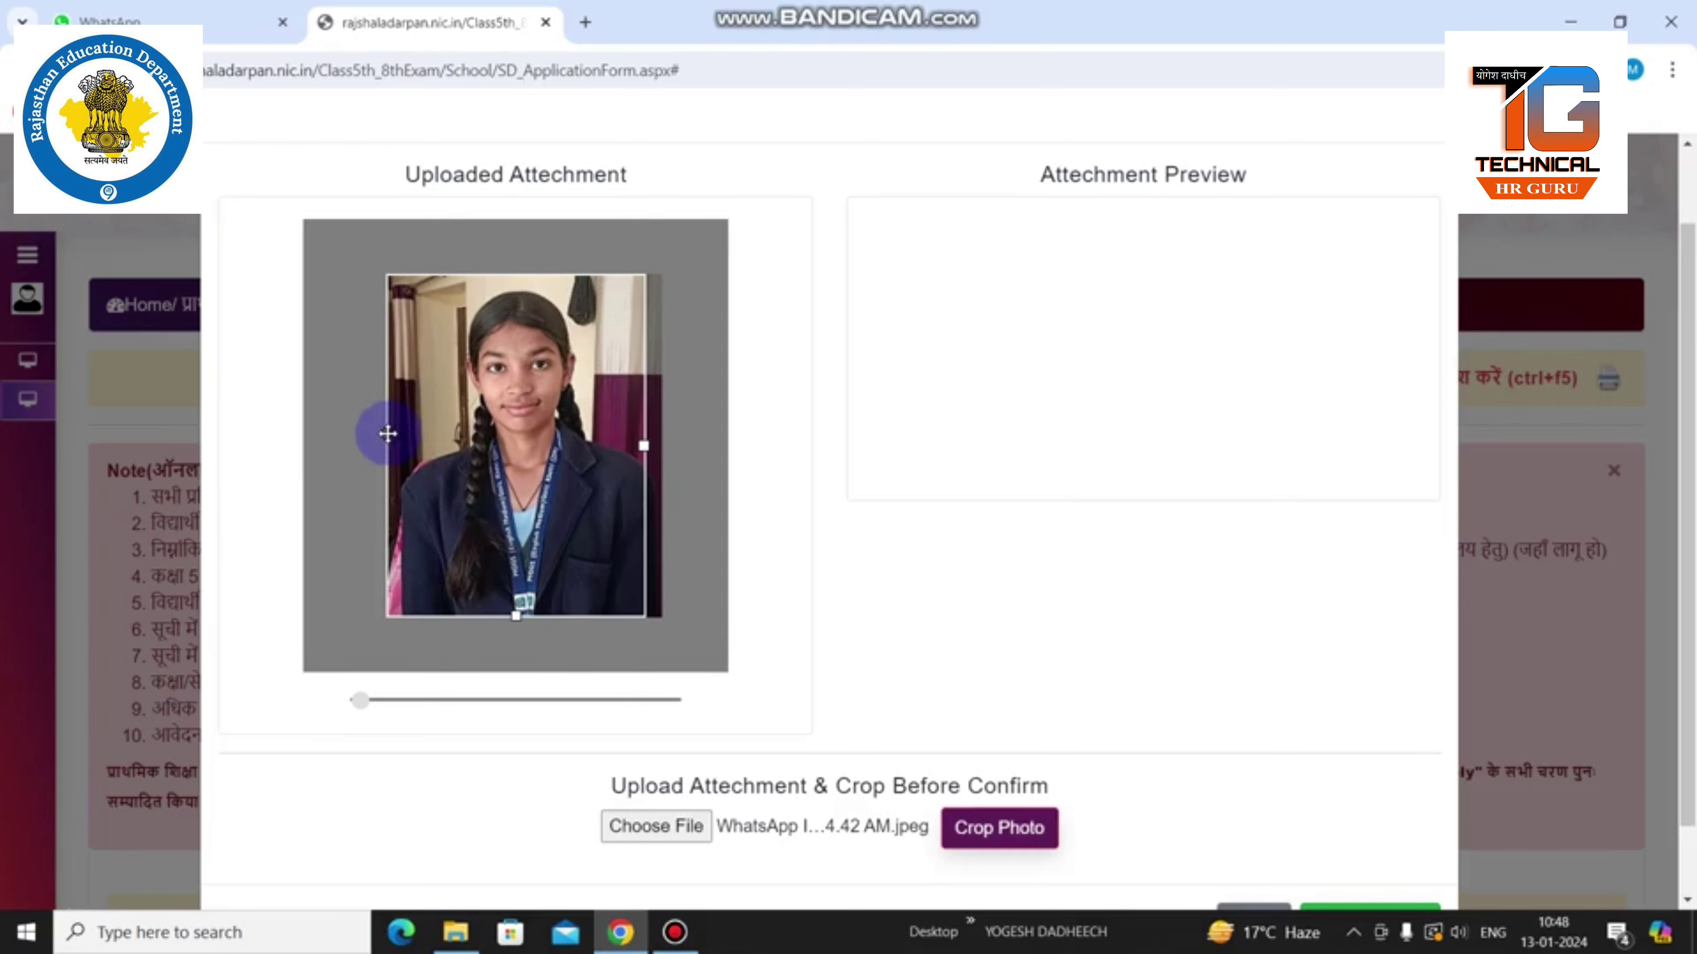
Shorten the crop frame, centre the student's face and shoulders in it, then crop and confirm the examinee's photo
left_click(624, 419)
left_click_drag(599, 430, 547, 436)
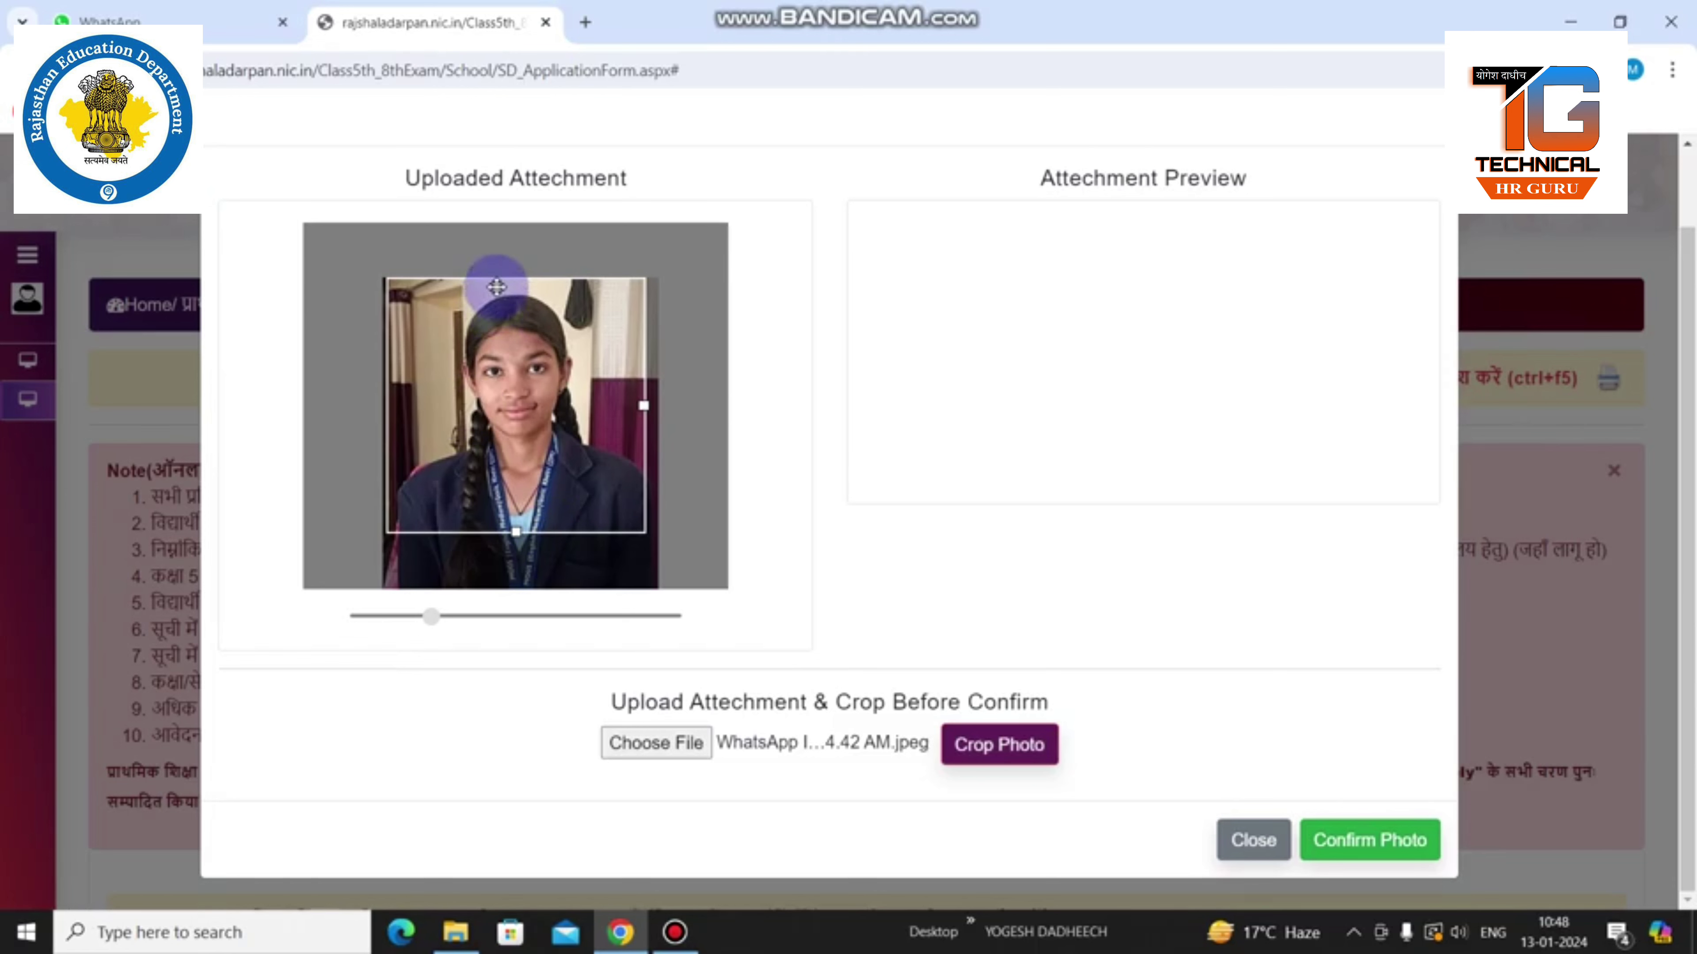
left_click_drag(497, 285, 496, 279)
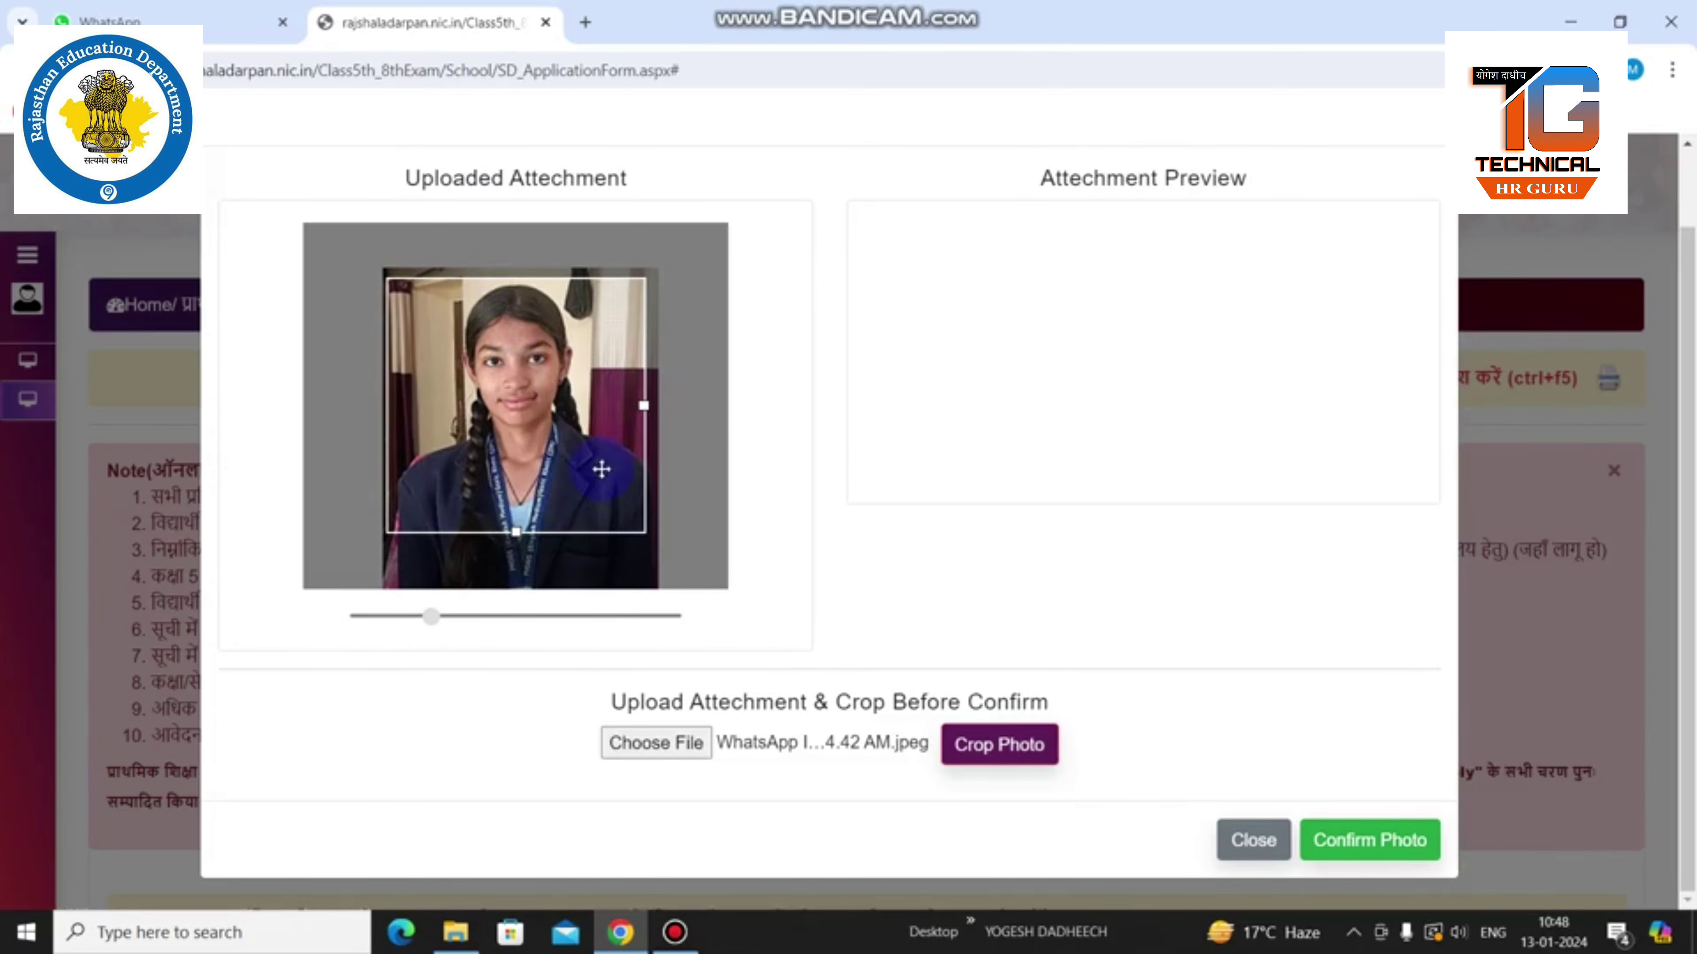
mouse_move(573, 399)
left_mouse_down()
mouse_move(554, 395)
mouse_move(574, 406)
mouse_move(562, 418)
left_mouse_up()
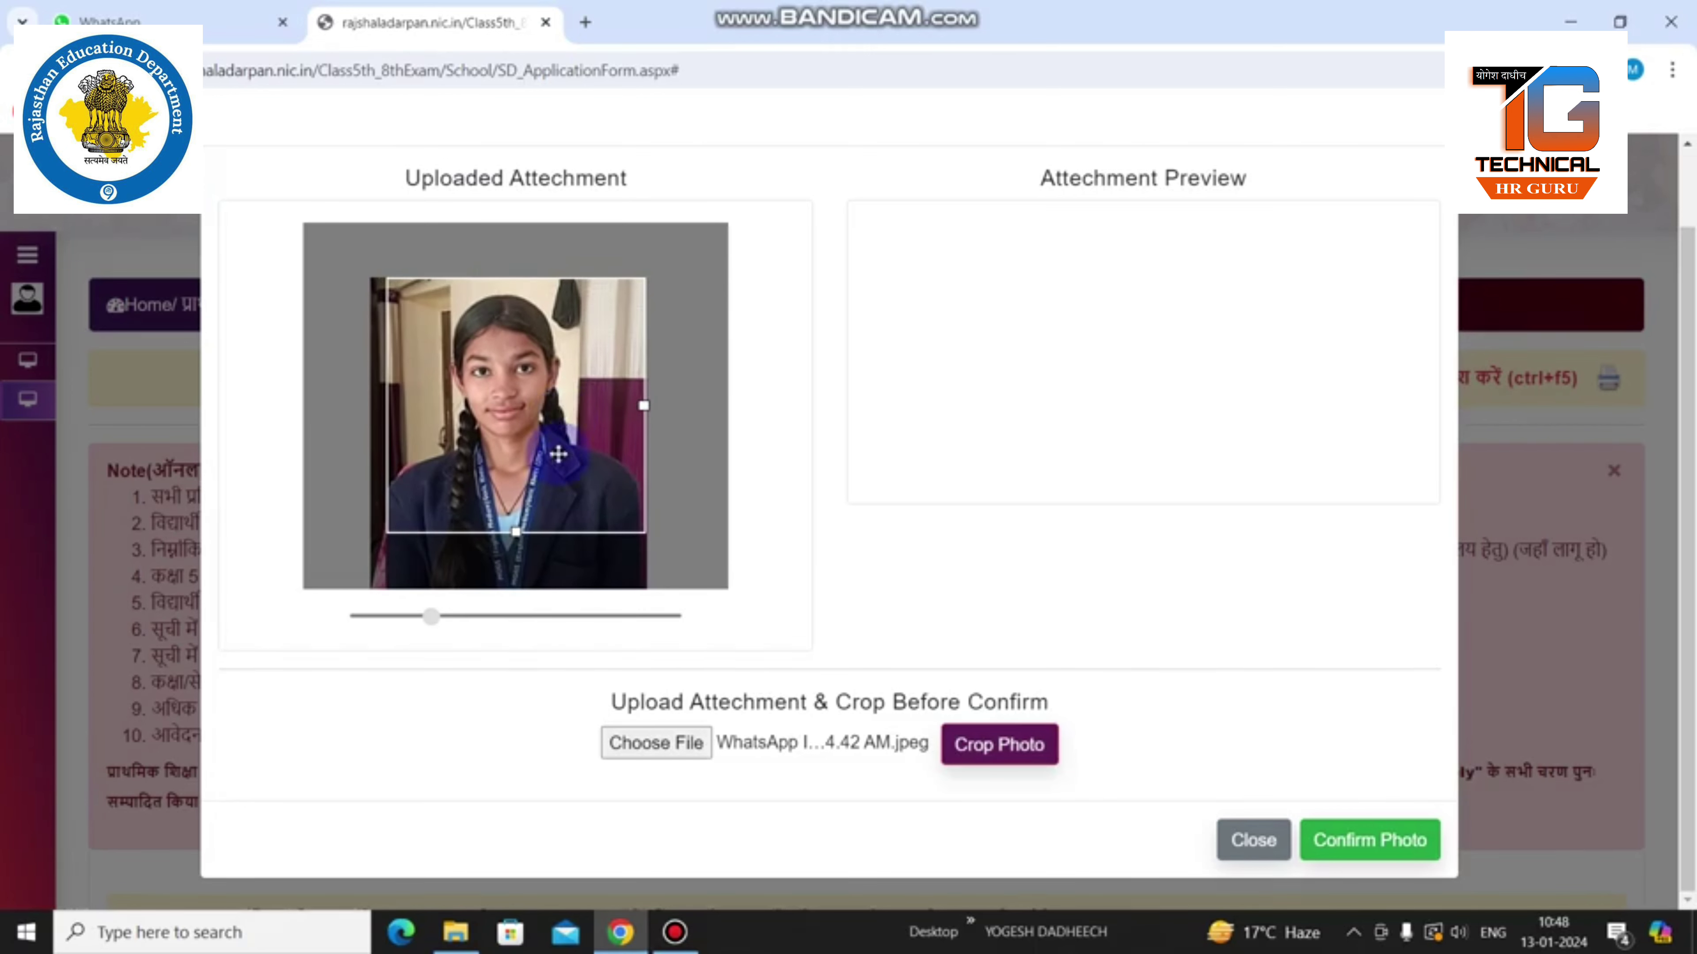
left_click(982, 758)
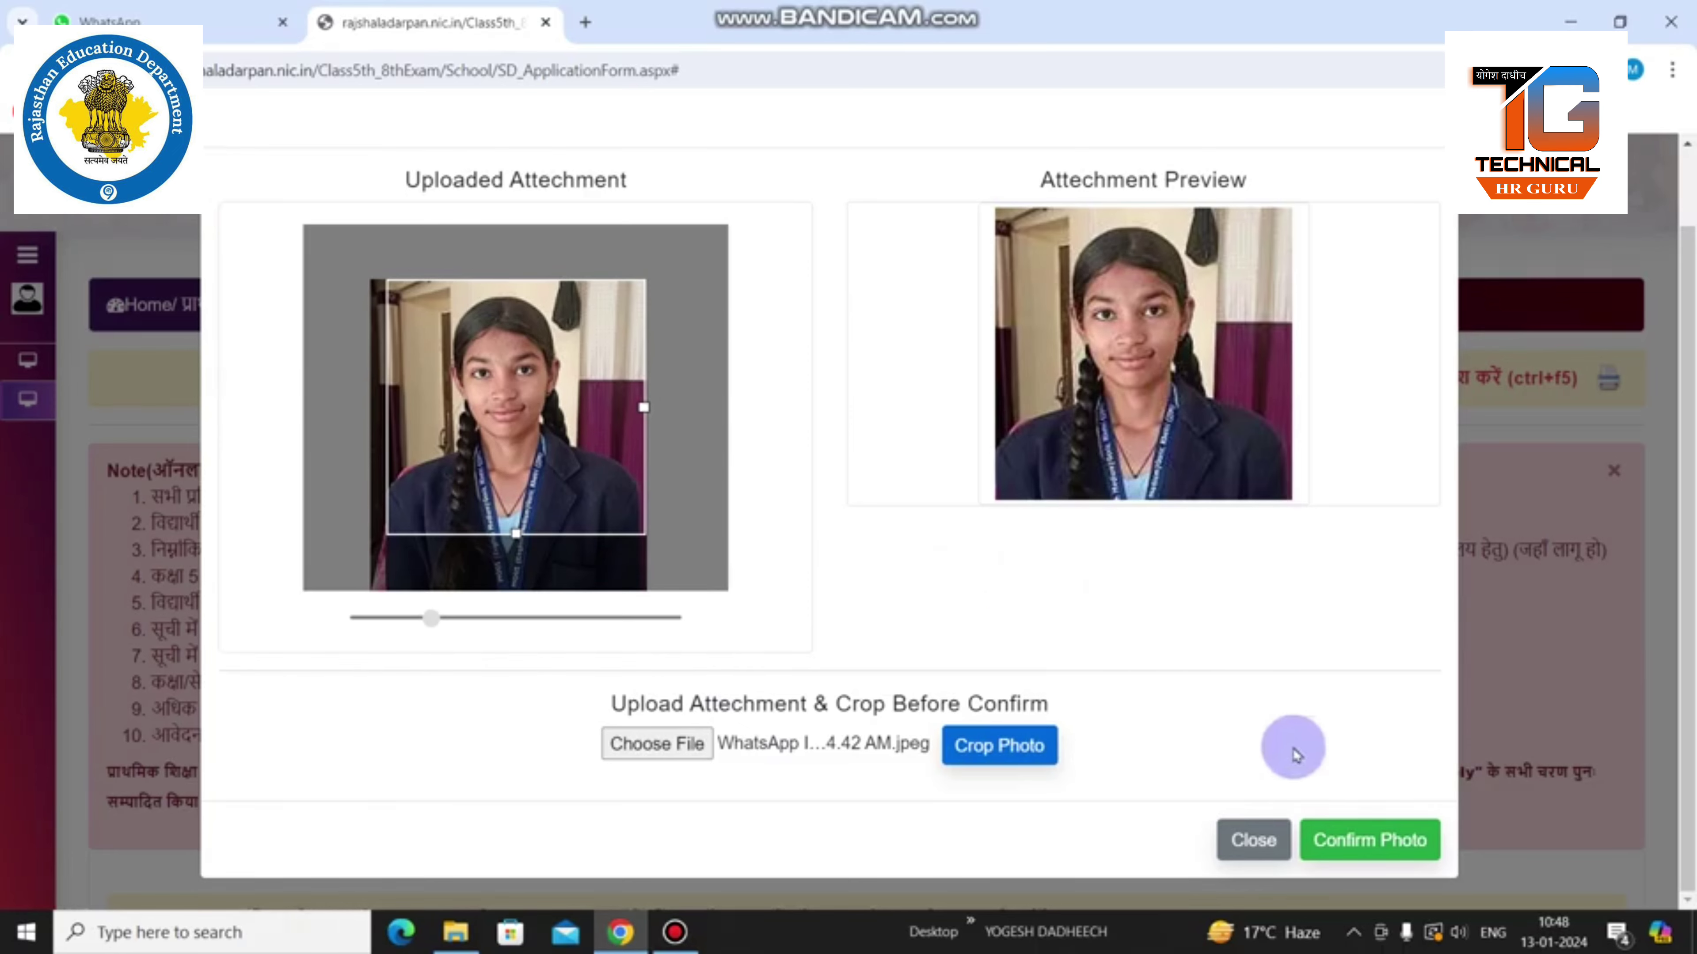
left_click(1338, 841)
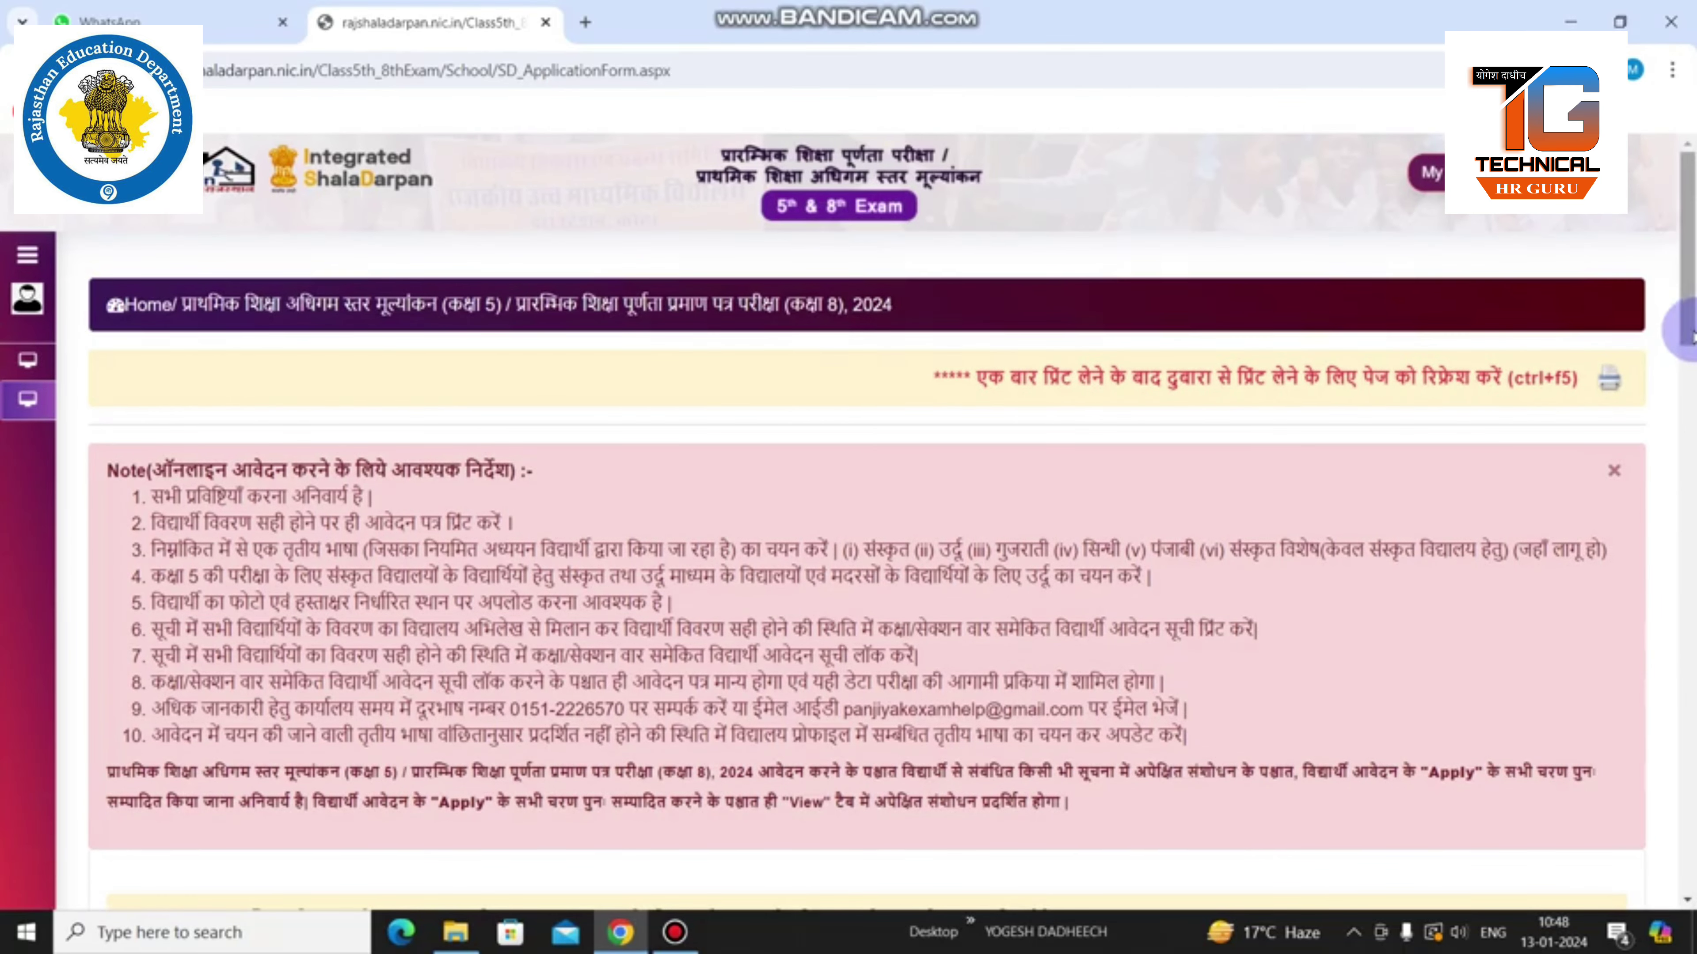
Load the image "WhatsApp Image 2024-01-13 at 10.39.05 AM" from Downloads as the examinee's signature
scroll(1684, 357, "down", 15)
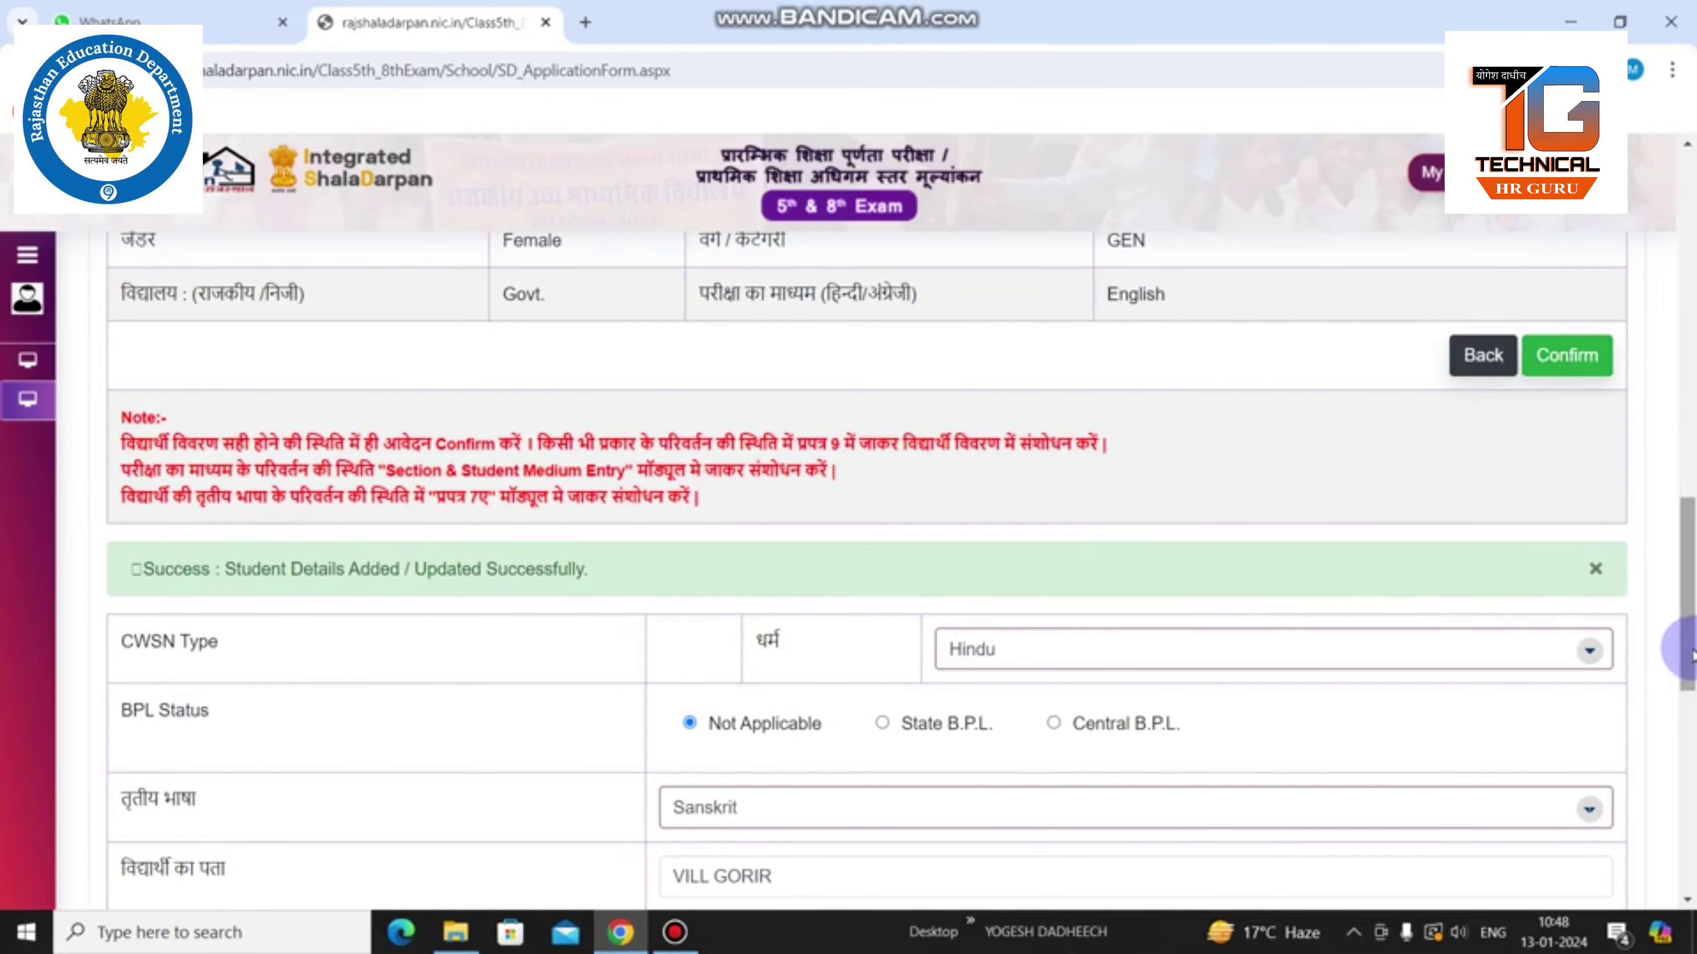
scroll(1685, 645, "down", 10)
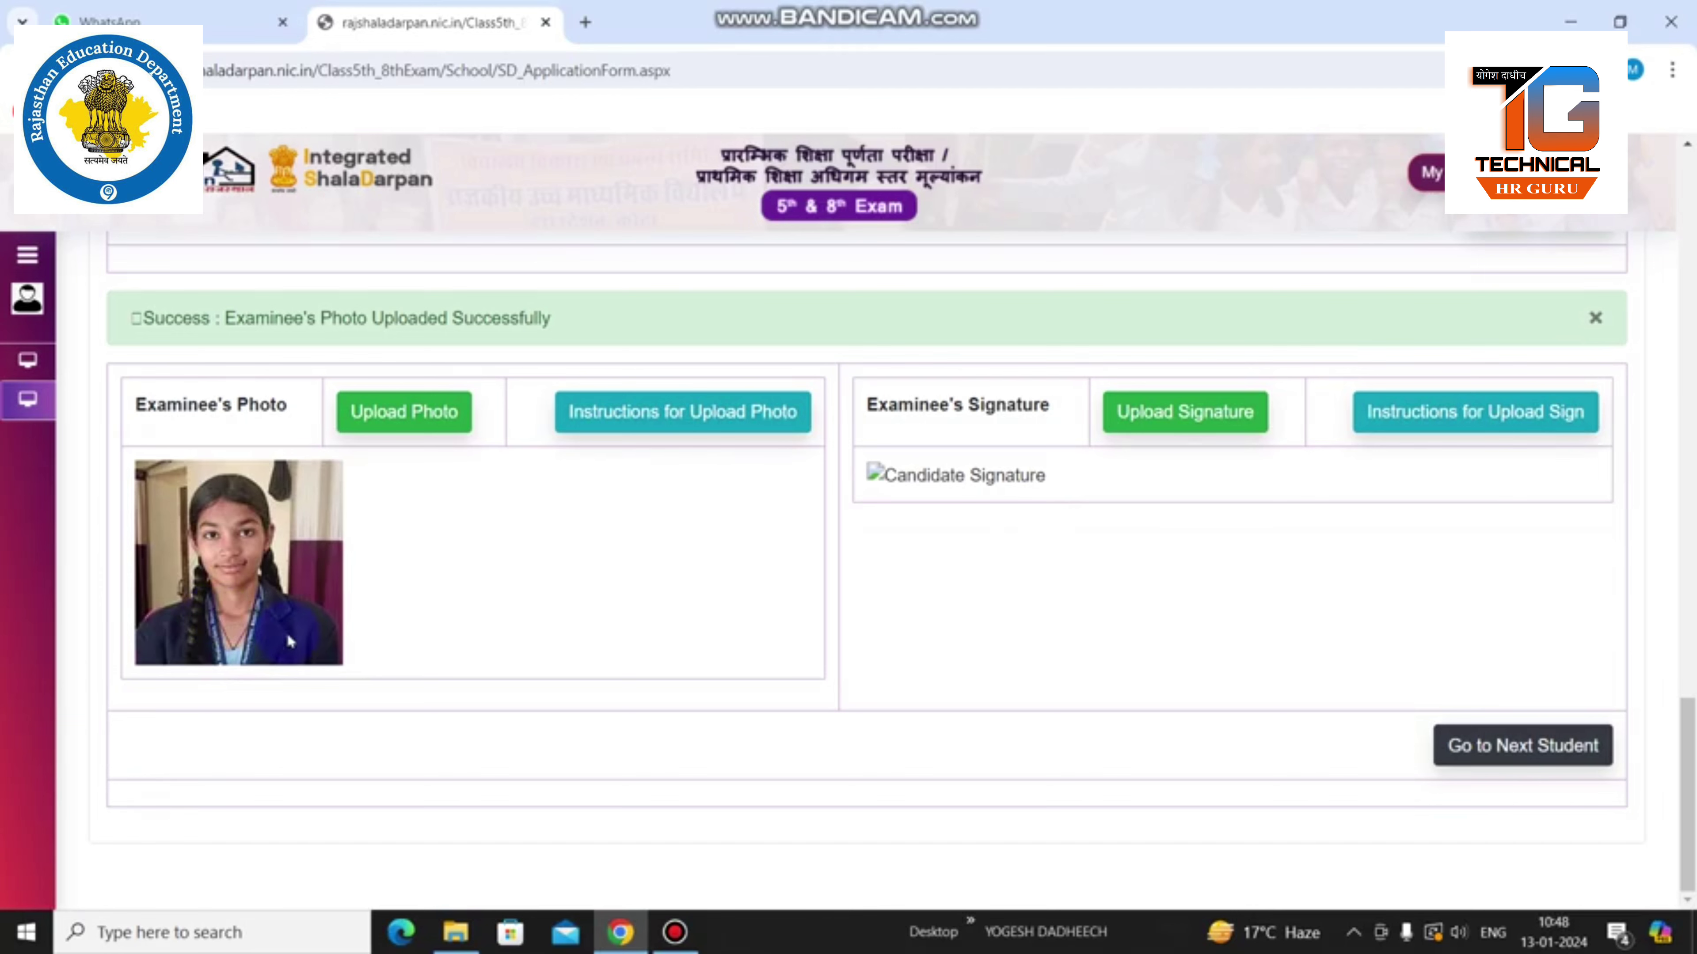
left_click(1170, 413)
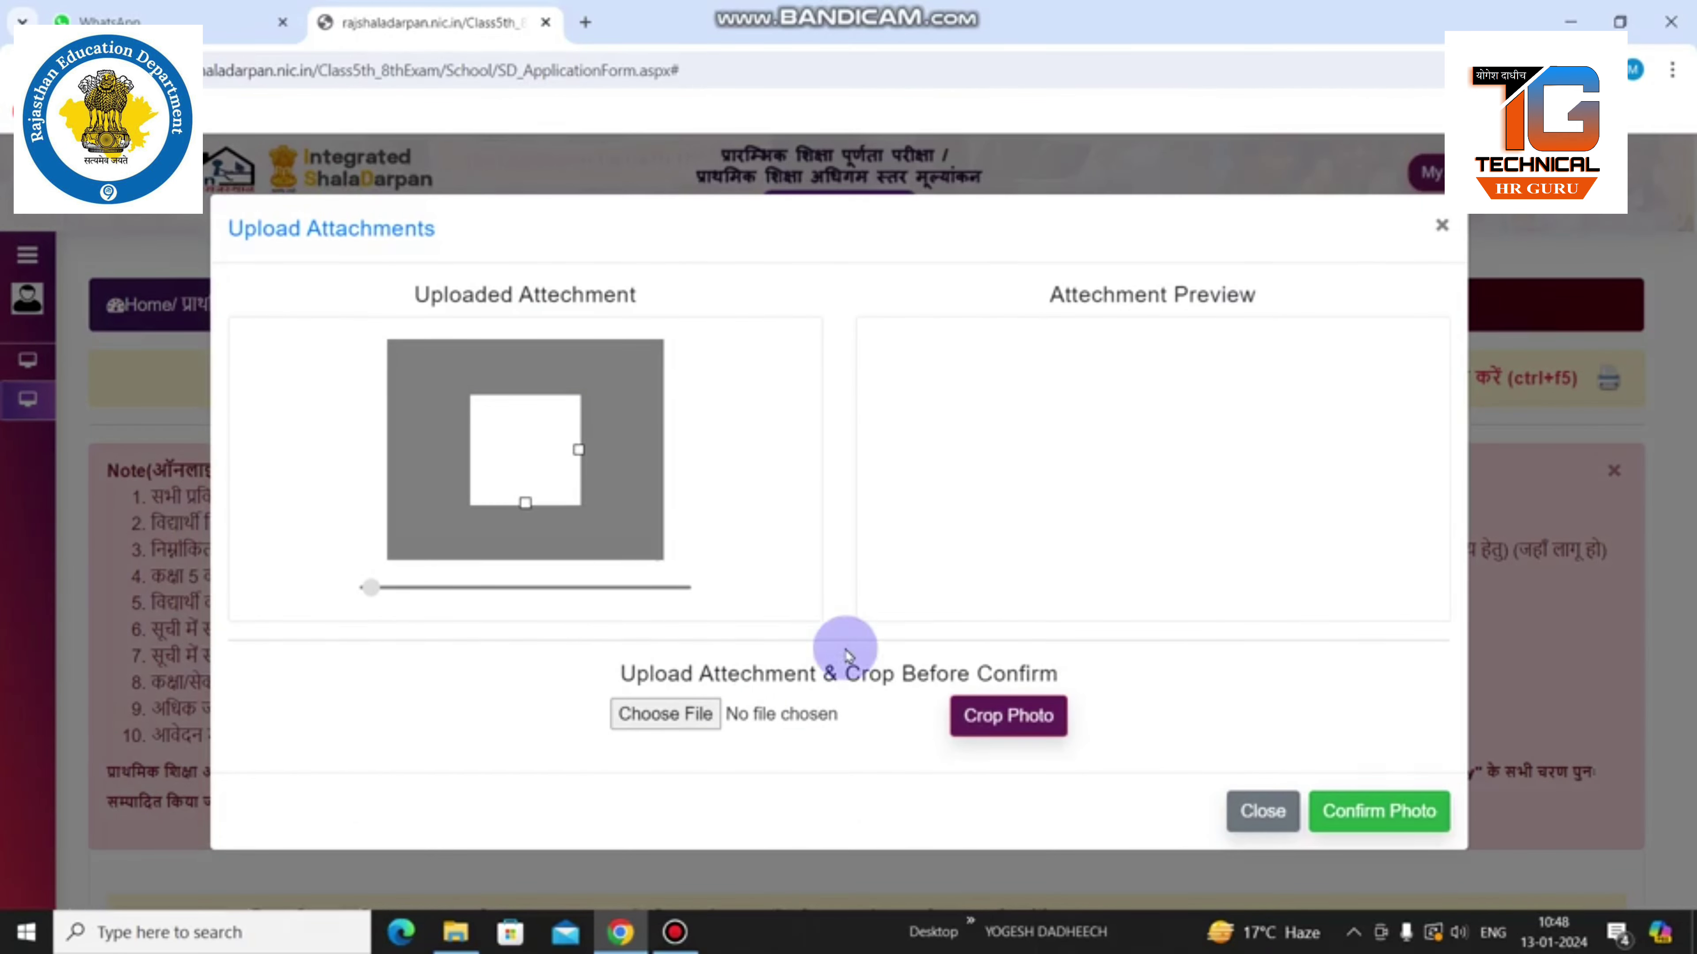
left_click(674, 725)
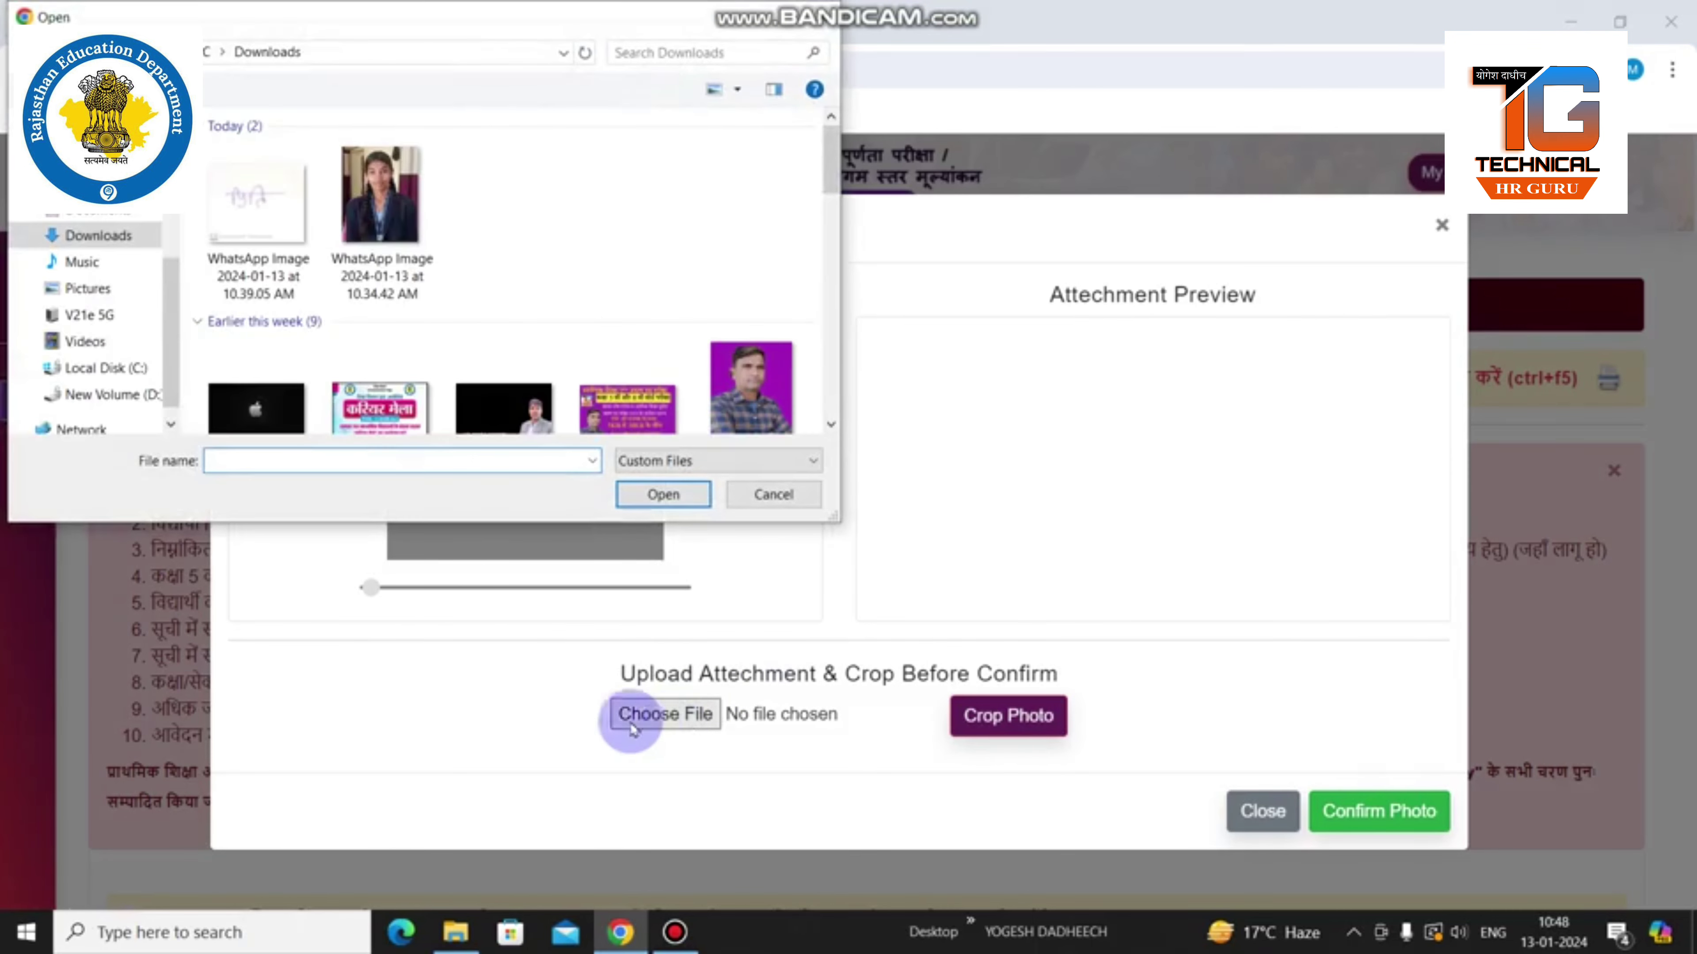
left_click(284, 230)
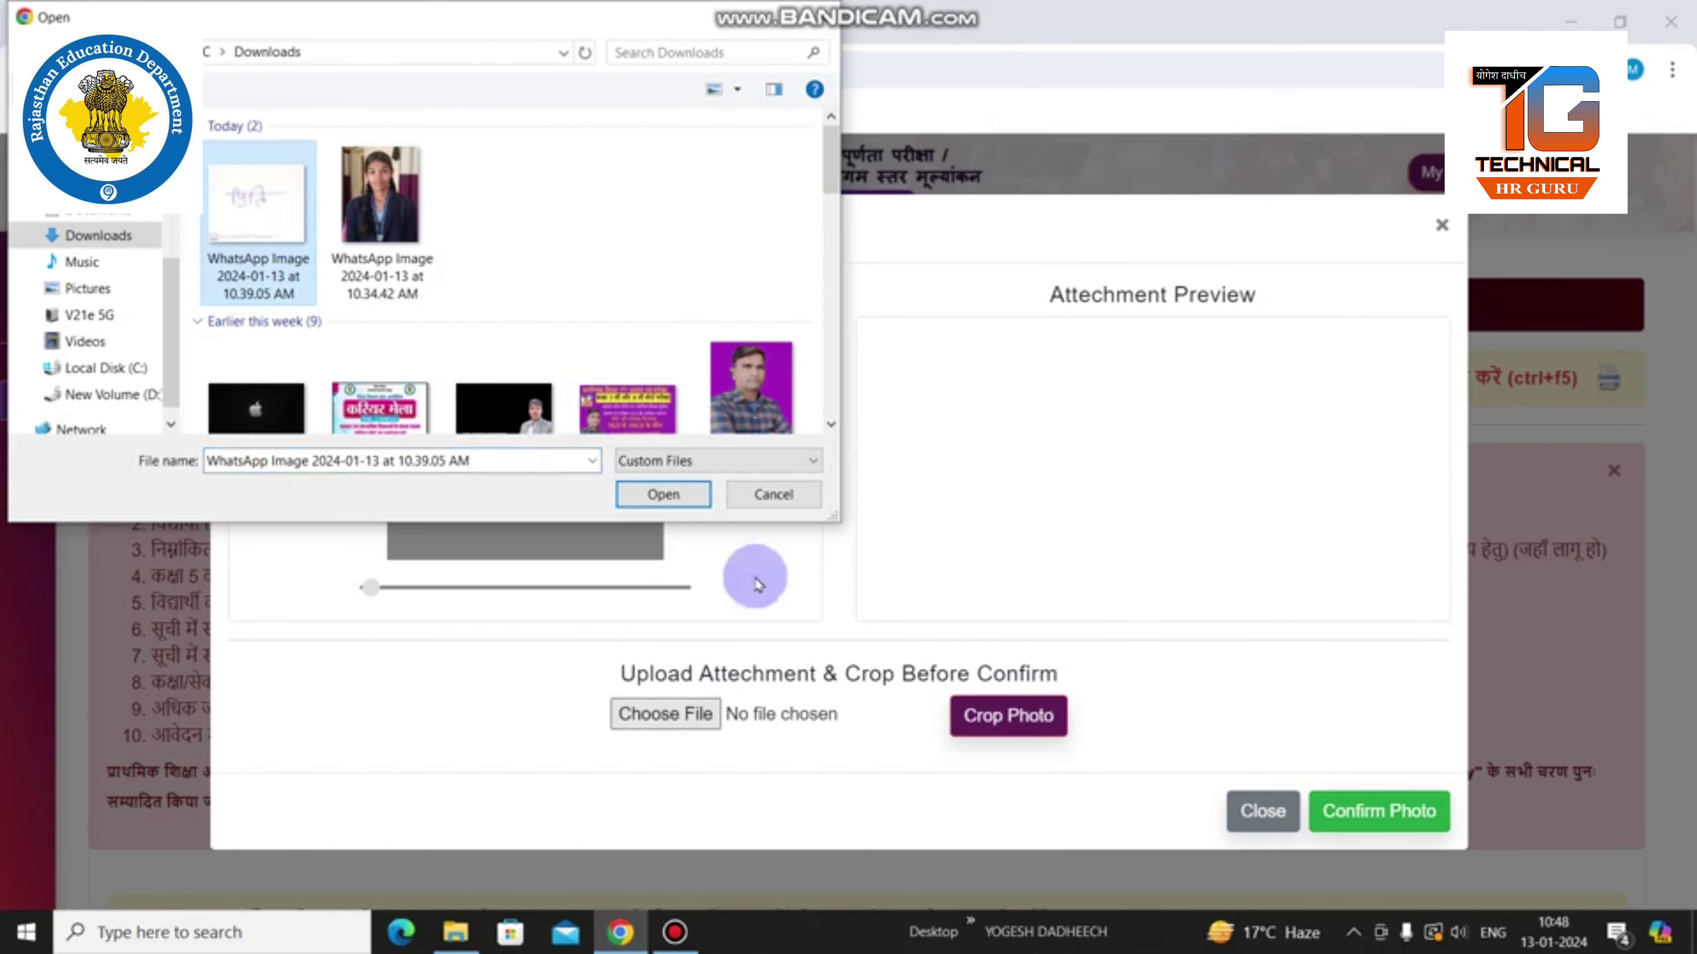
left_click(681, 496)
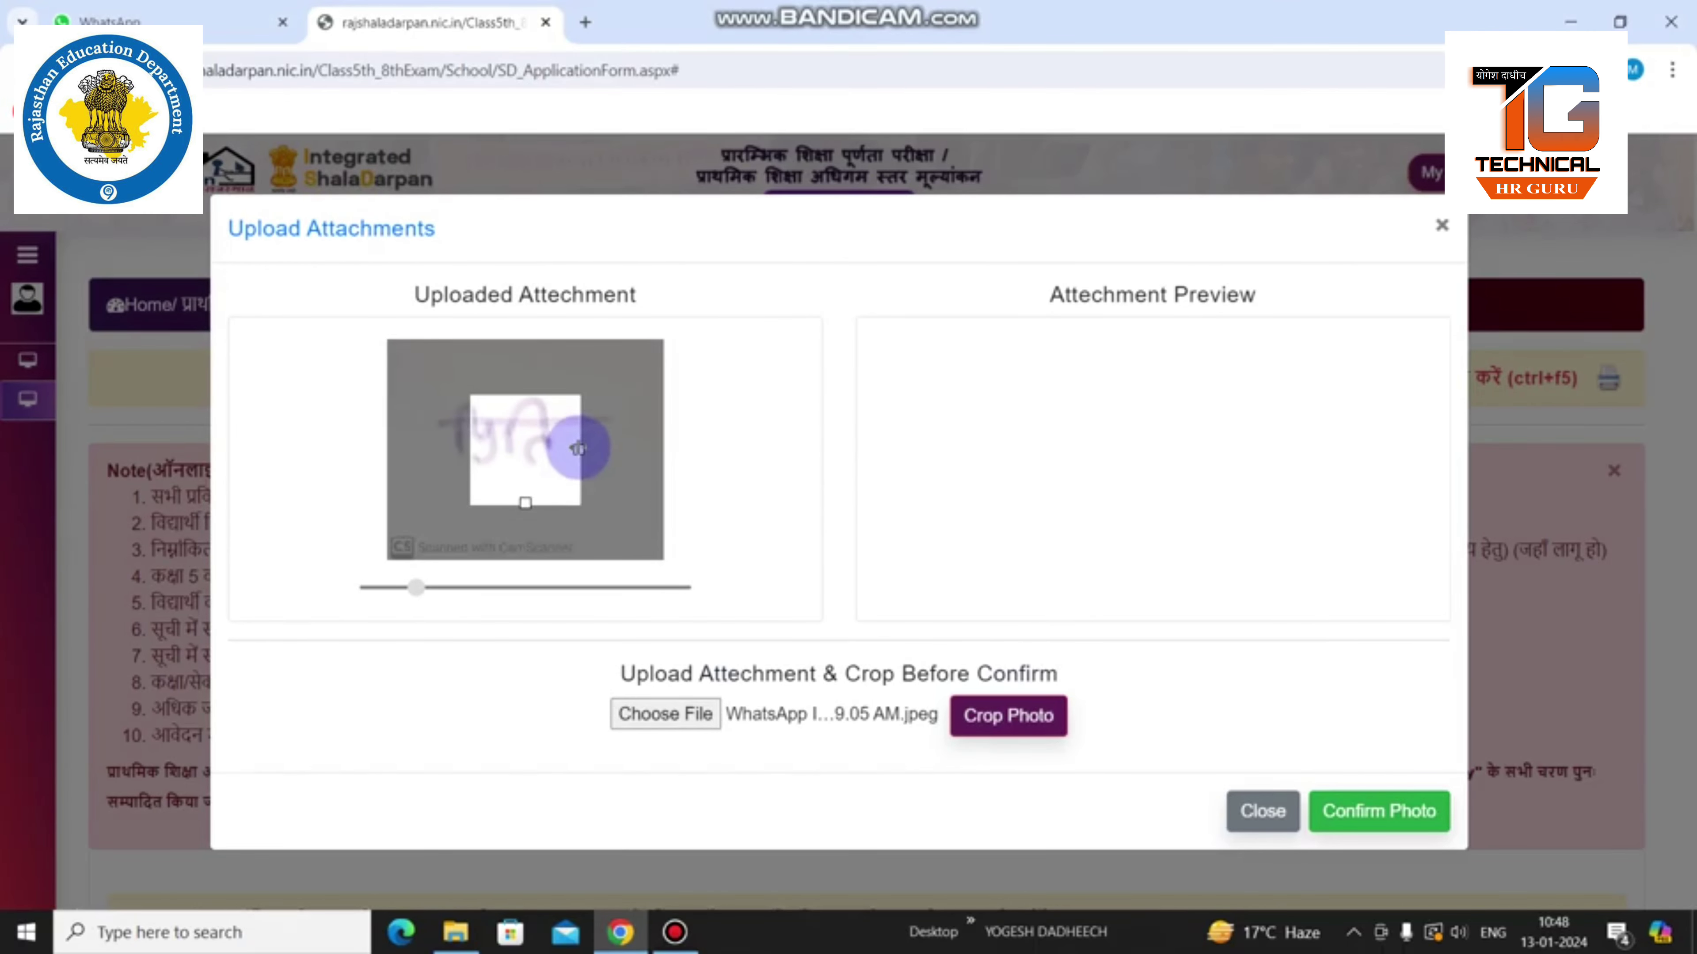
Fit the crop frame closely around the handwritten signature, then crop and confirm it as the examinee's signature
left_click_drag(578, 448, 748, 445)
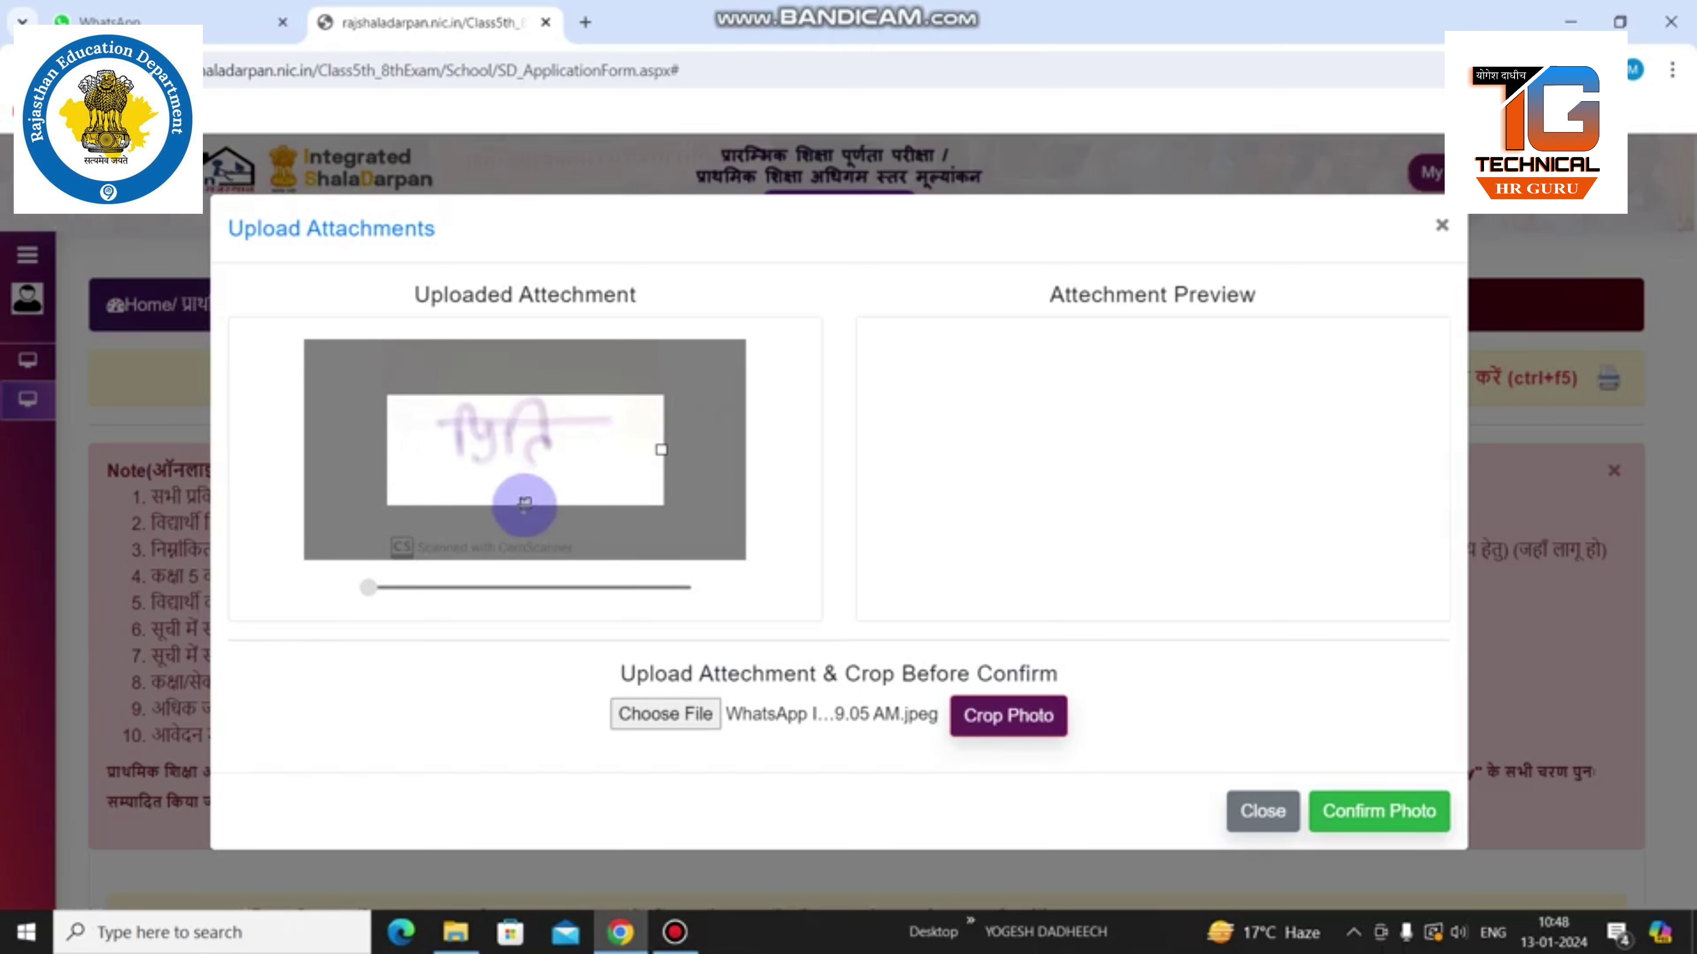
left_click_drag(525, 502, 525, 476)
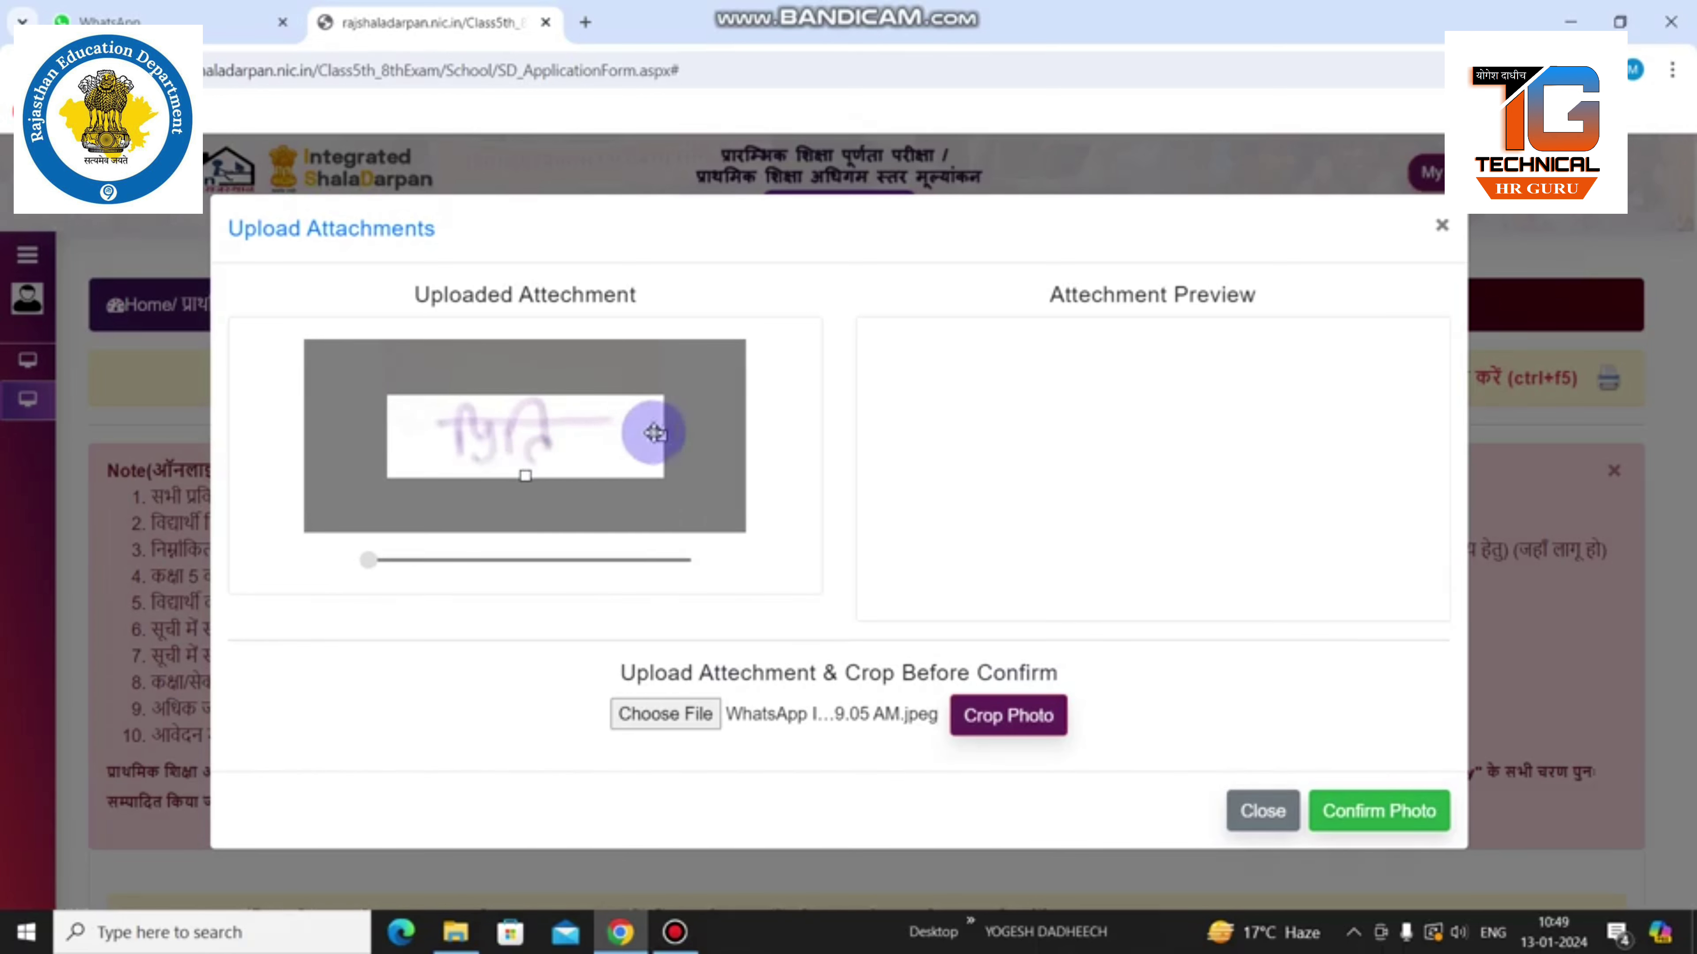
left_click_drag(661, 436, 628, 436)
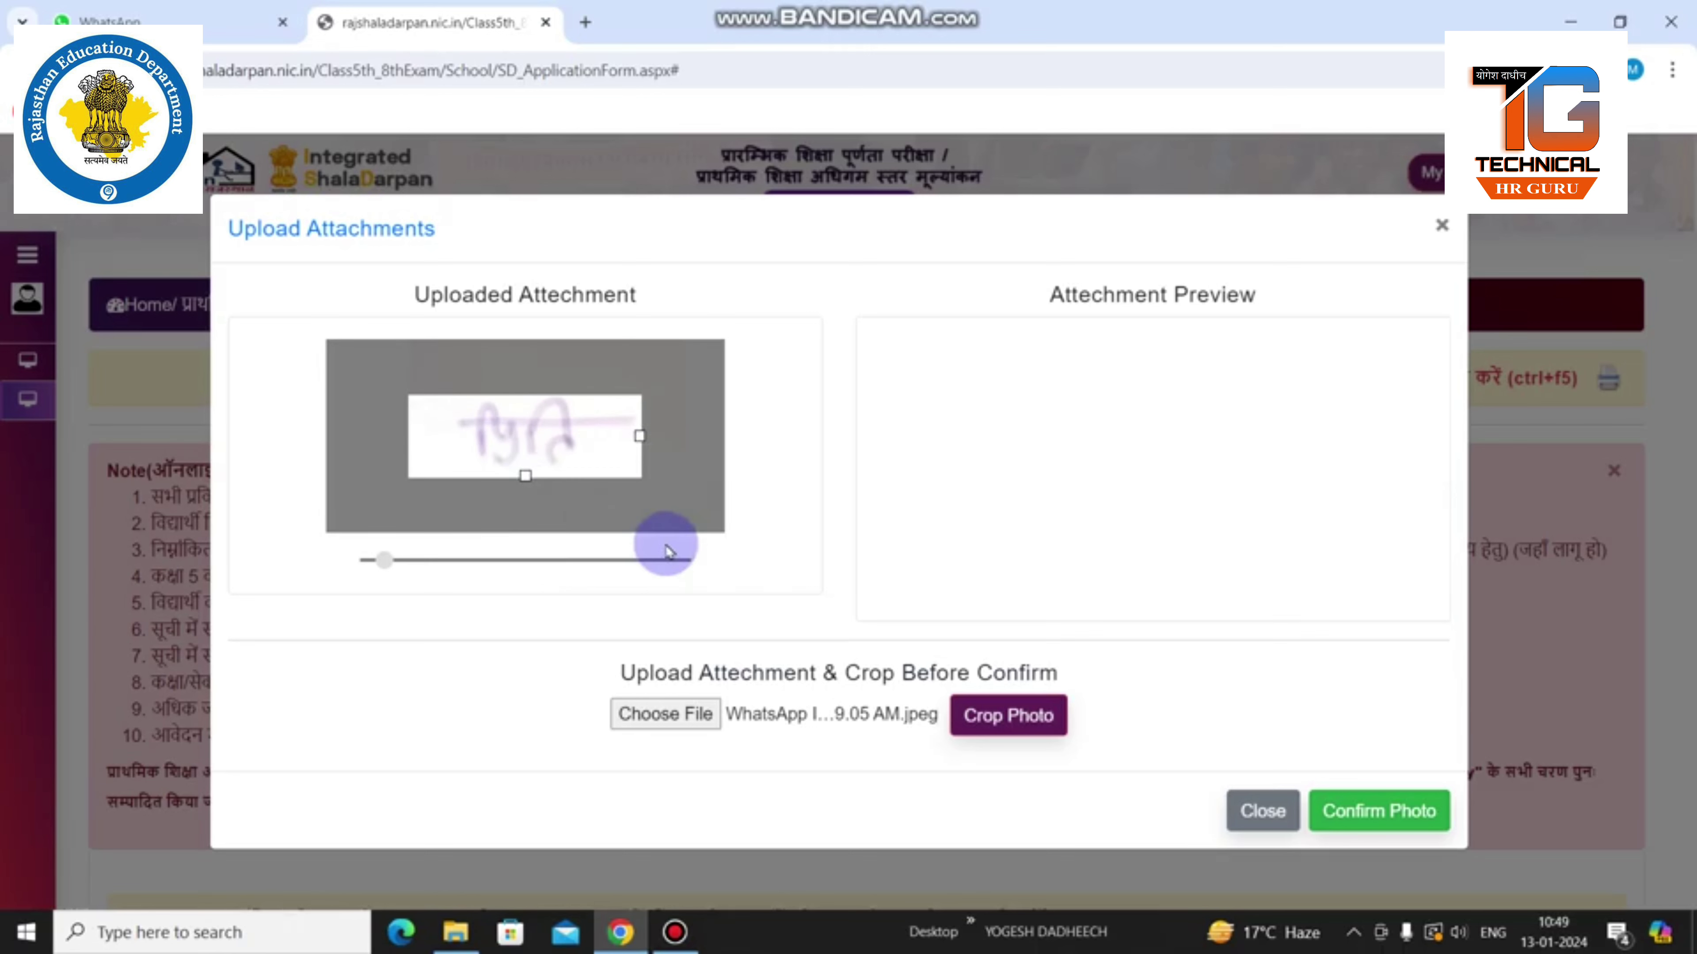
left_click(1018, 718)
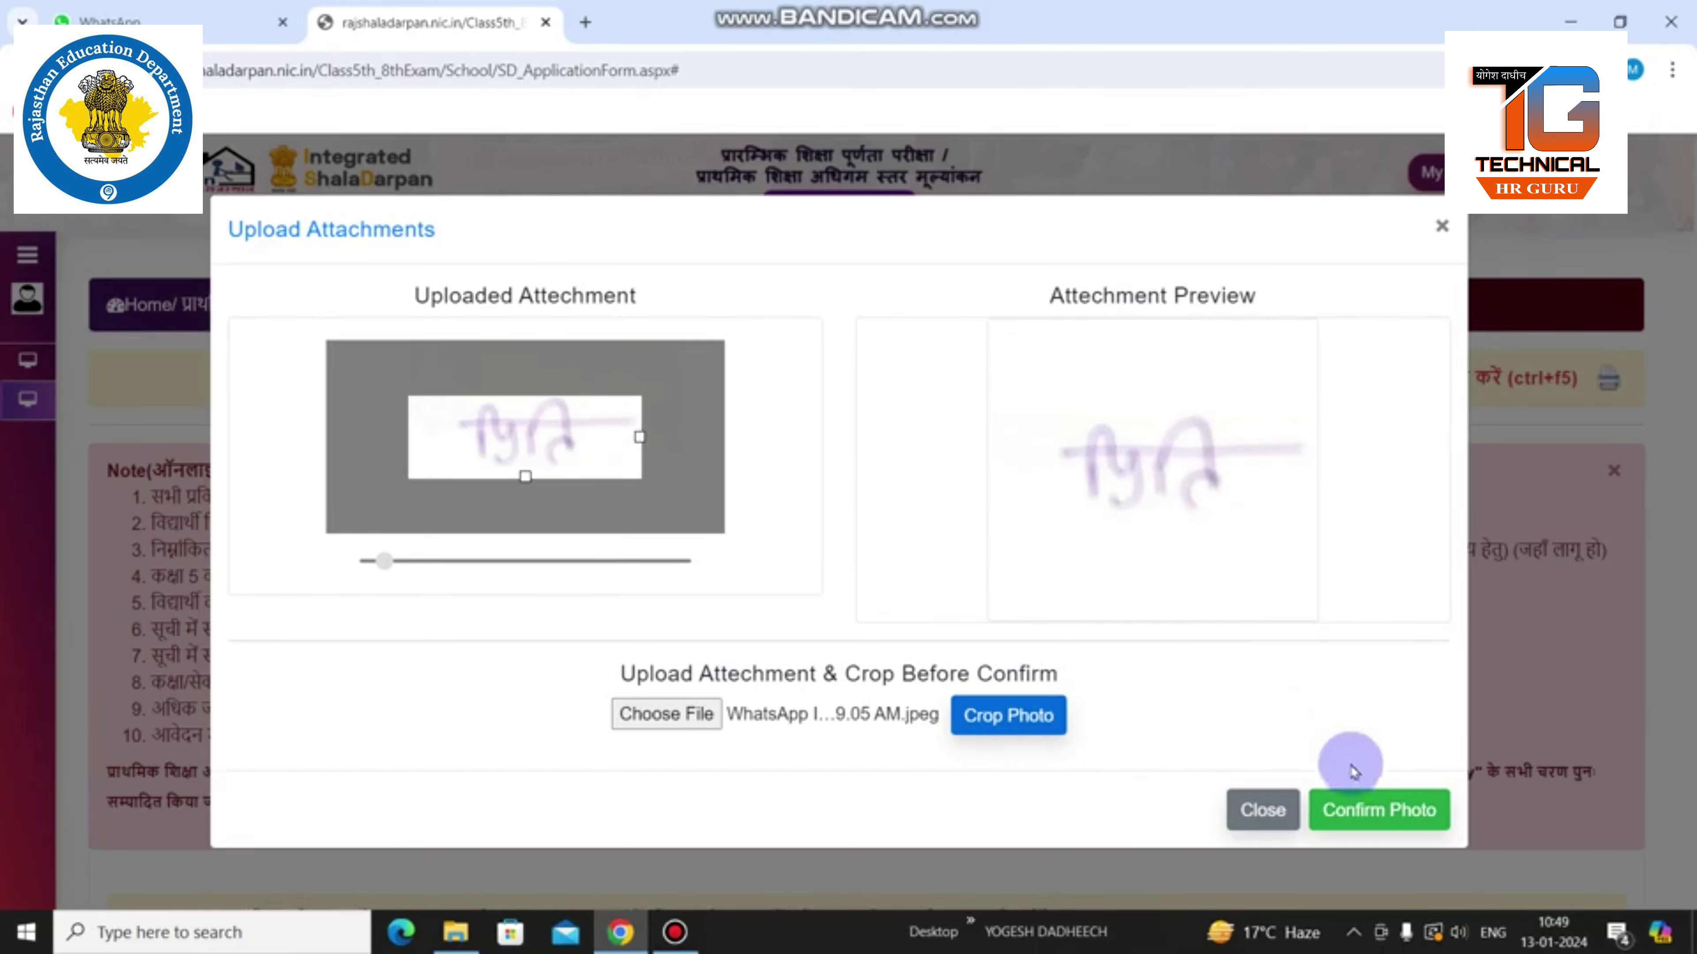
left_click(1362, 811)
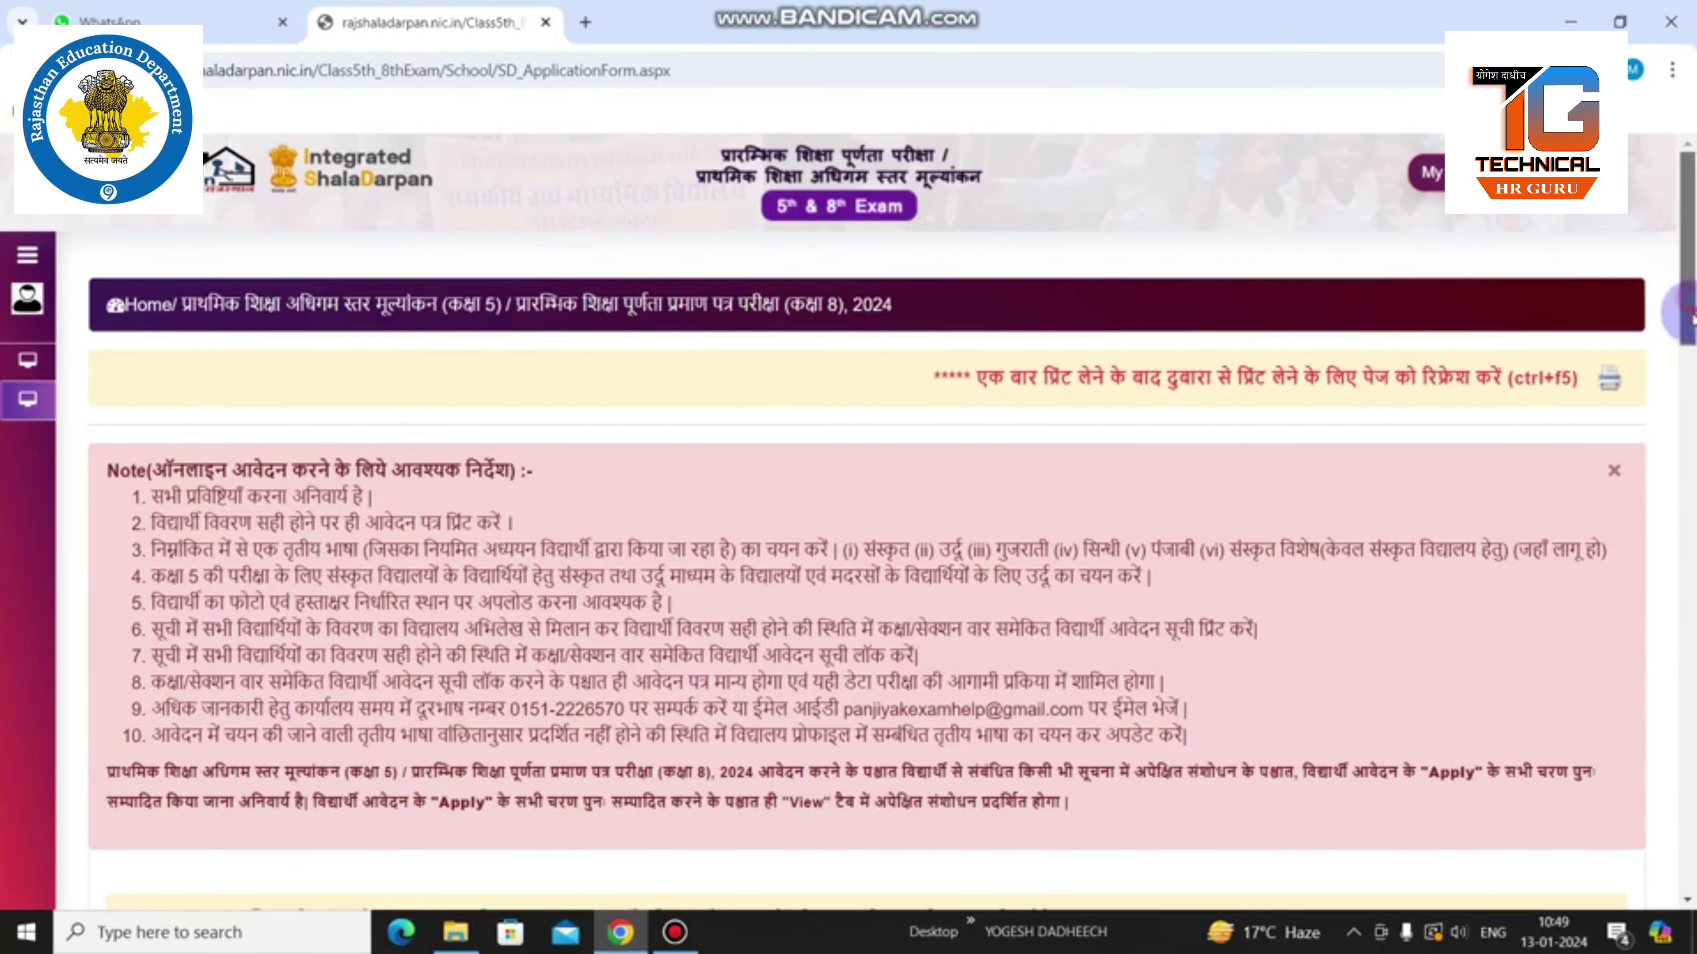
Return to the student list, review the third student's completed application form down to its end, and close it
left_click_drag(1683, 298, 1685, 832)
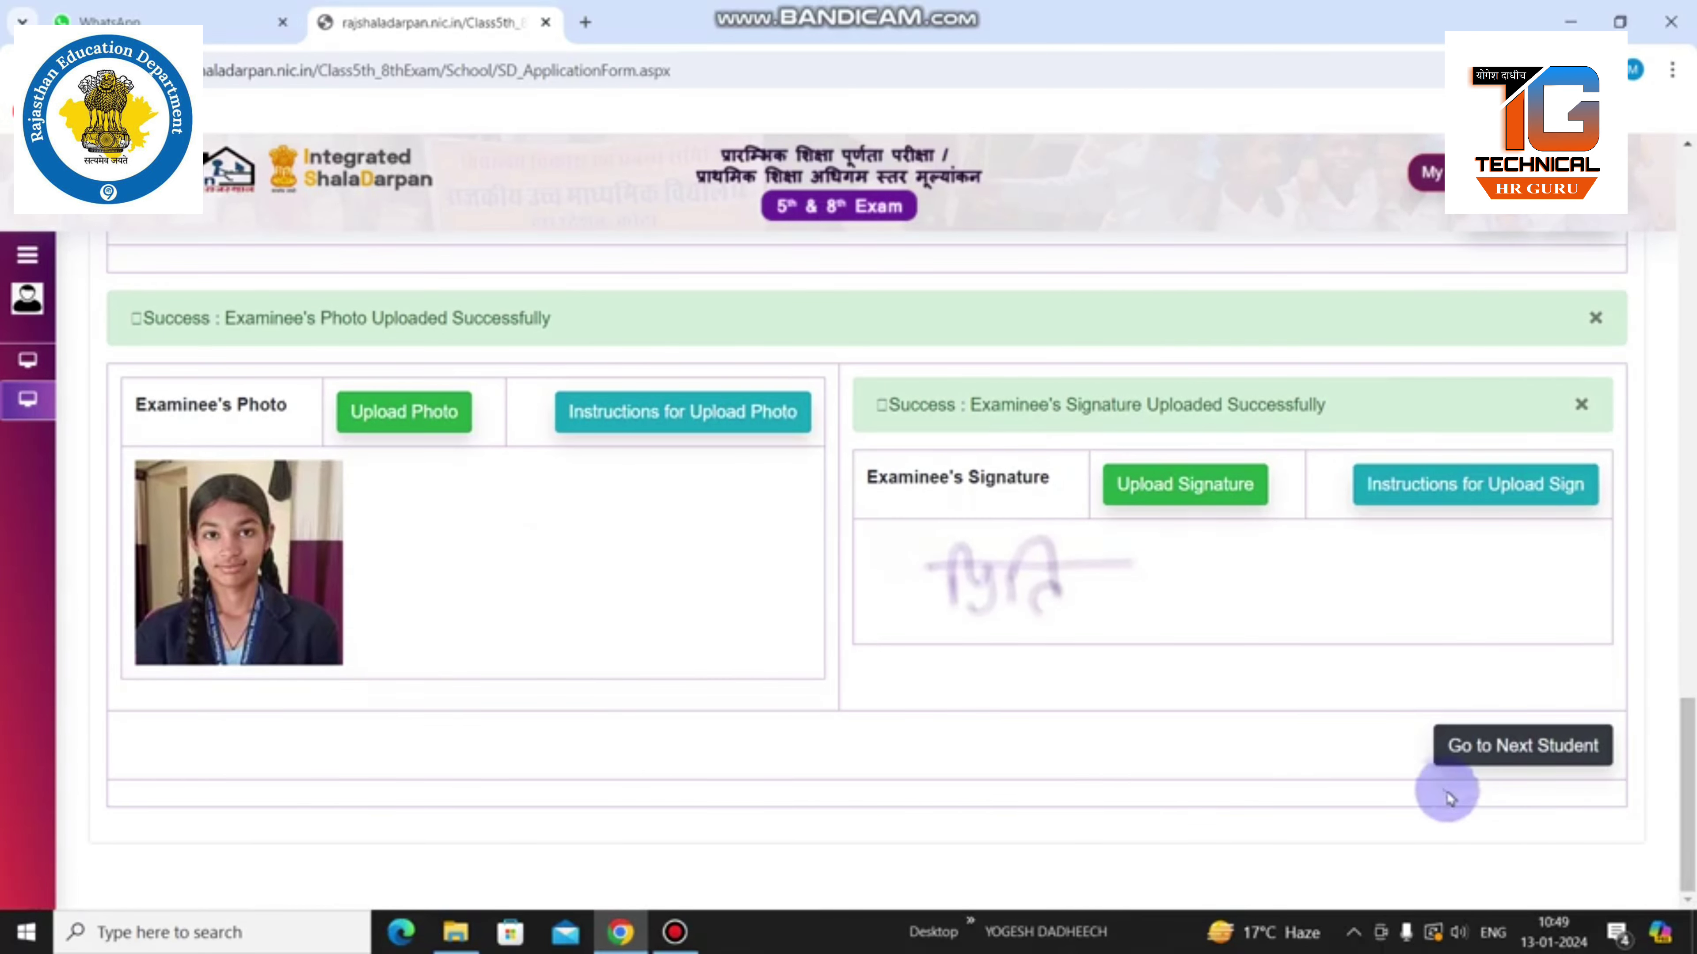
left_click(1507, 759)
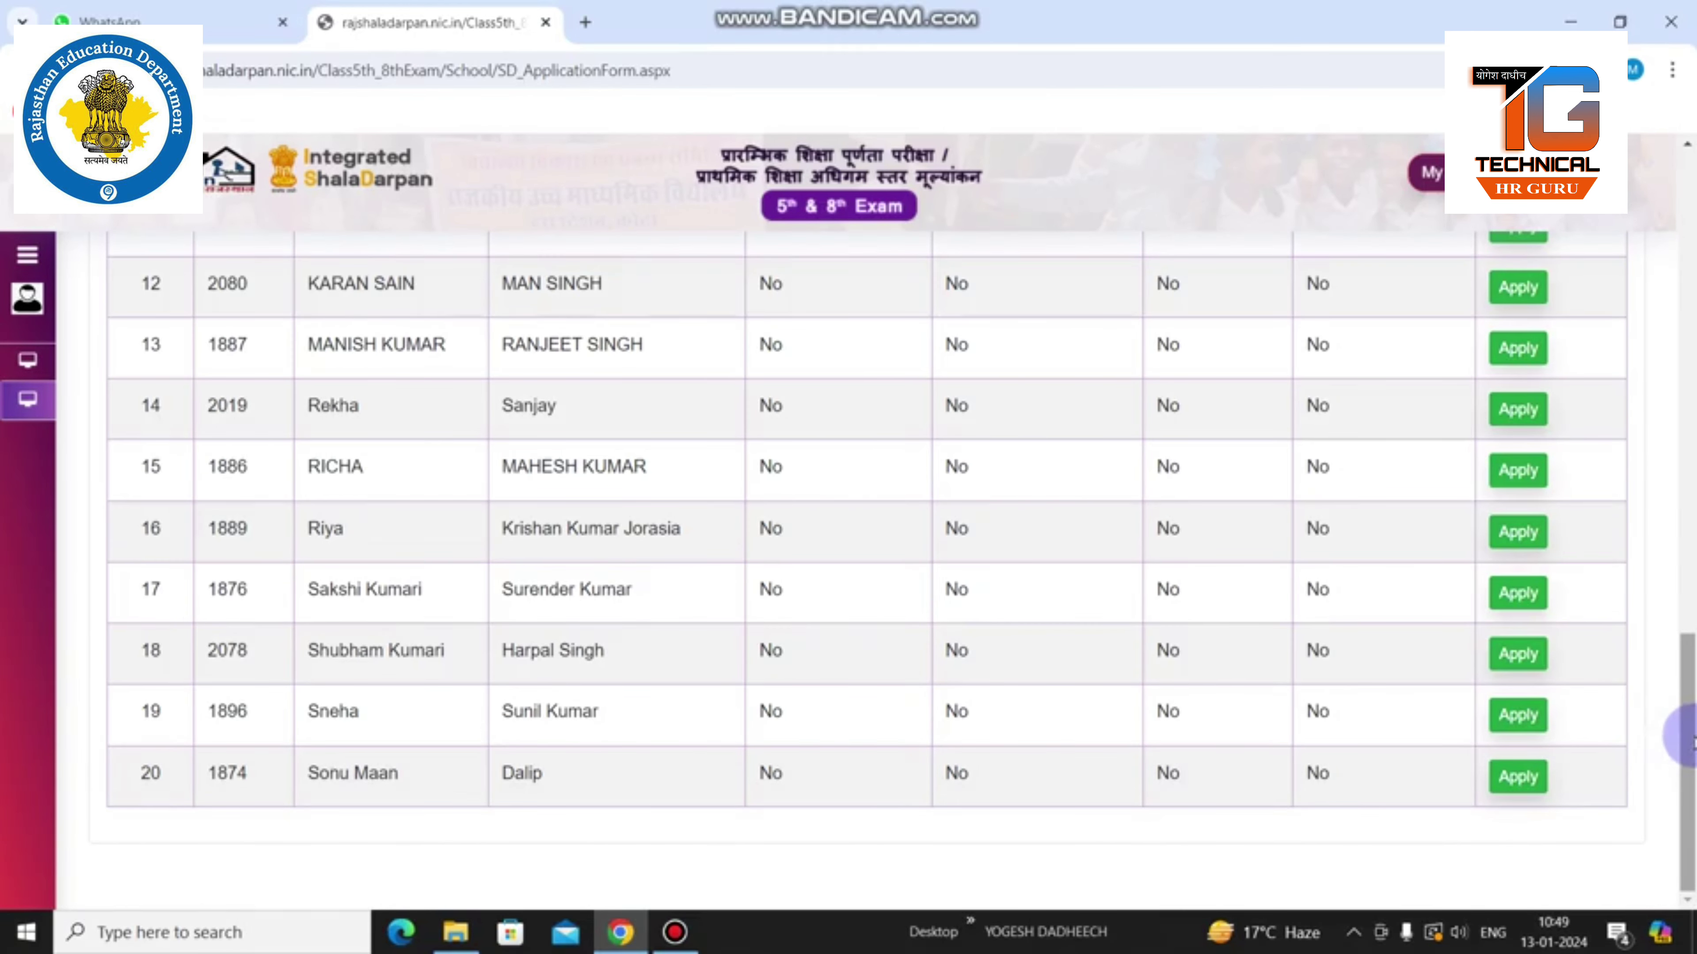
left_click_drag(1687, 735, 1687, 486)
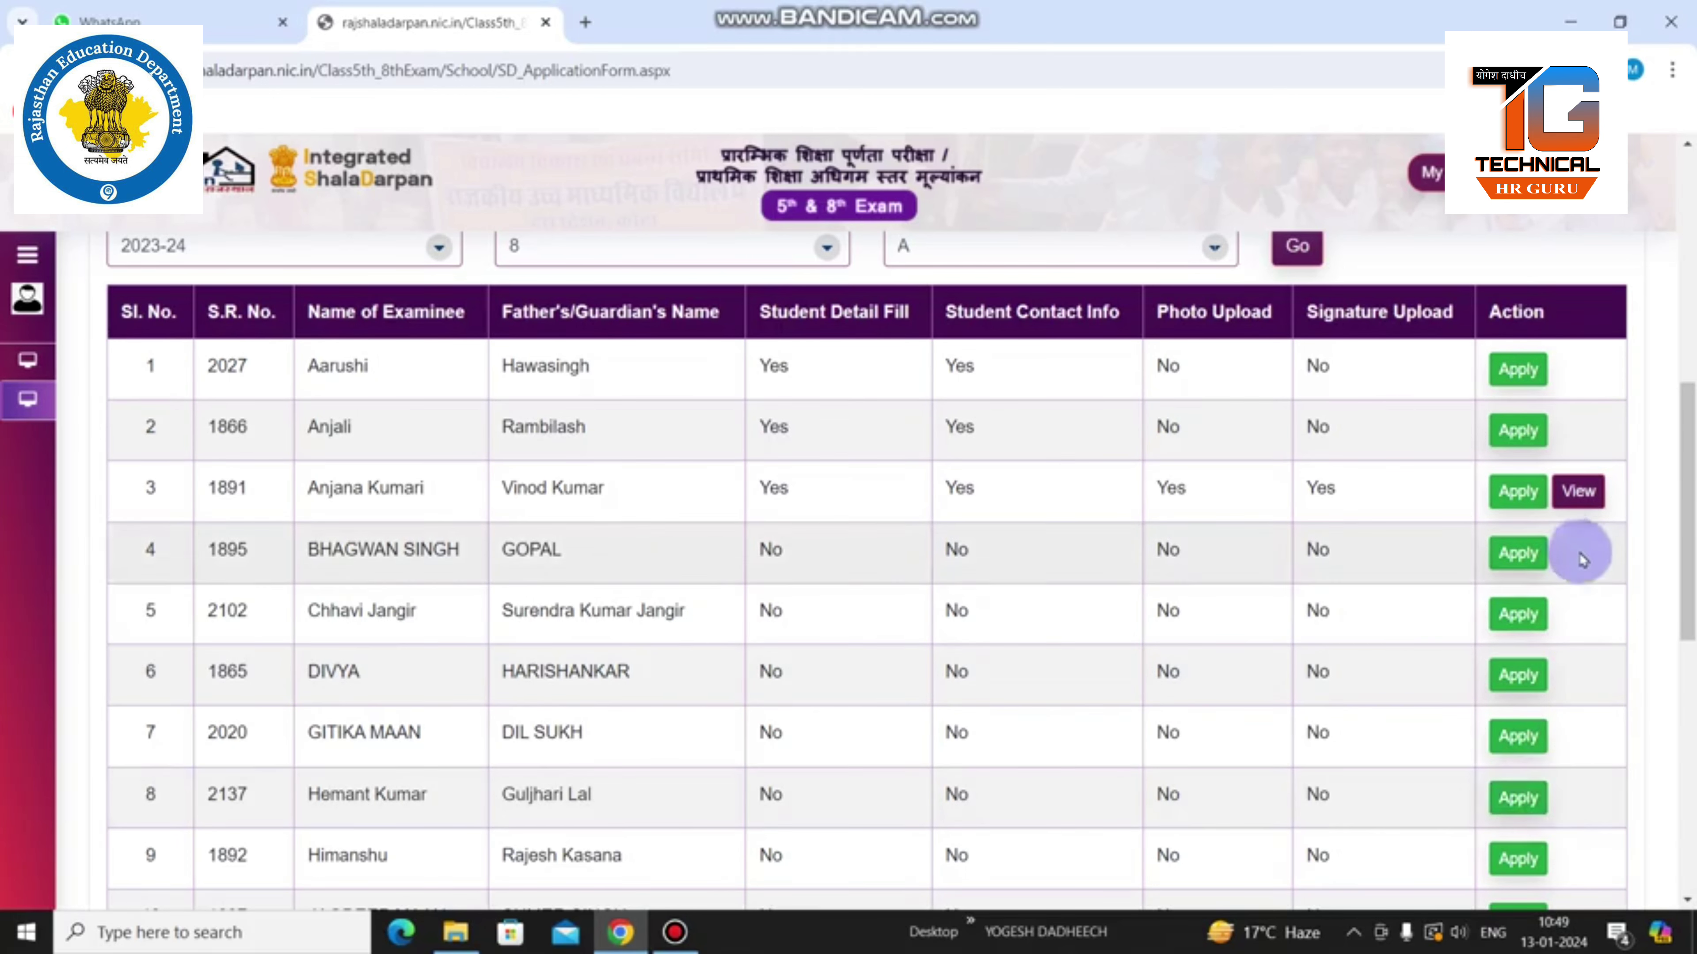
left_click(1578, 494)
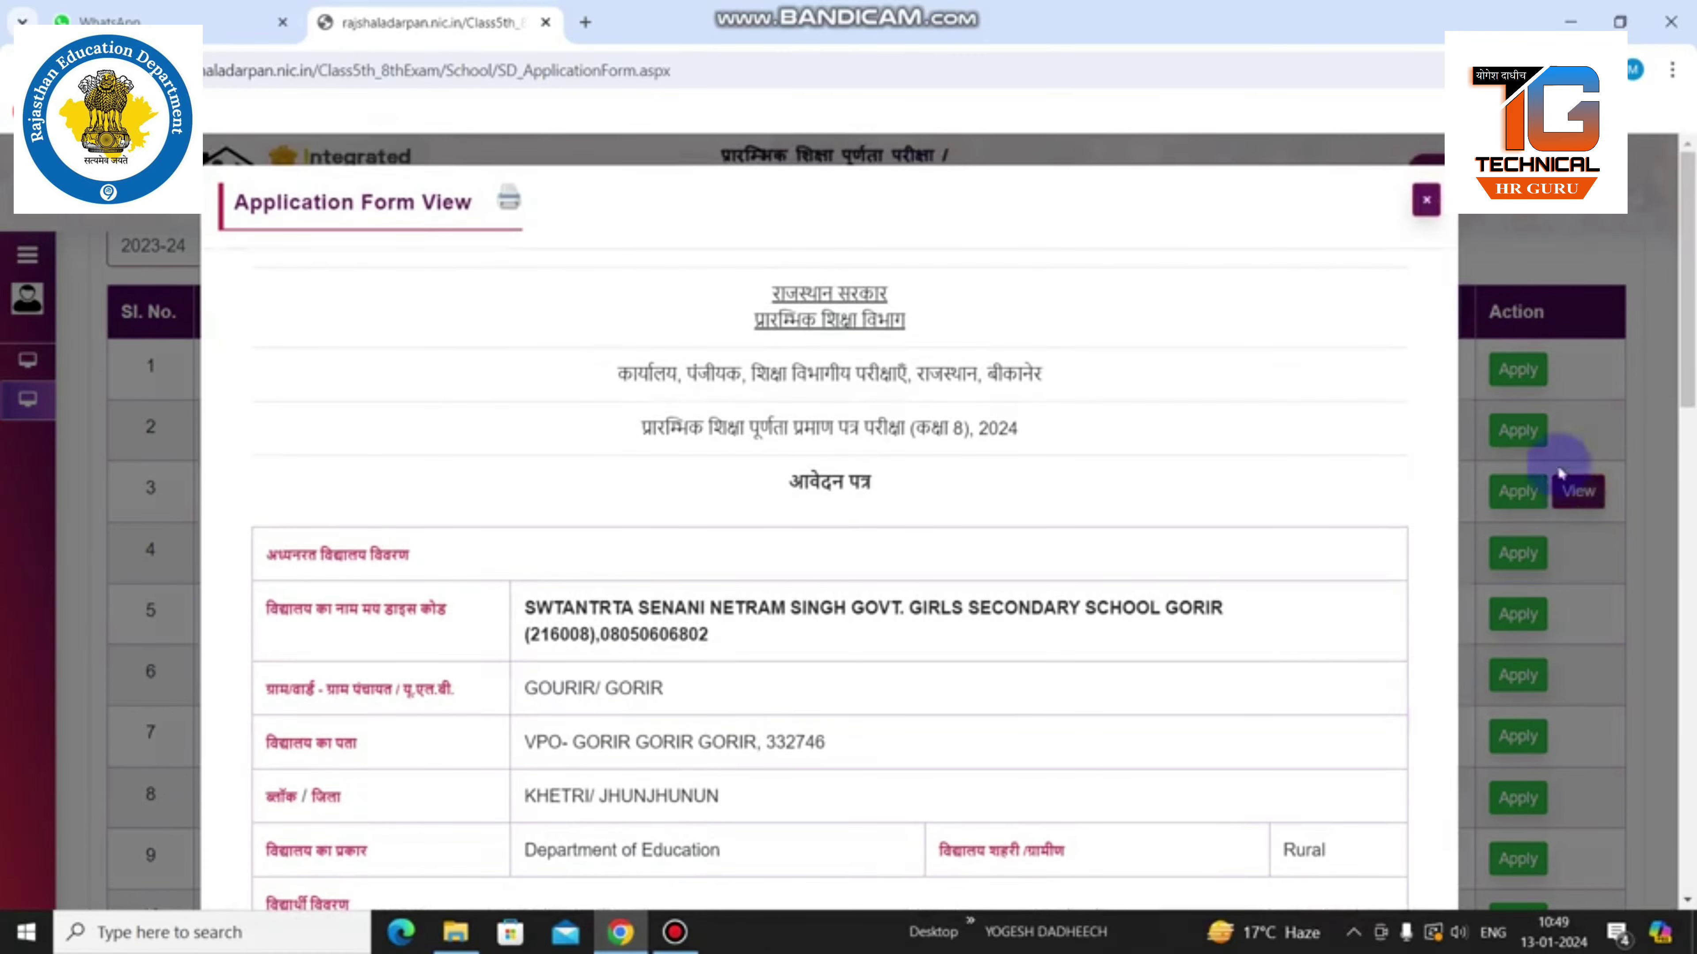
left_click_drag(1671, 384, 1680, 896)
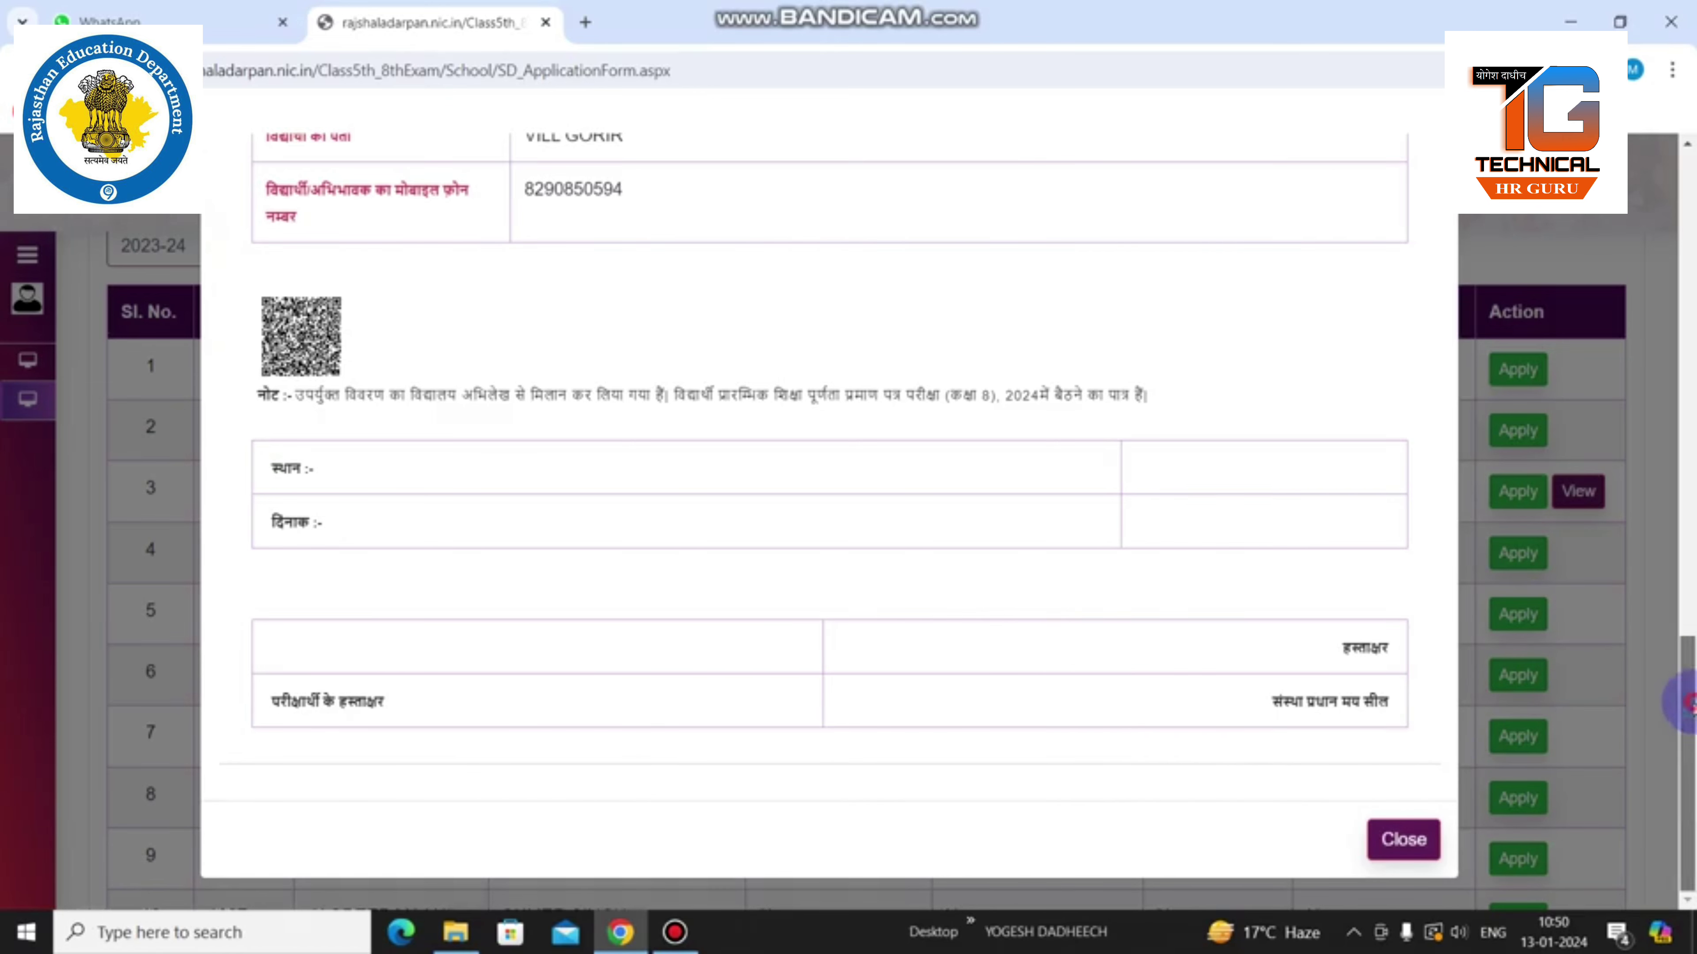
mouse_move(1683, 701)
left_mouse_down()
mouse_move(1689, 301)
mouse_move(1680, 720)
left_mouse_up()
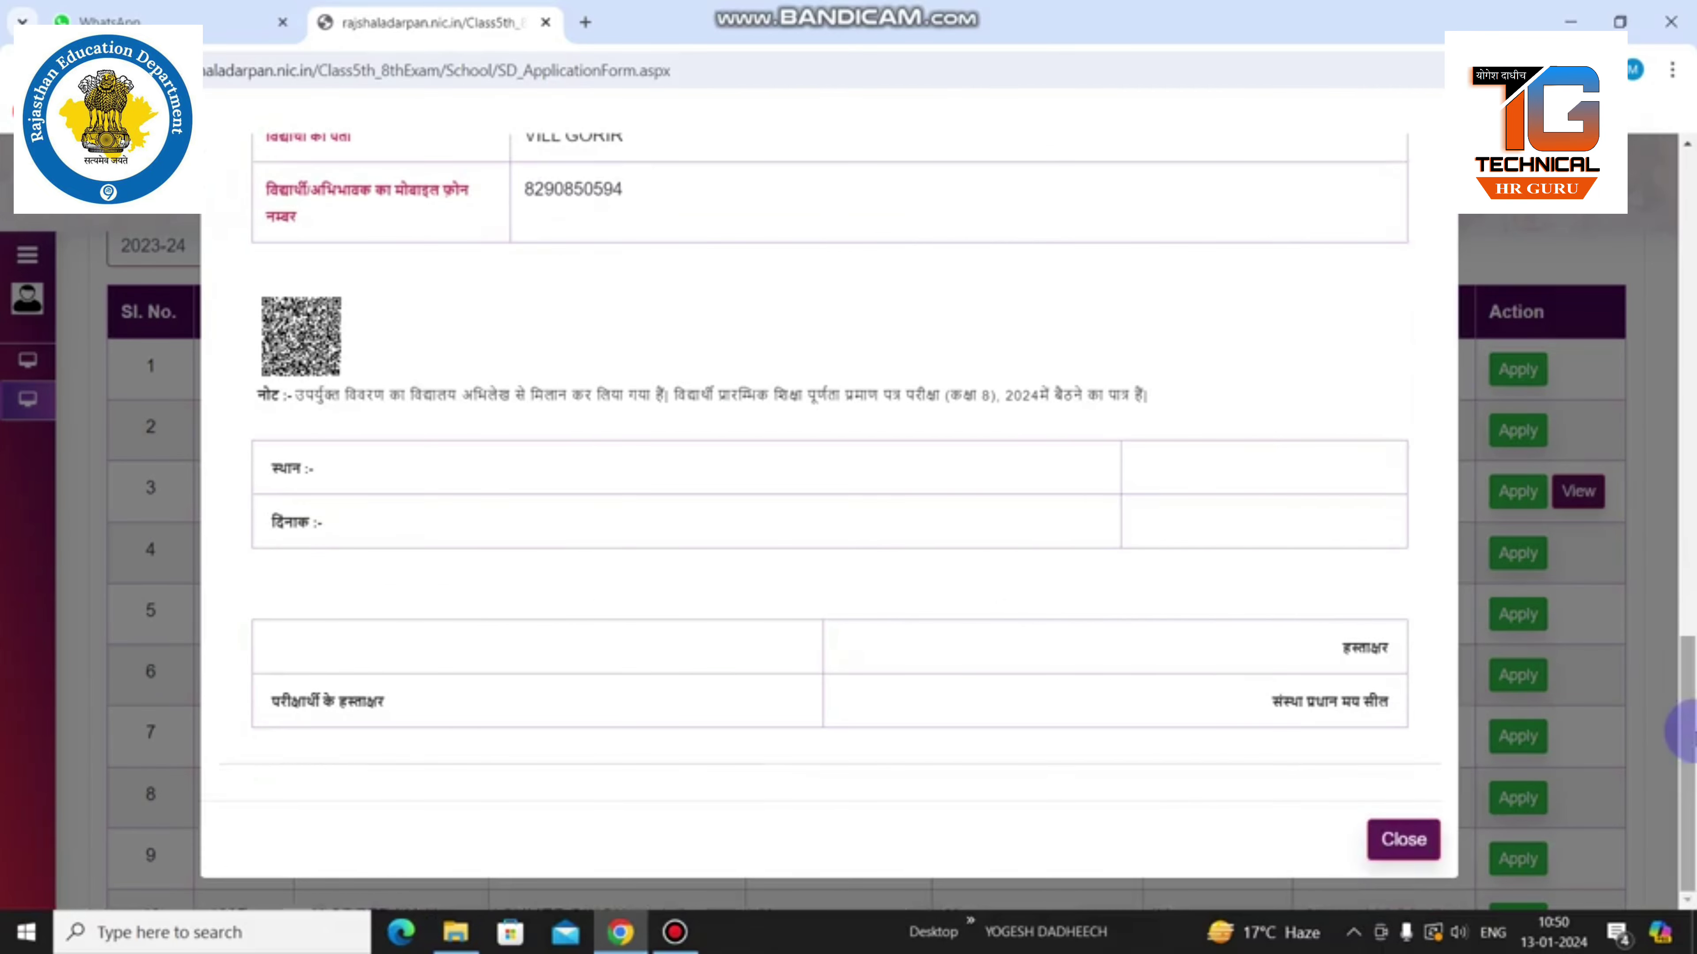
left_click(1403, 838)
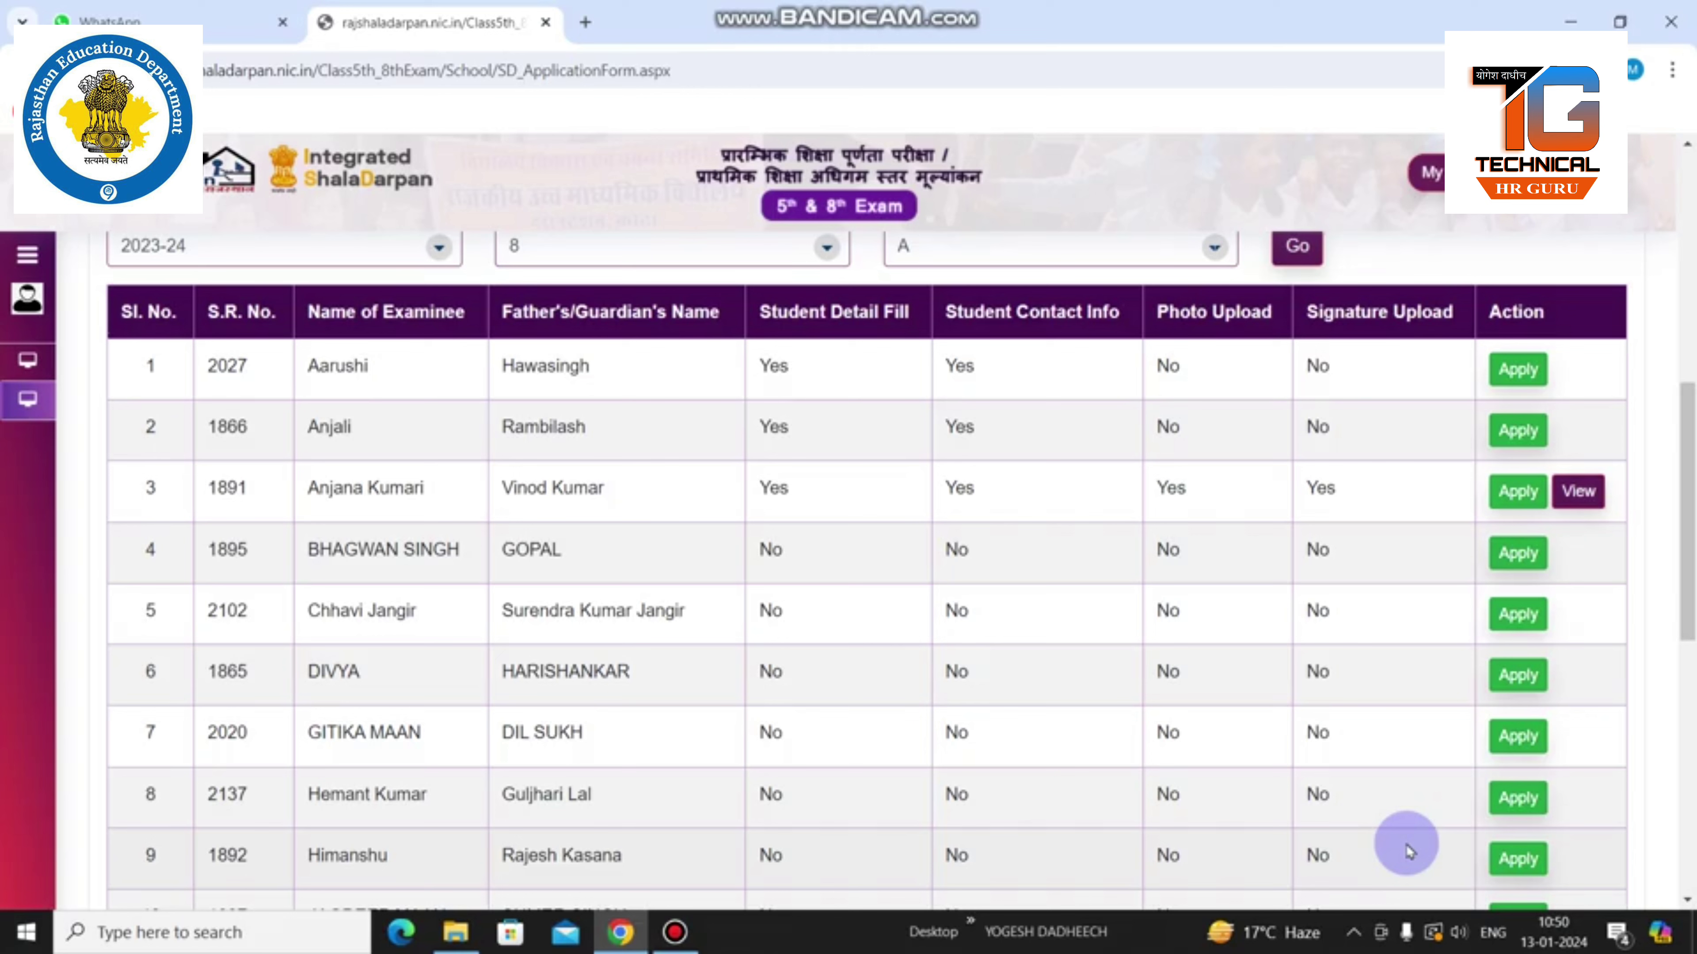
mouse_move(697, 945)
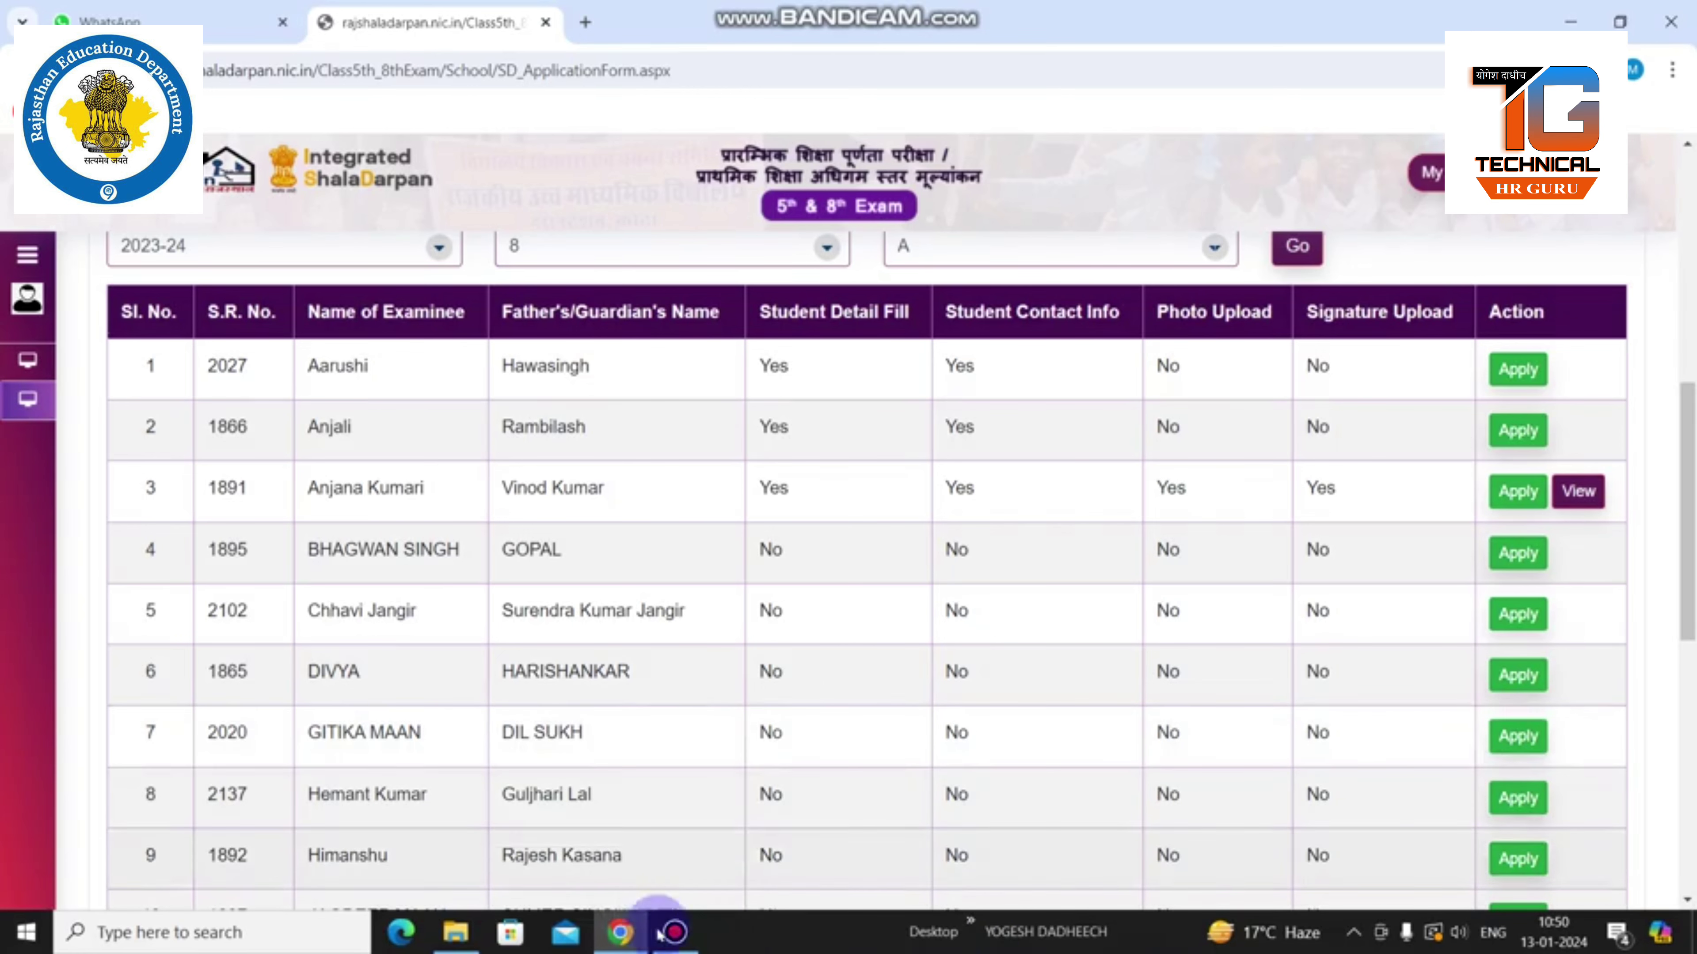
left_click(695, 927)
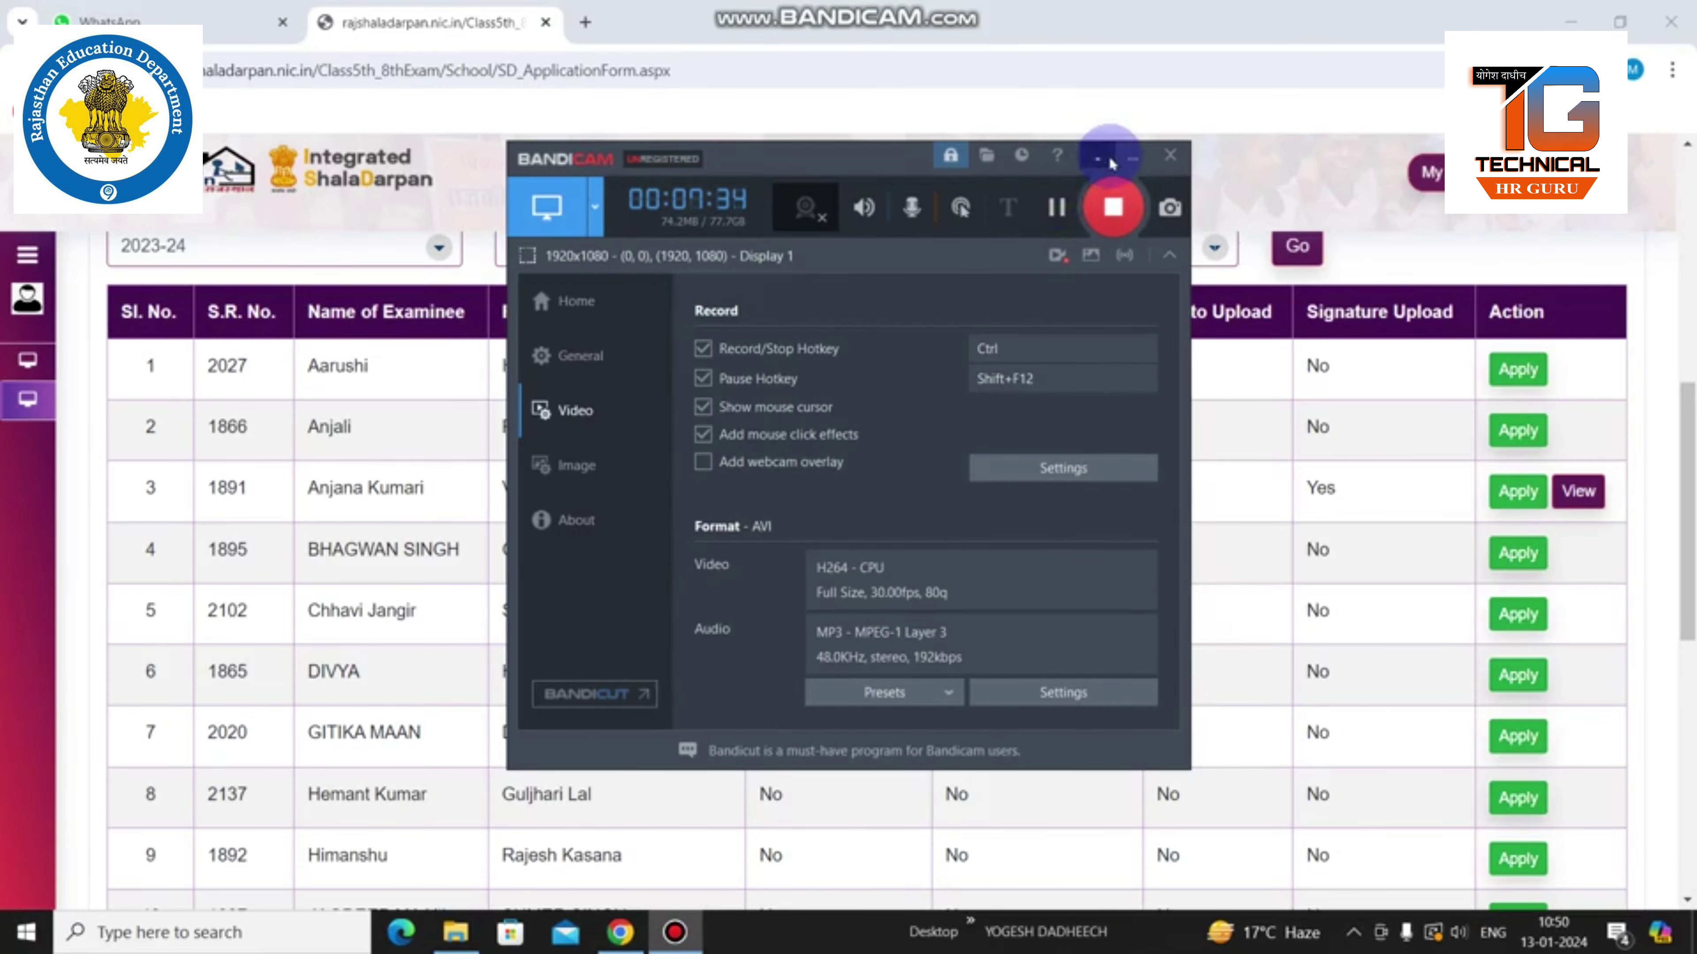
left_click(1134, 161)
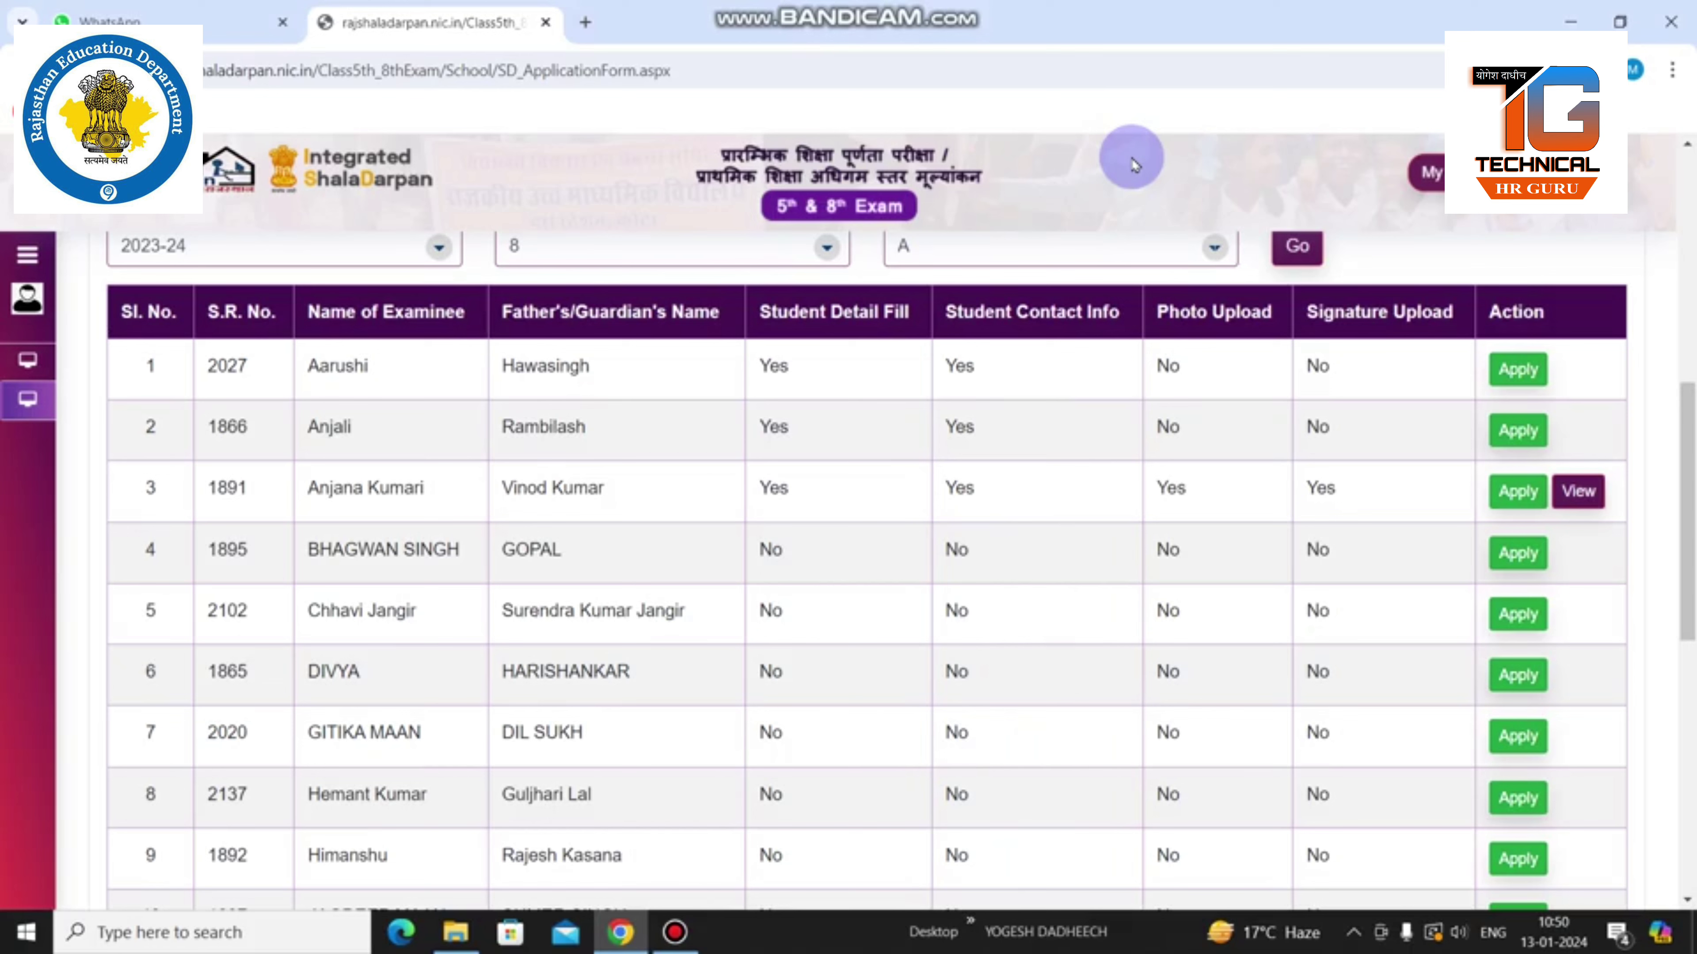
Open the Class 5/Class 8 exam 2024 application status page and display the status for session 2023-24, class 8, section A
mouse_move(30, 400)
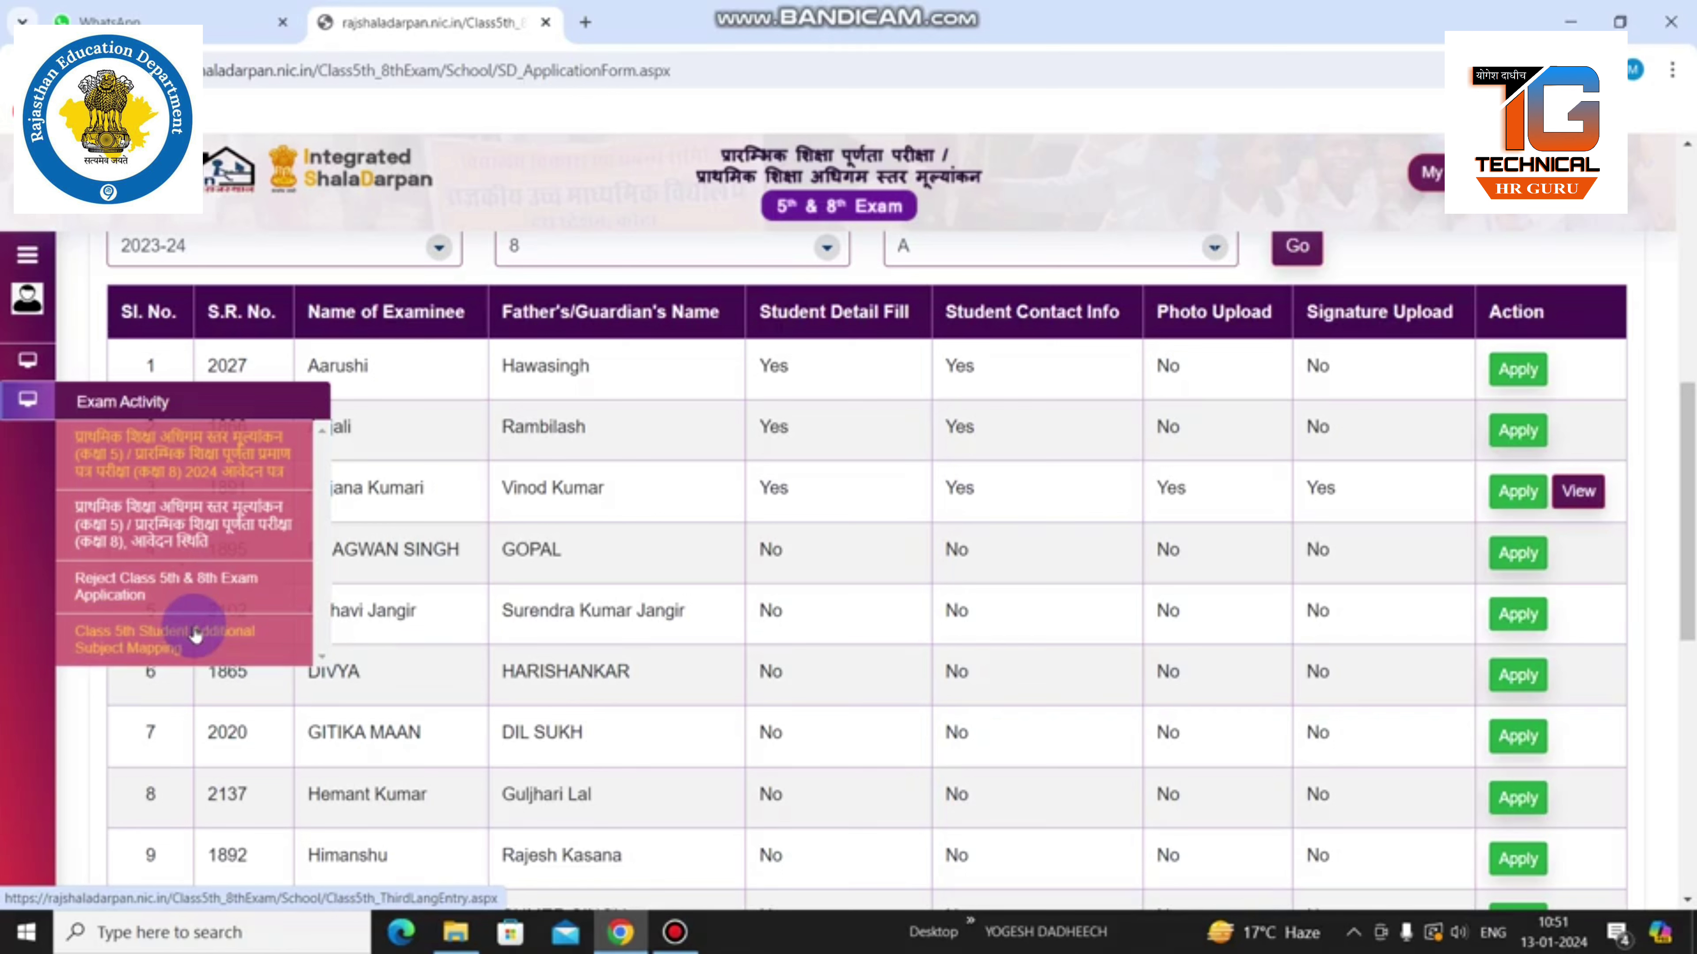
left_click(220, 538)
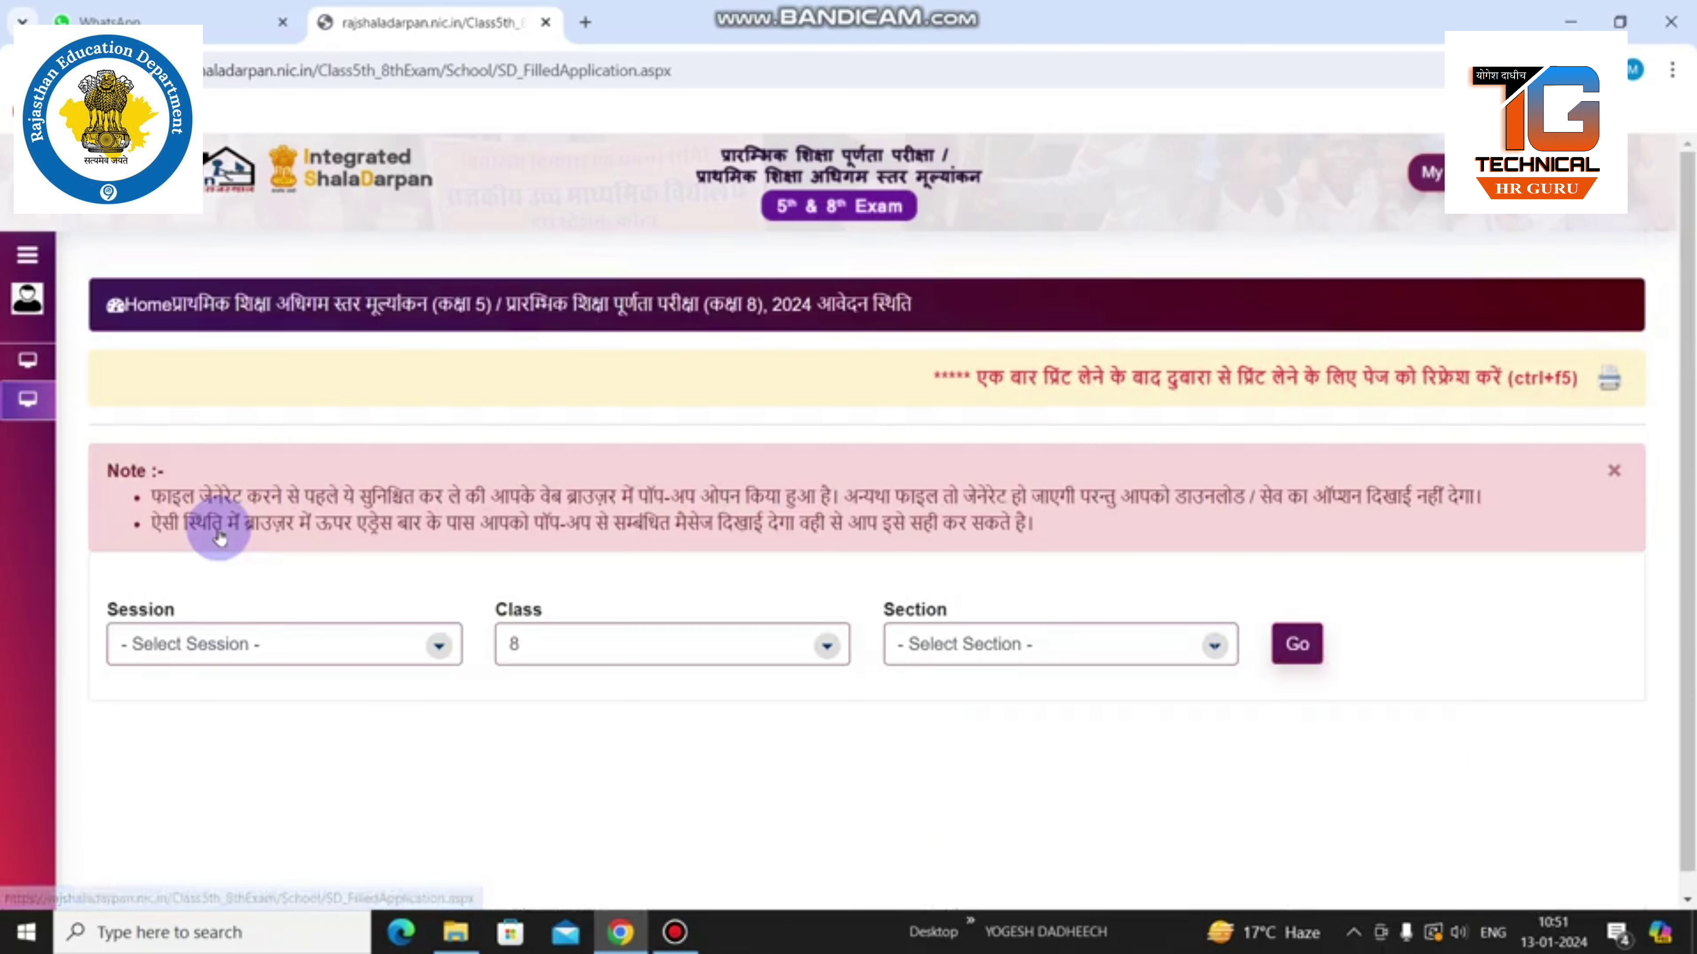
left_click(262, 640)
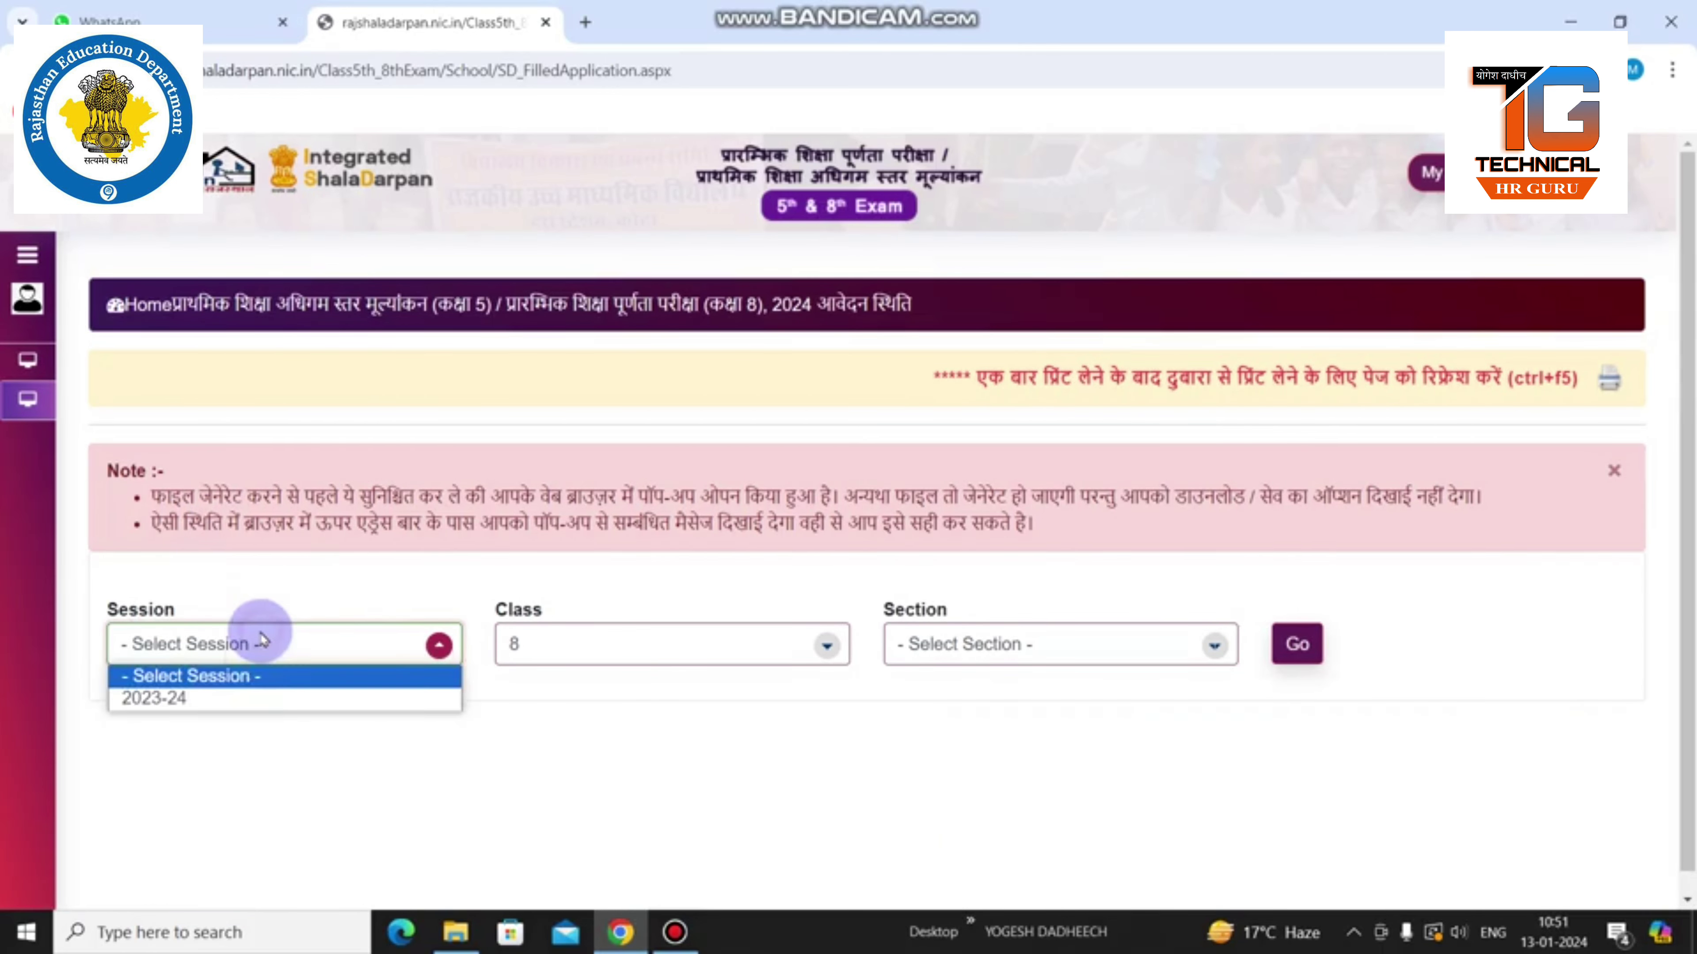
left_click(259, 699)
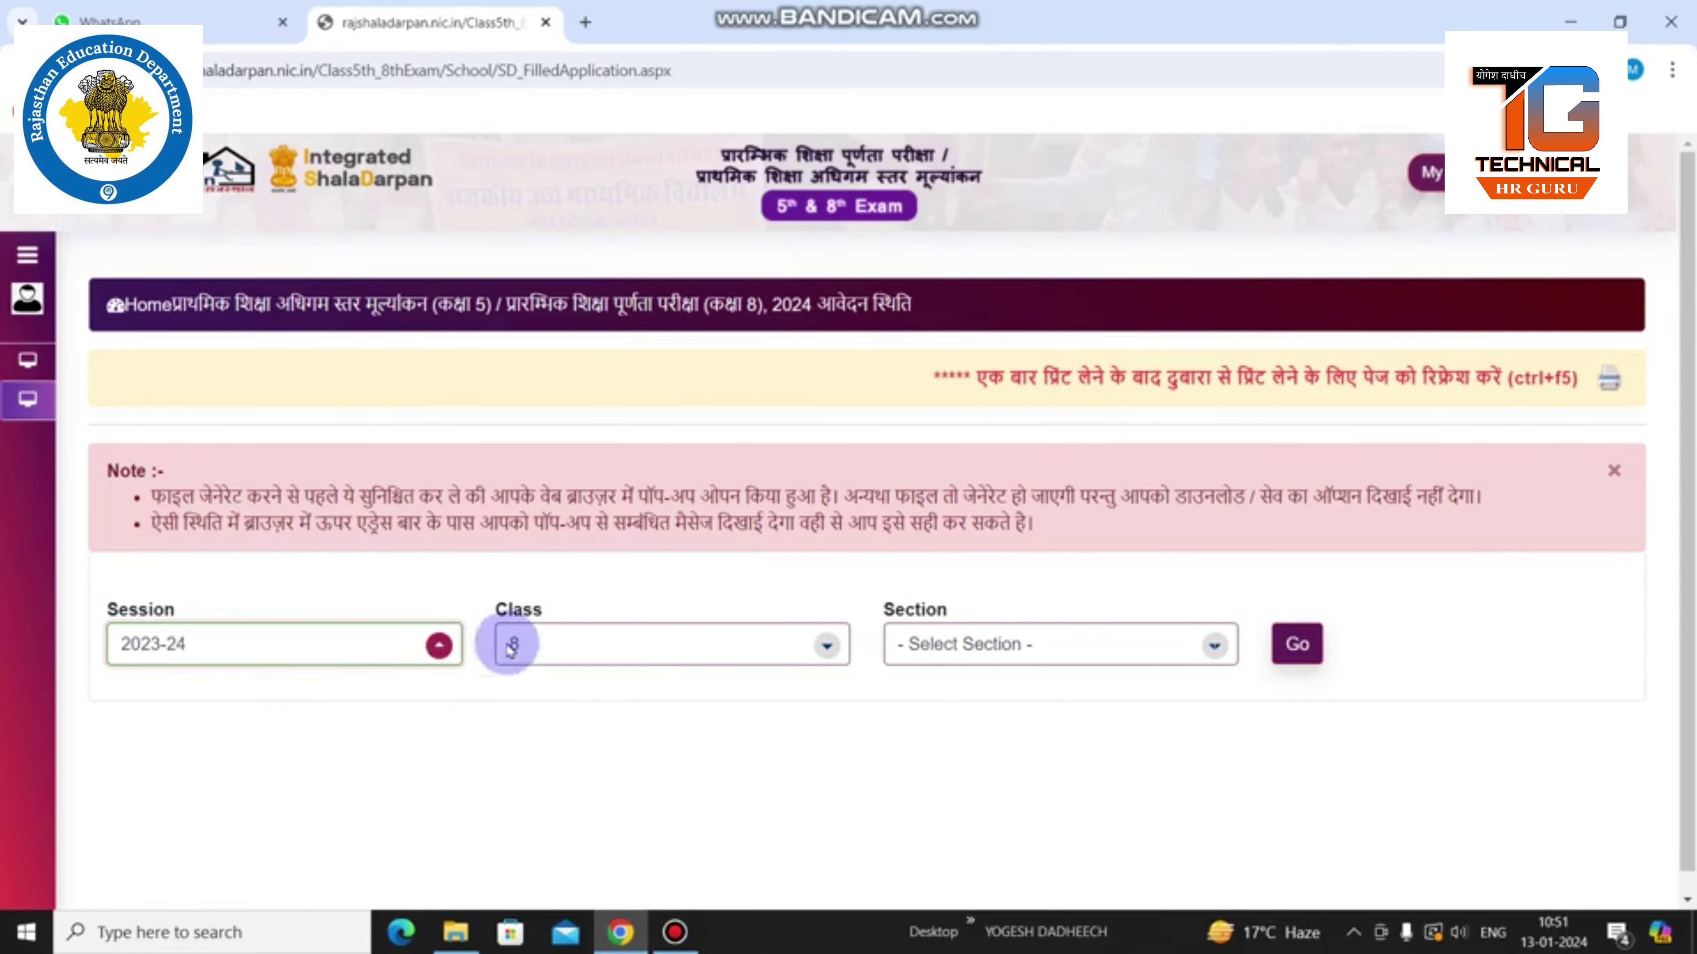
left_click(992, 645)
left_click(995, 699)
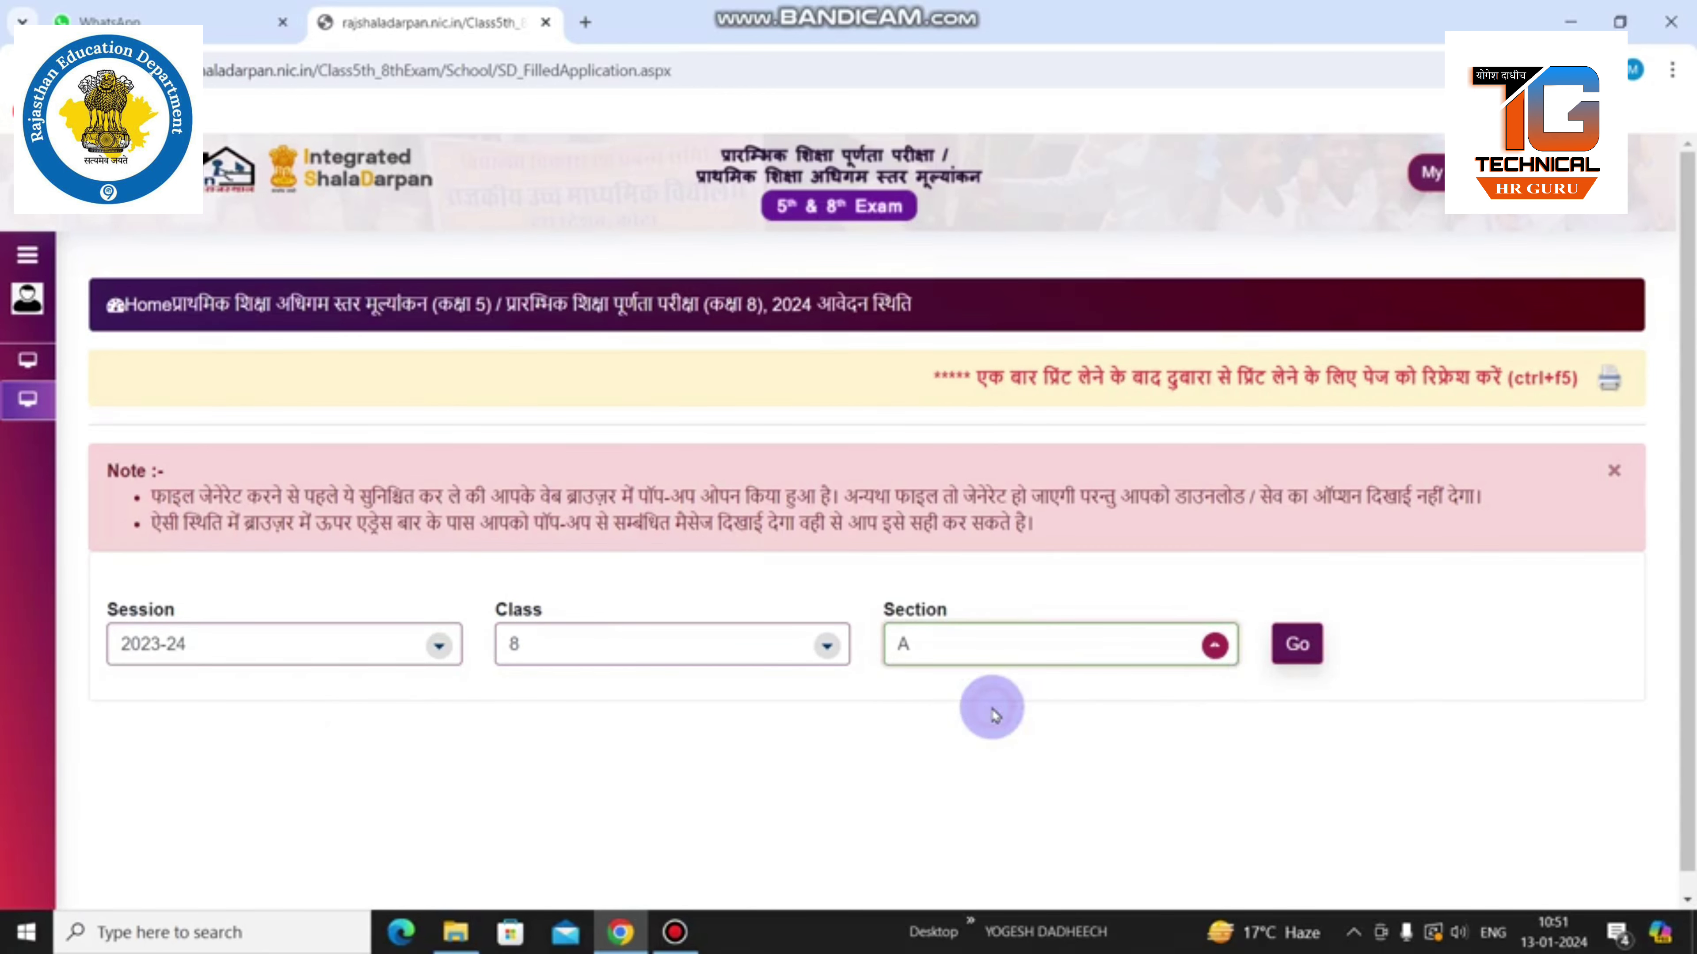
left_click(1302, 643)
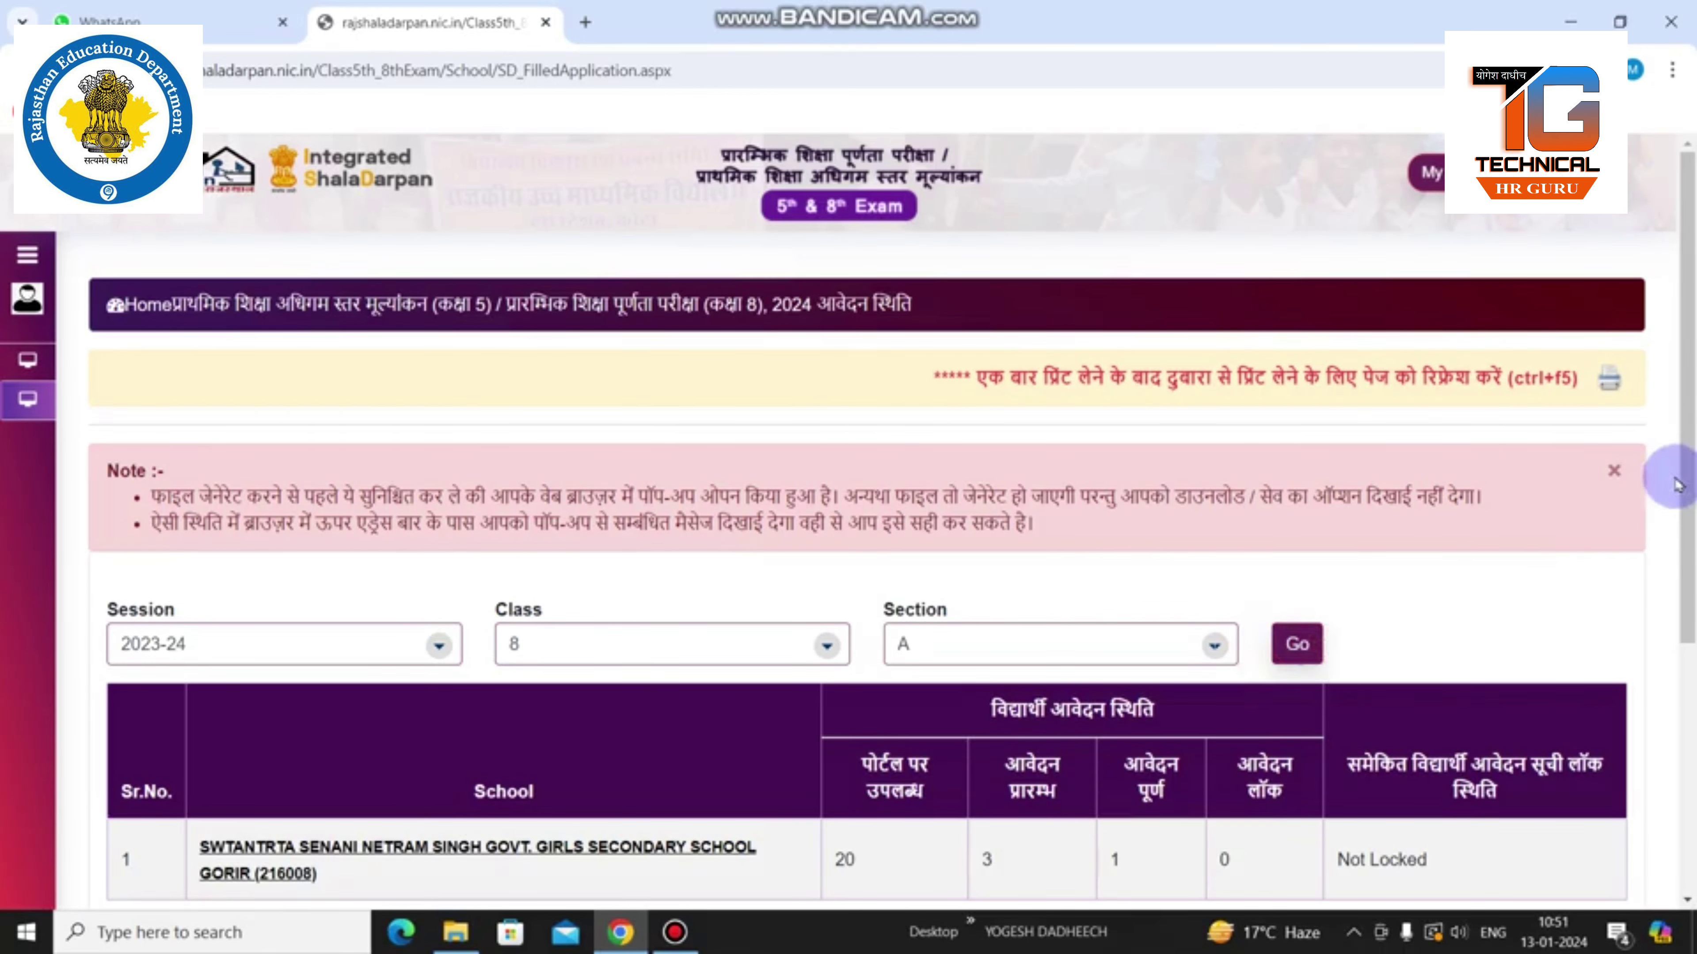
Review the school's application status summary and each student's detail, contact, photo and signature status down to the end of the list
left_click_drag(1686, 483, 1686, 559)
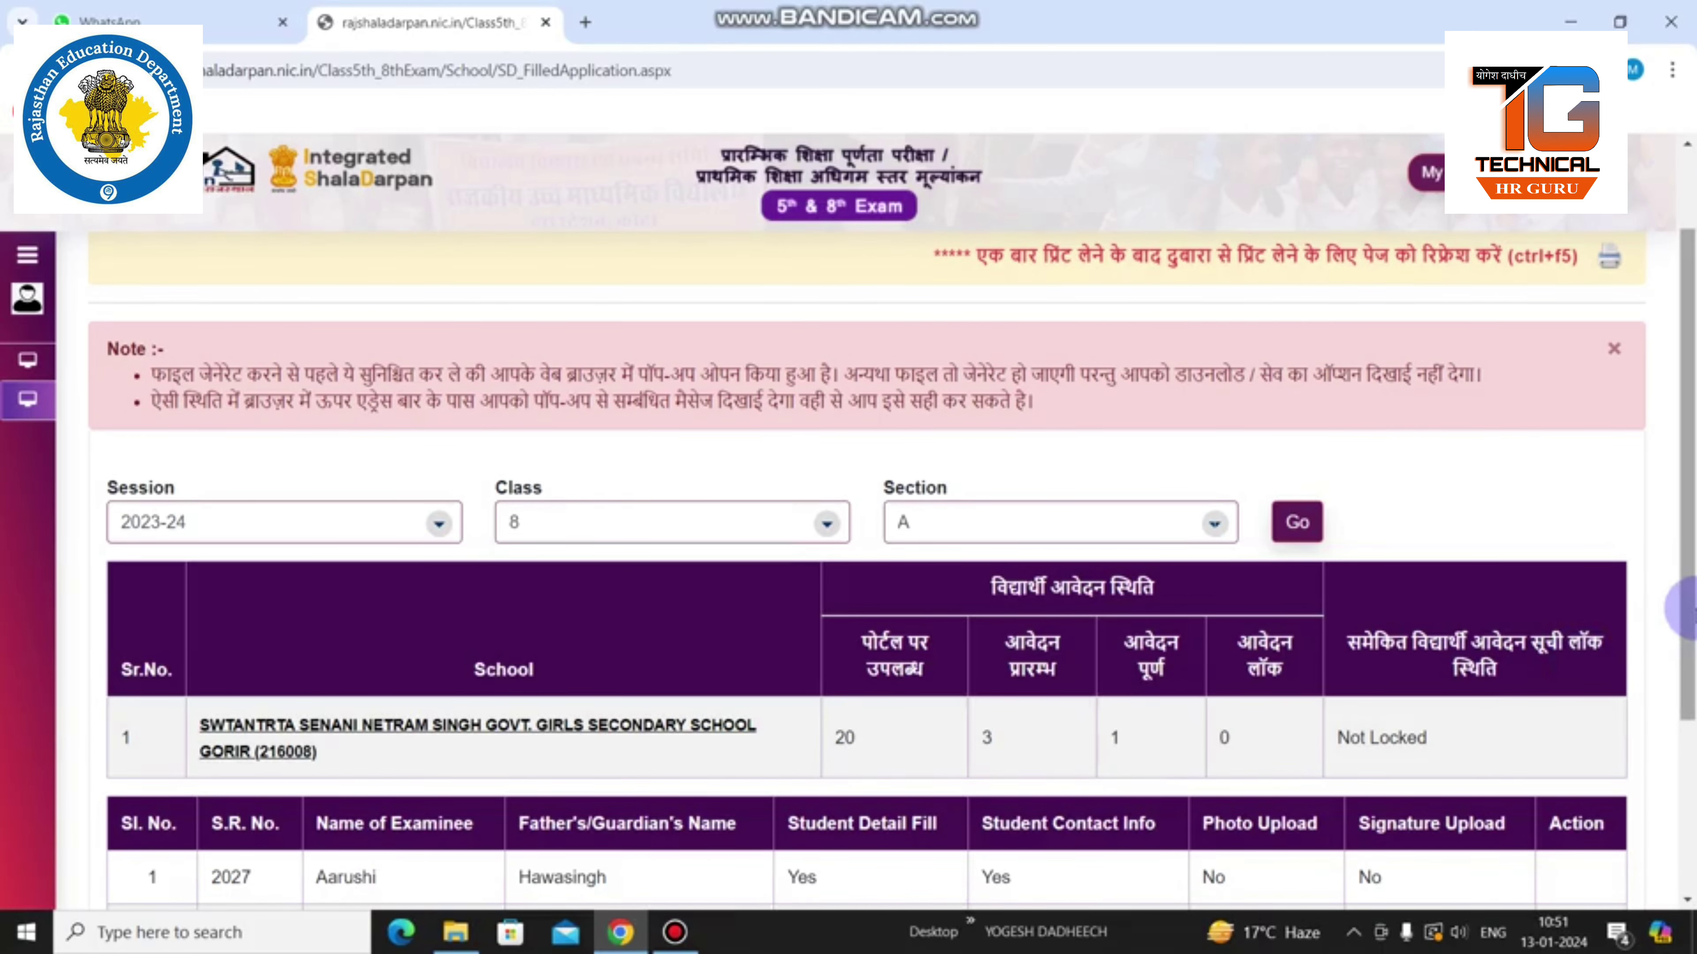
scroll(1686, 695, "down", 1)
scroll(1686, 695, "down", 3)
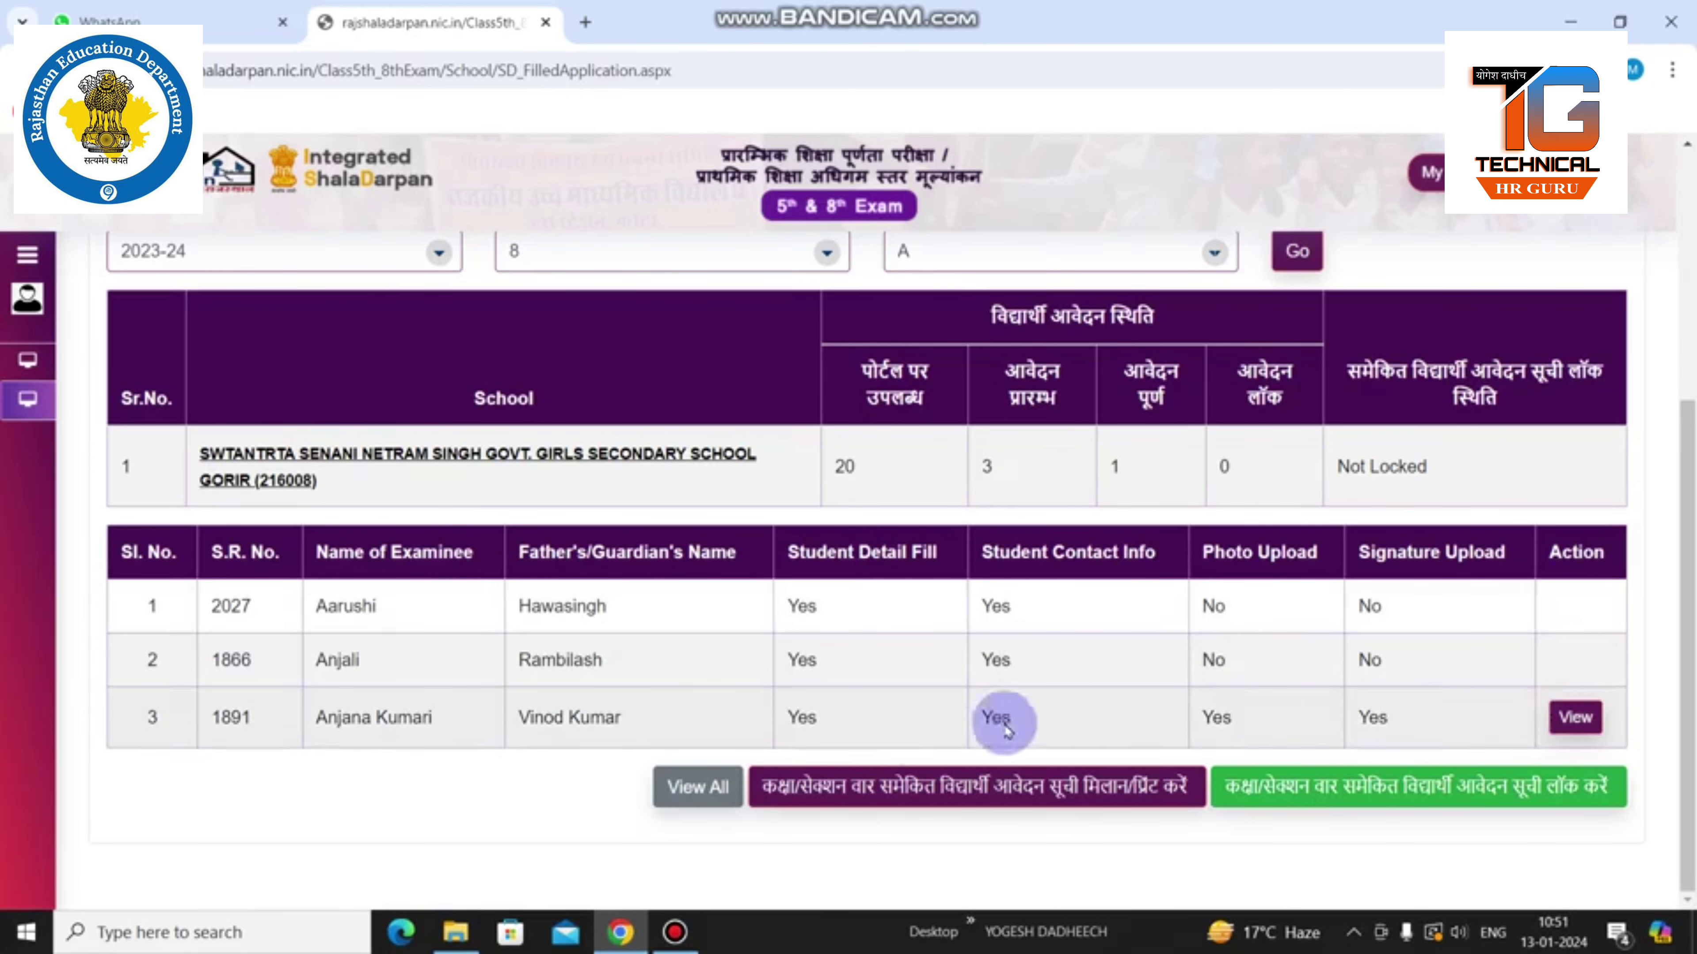
left_click(699, 788)
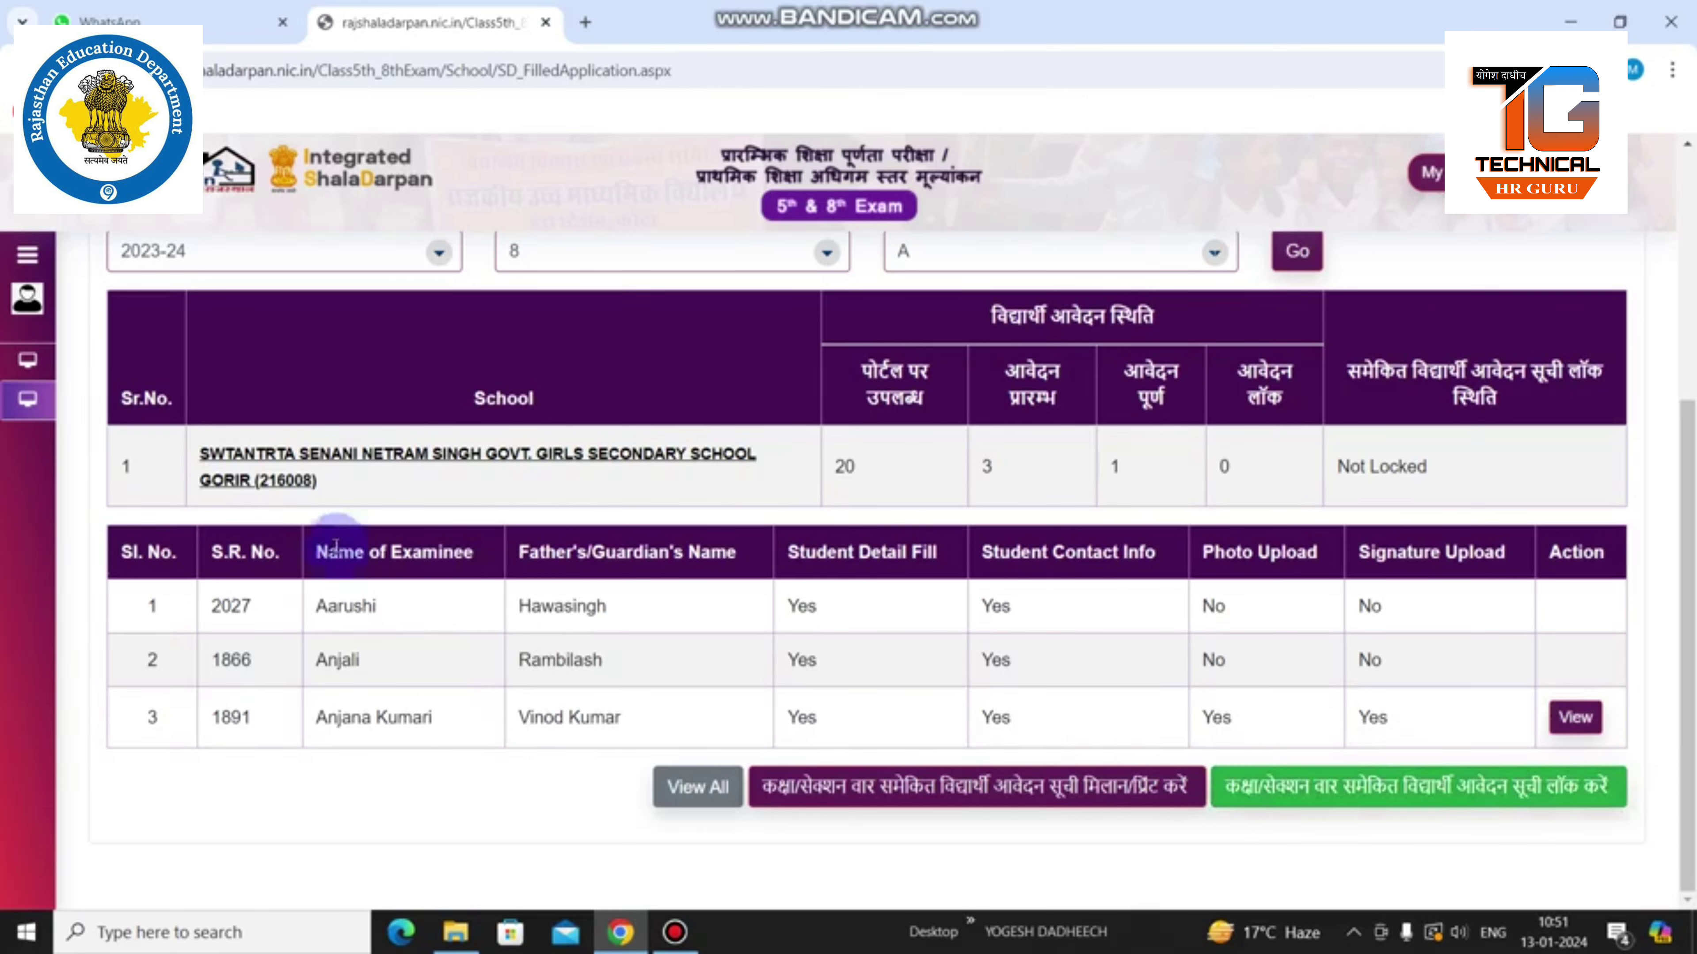
List the class 8 candidates of session 2023-24 for exam application rejection and view the reject reasons offered for the first candidate
mouse_move(31, 418)
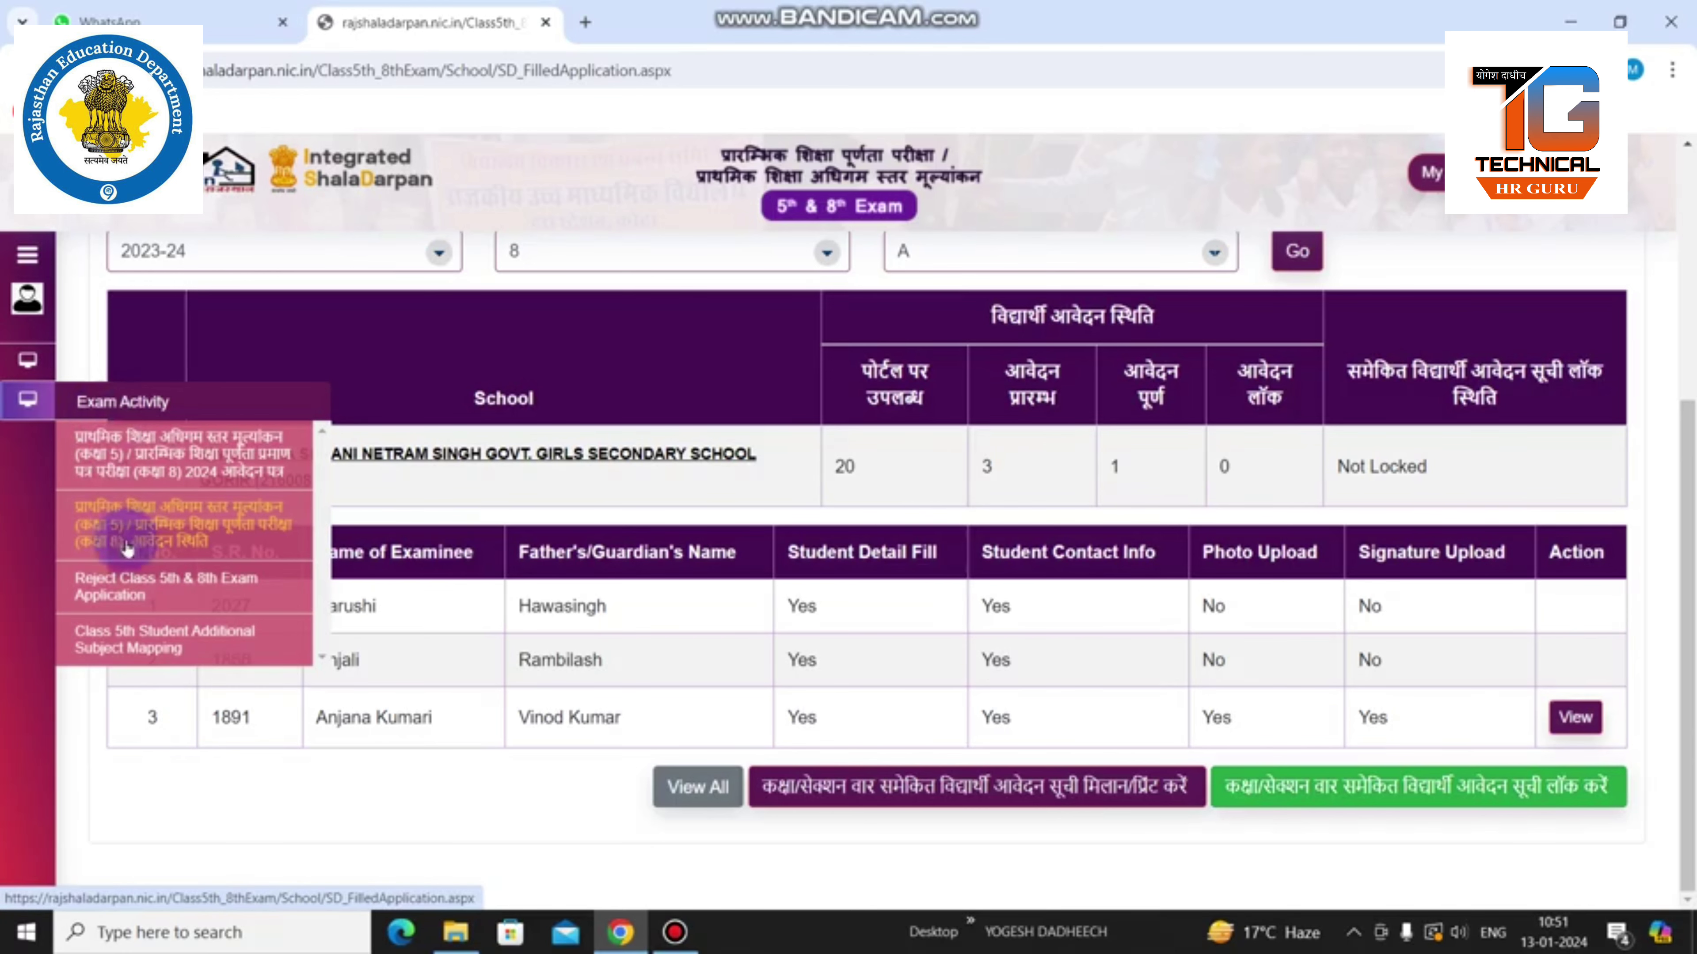
left_click(132, 581)
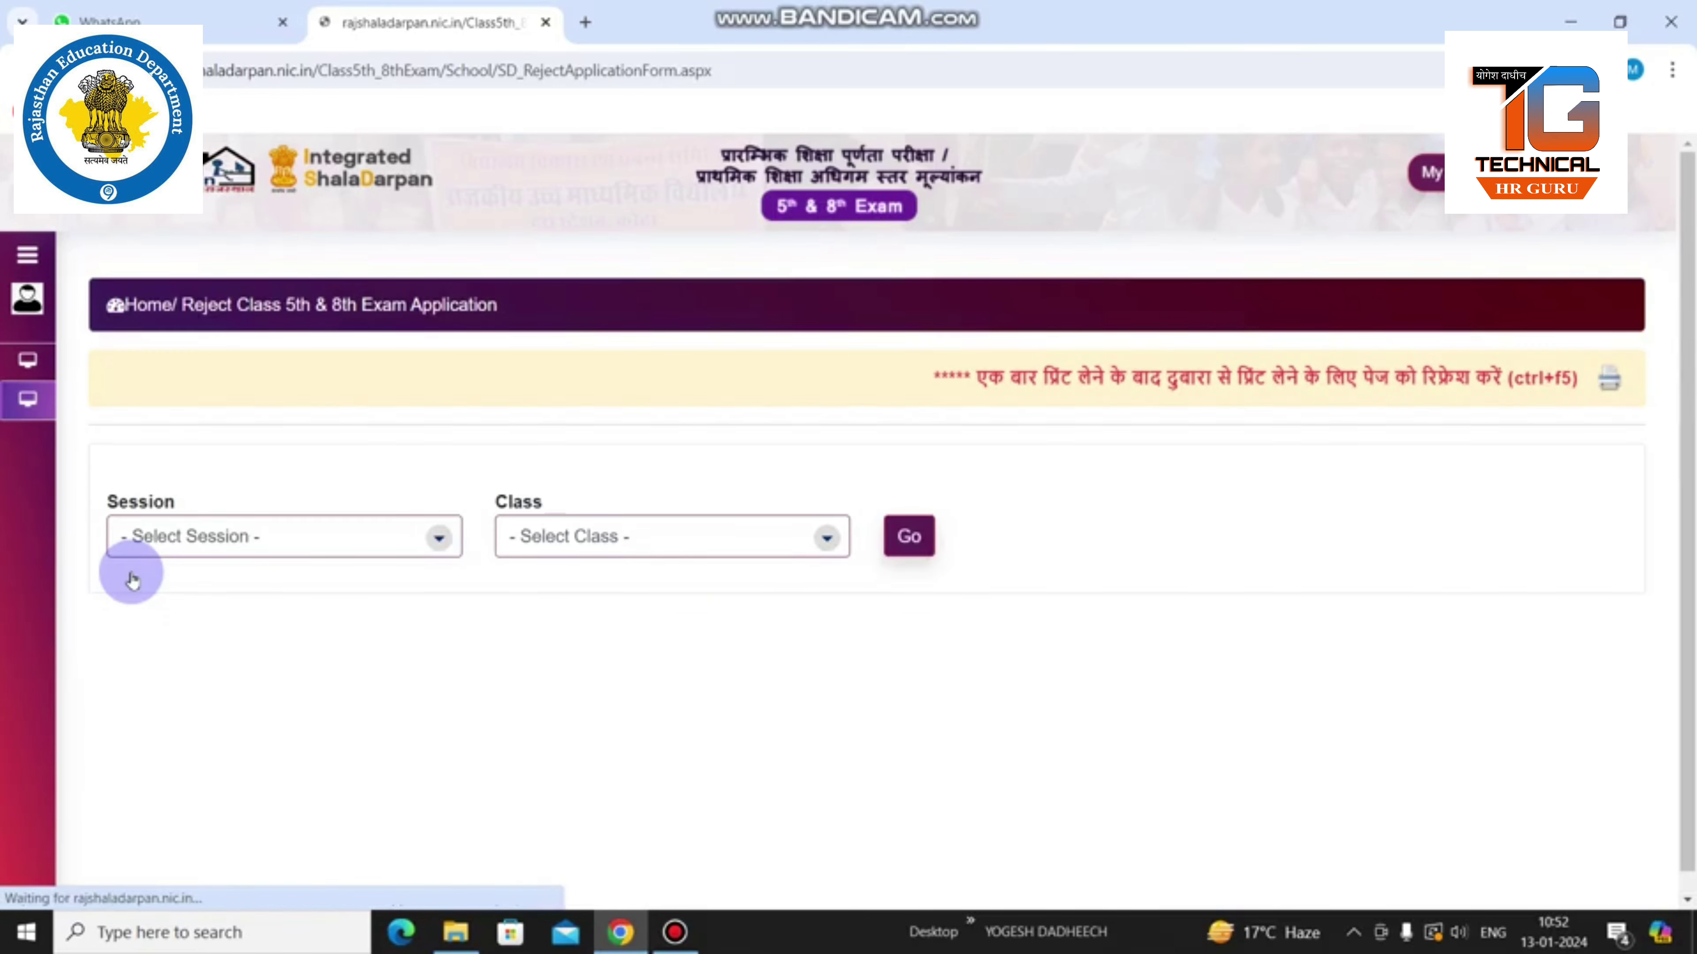
left_click(254, 534)
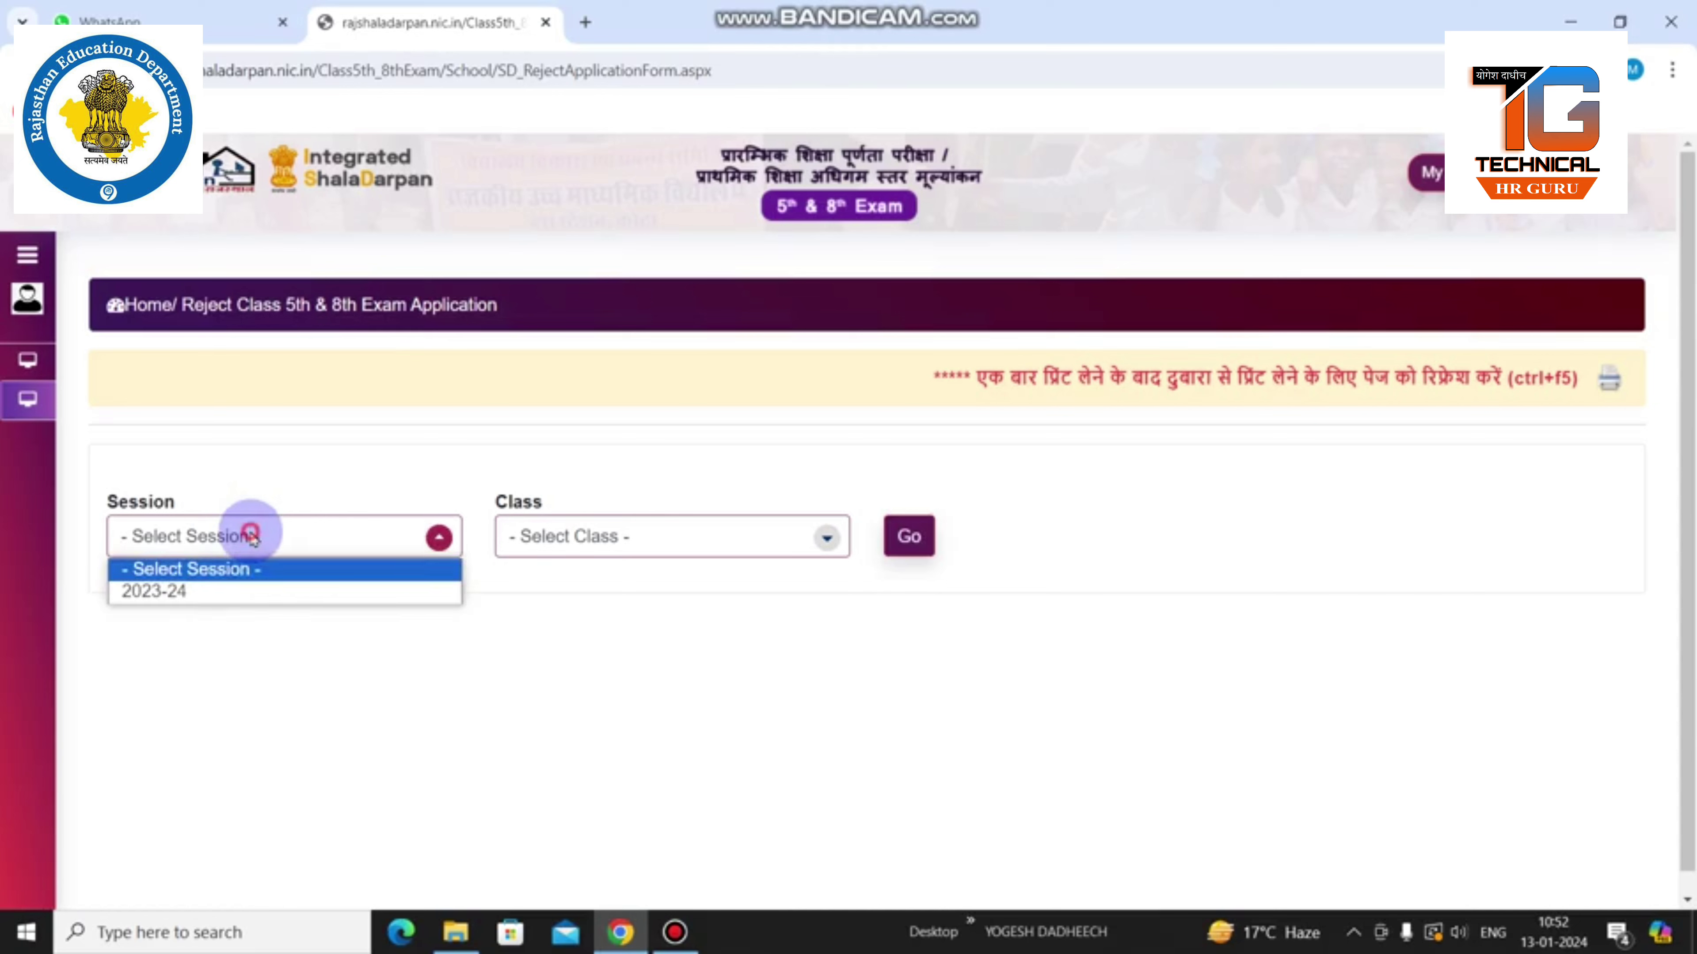
left_click(238, 591)
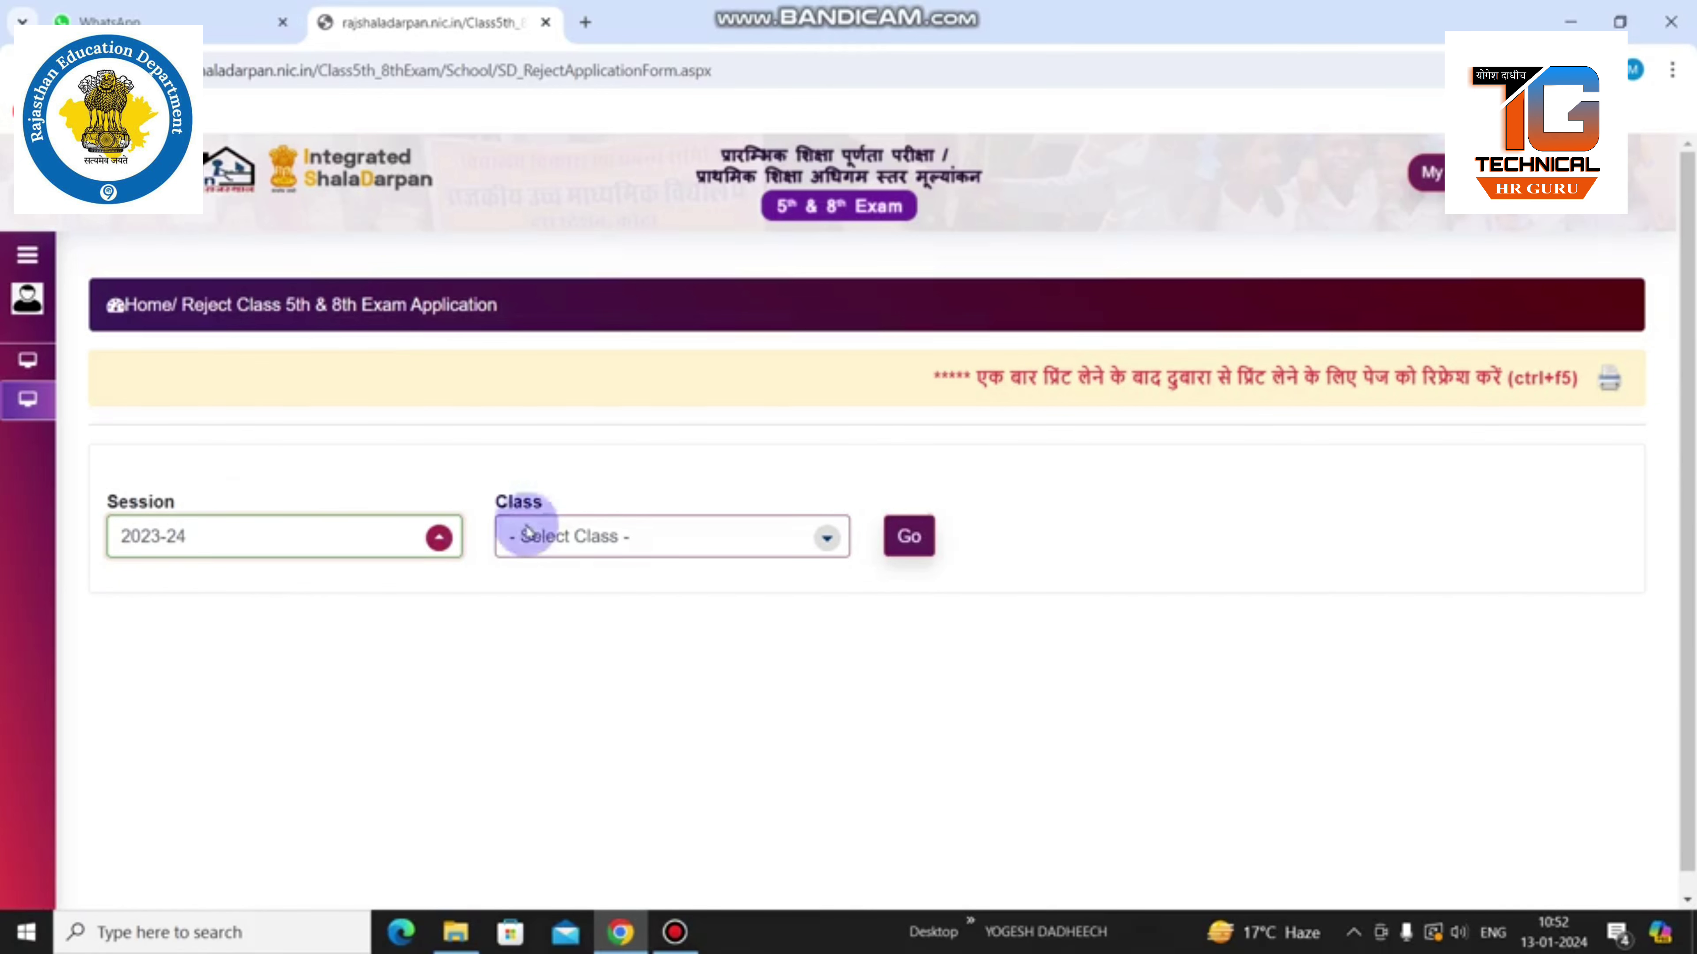
left_click(568, 534)
left_click(561, 610)
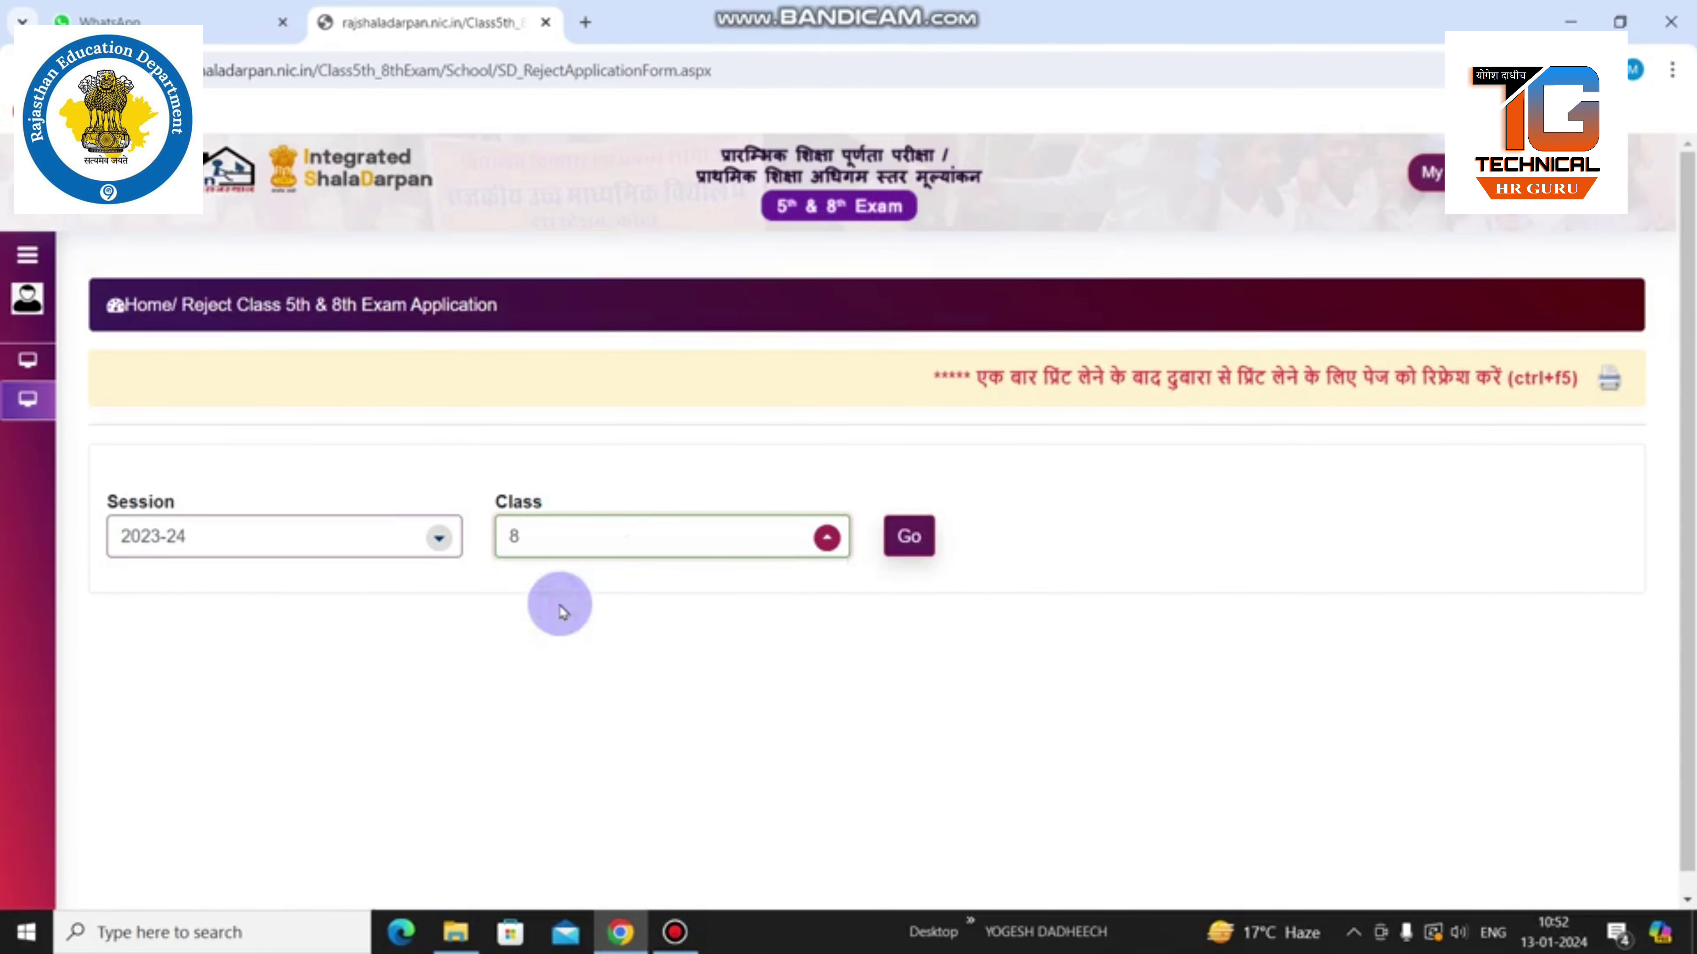
left_click(891, 541)
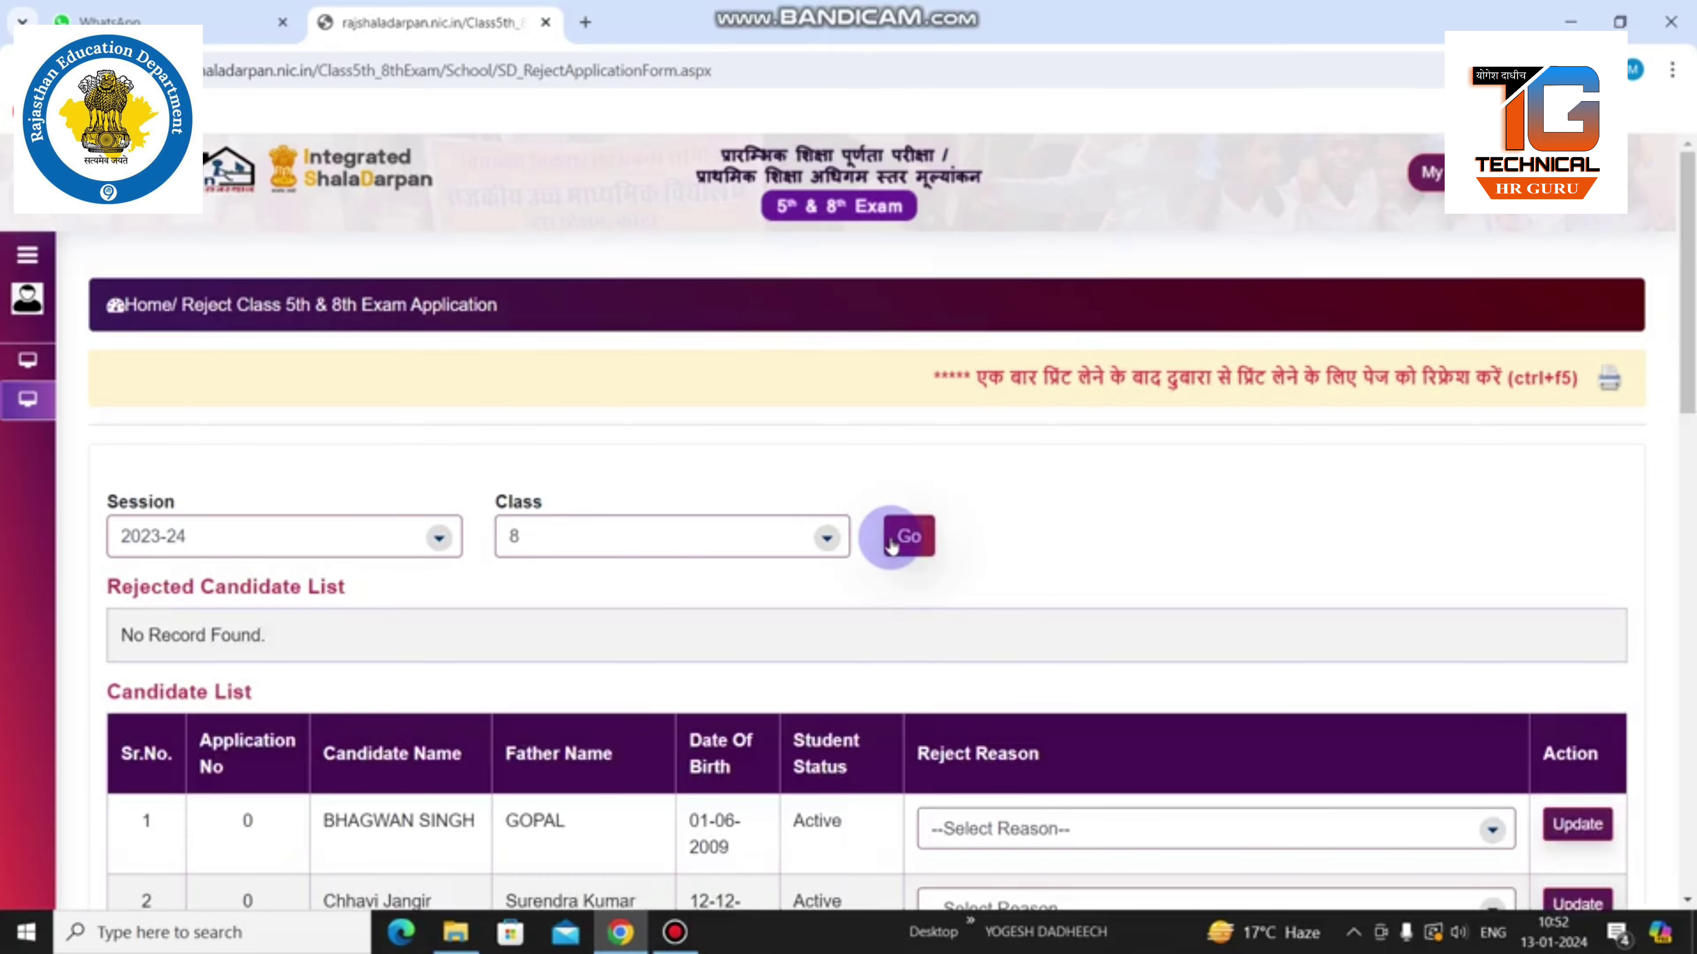
left_click_drag(1690, 331, 1690, 501)
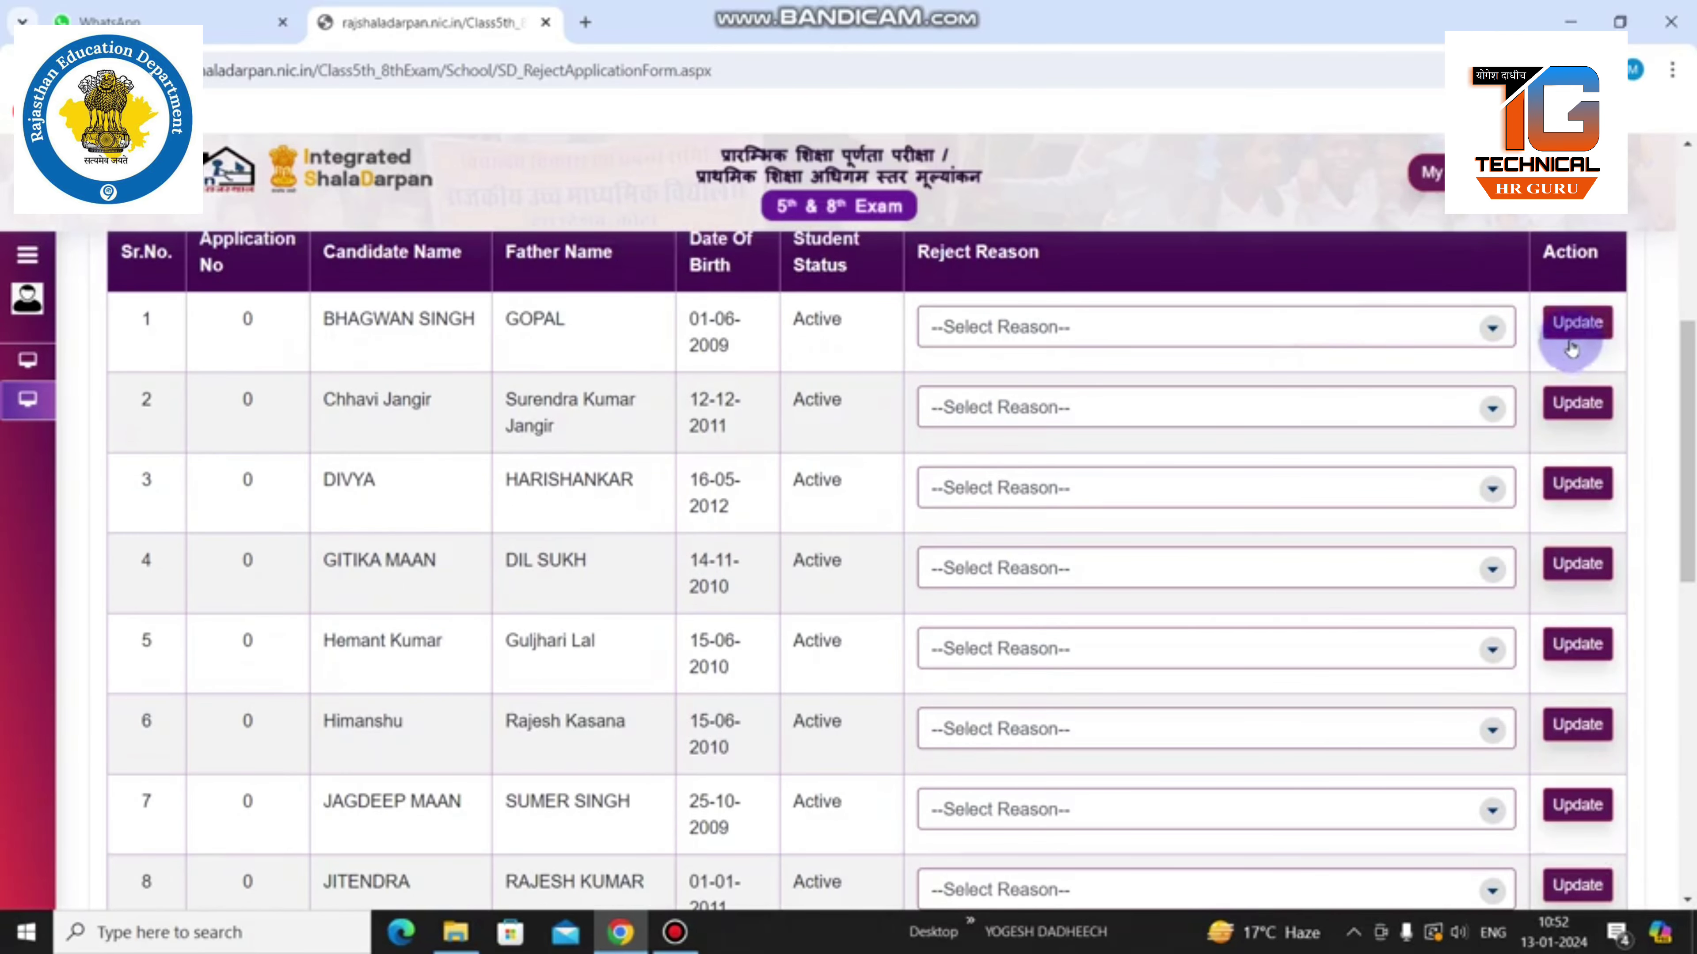
left_click(1331, 333)
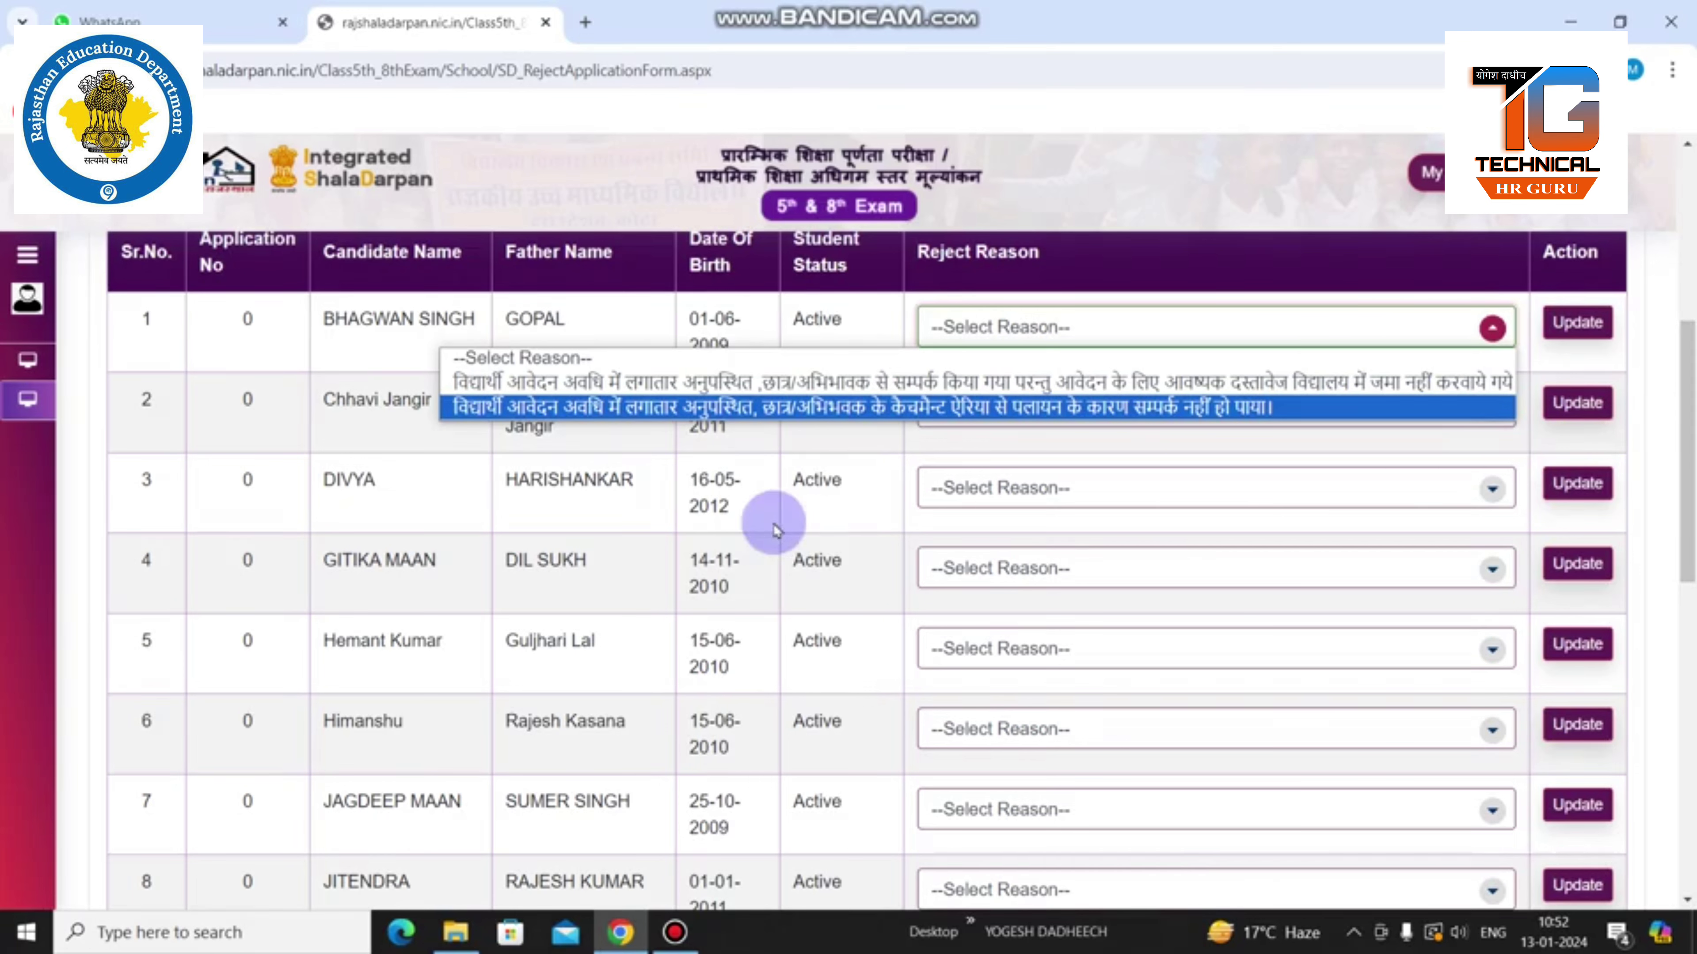
Return to the application status page and display the student list for session 2023-24, class 8, section A again
mouse_move(28, 404)
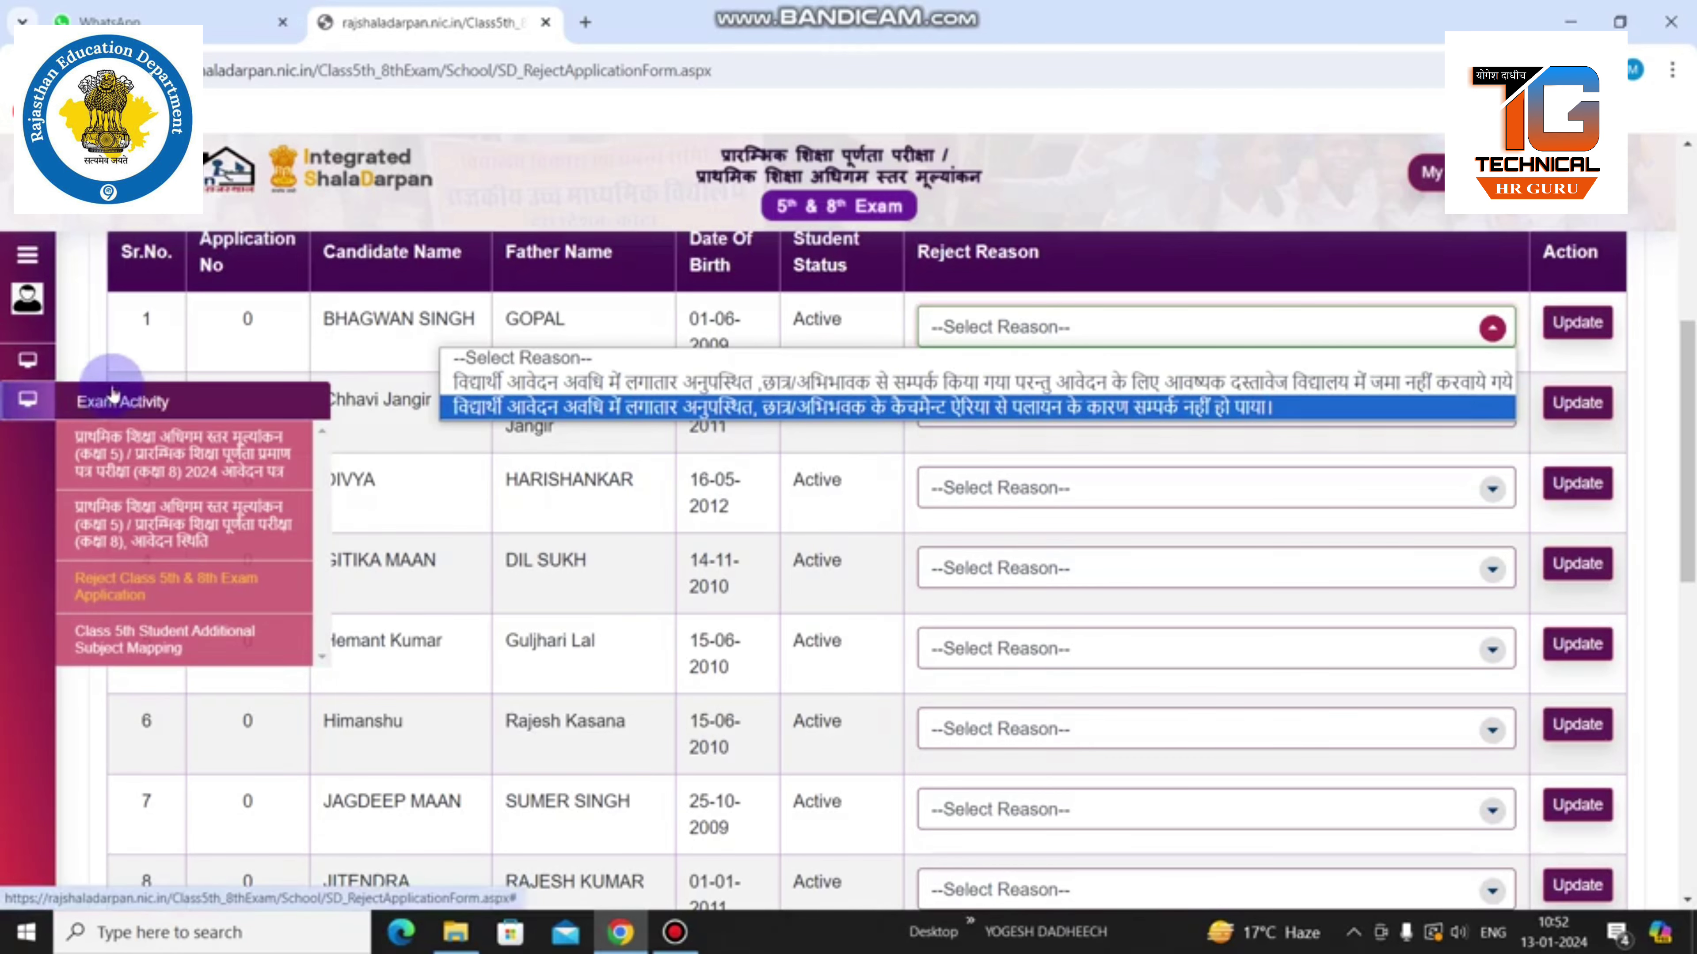
left_click(137, 524)
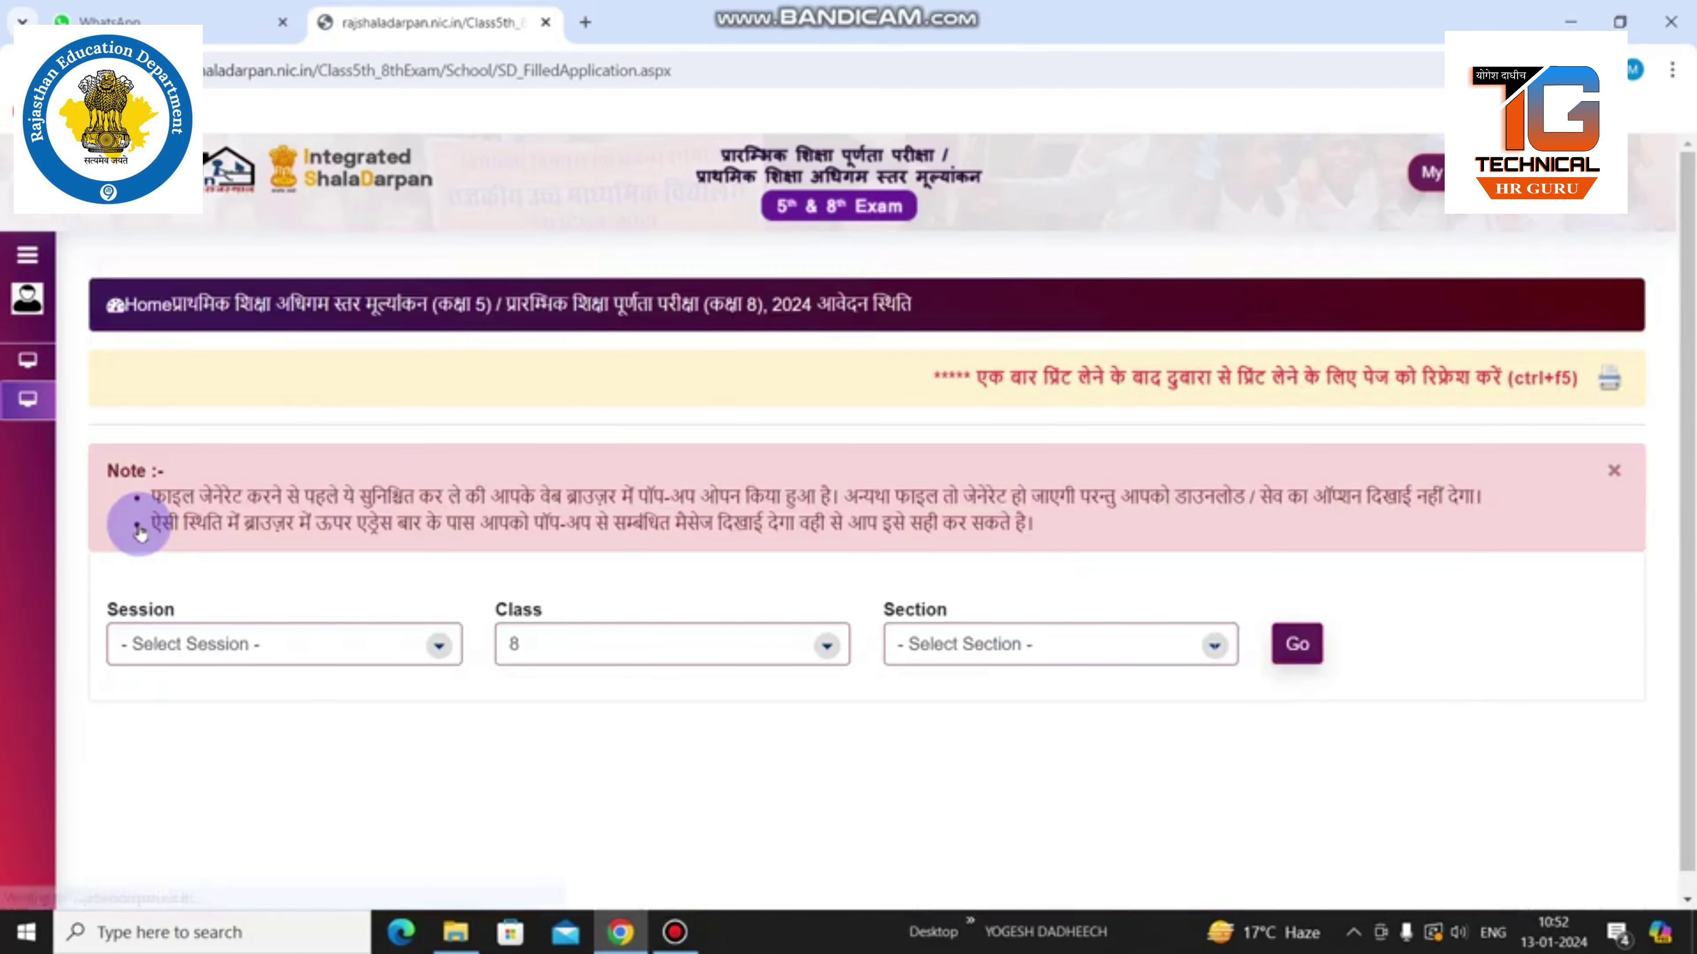
left_click(351, 642)
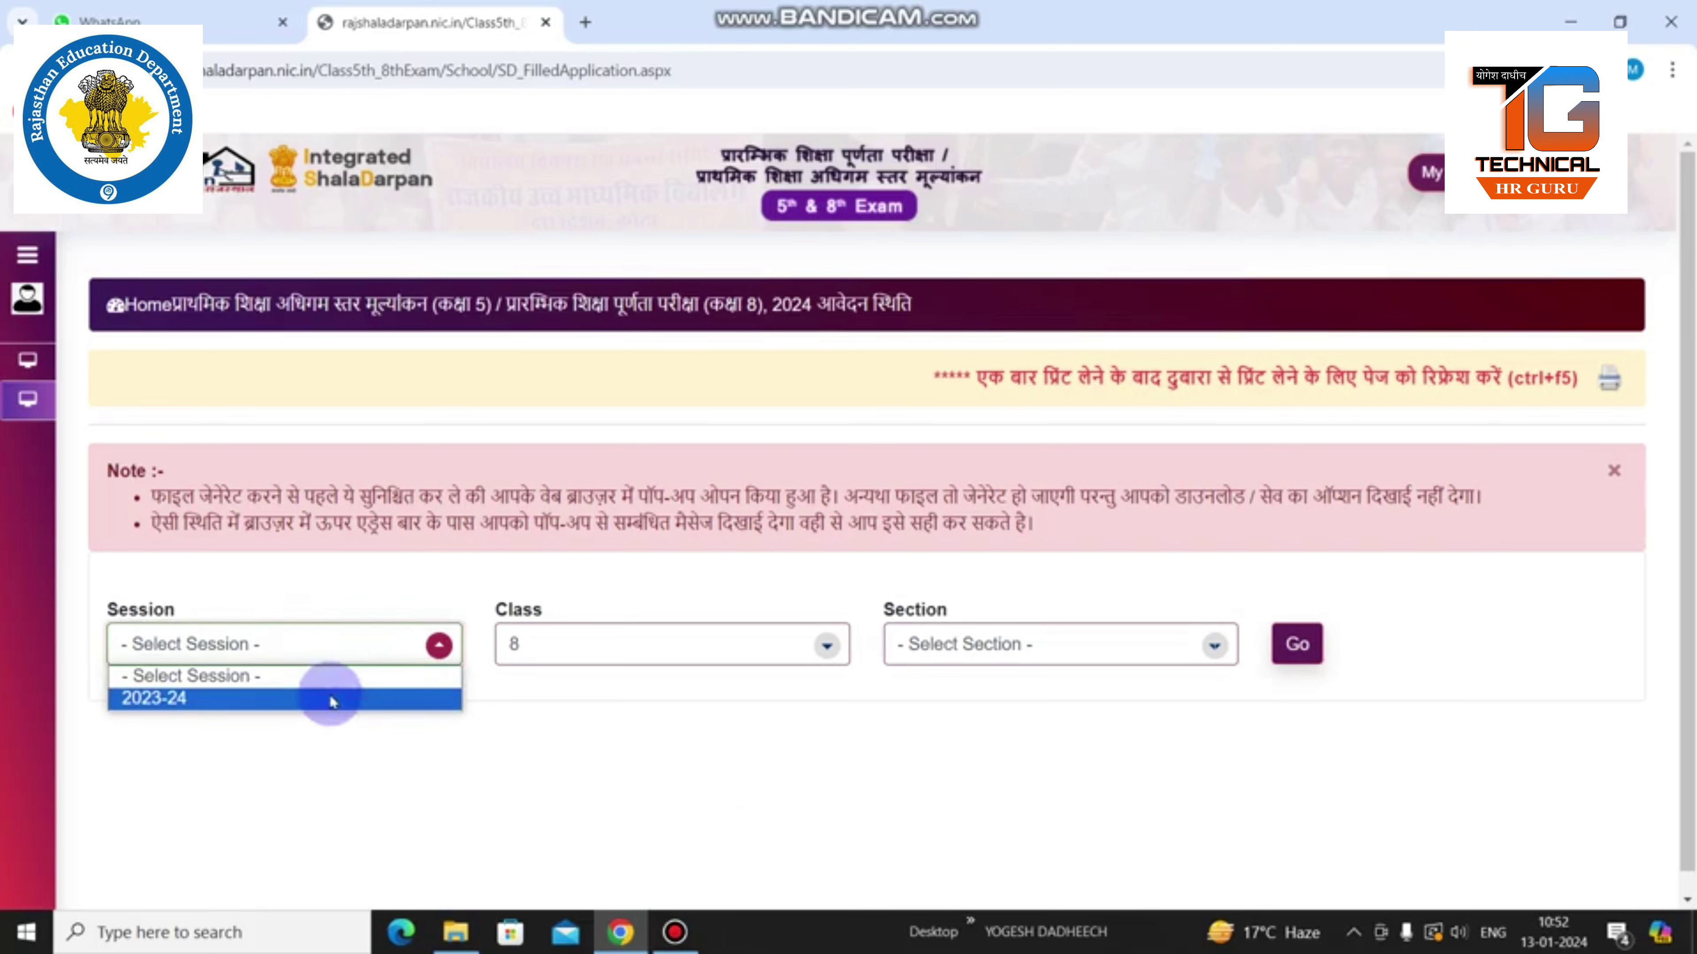
left_click(328, 698)
left_click(945, 644)
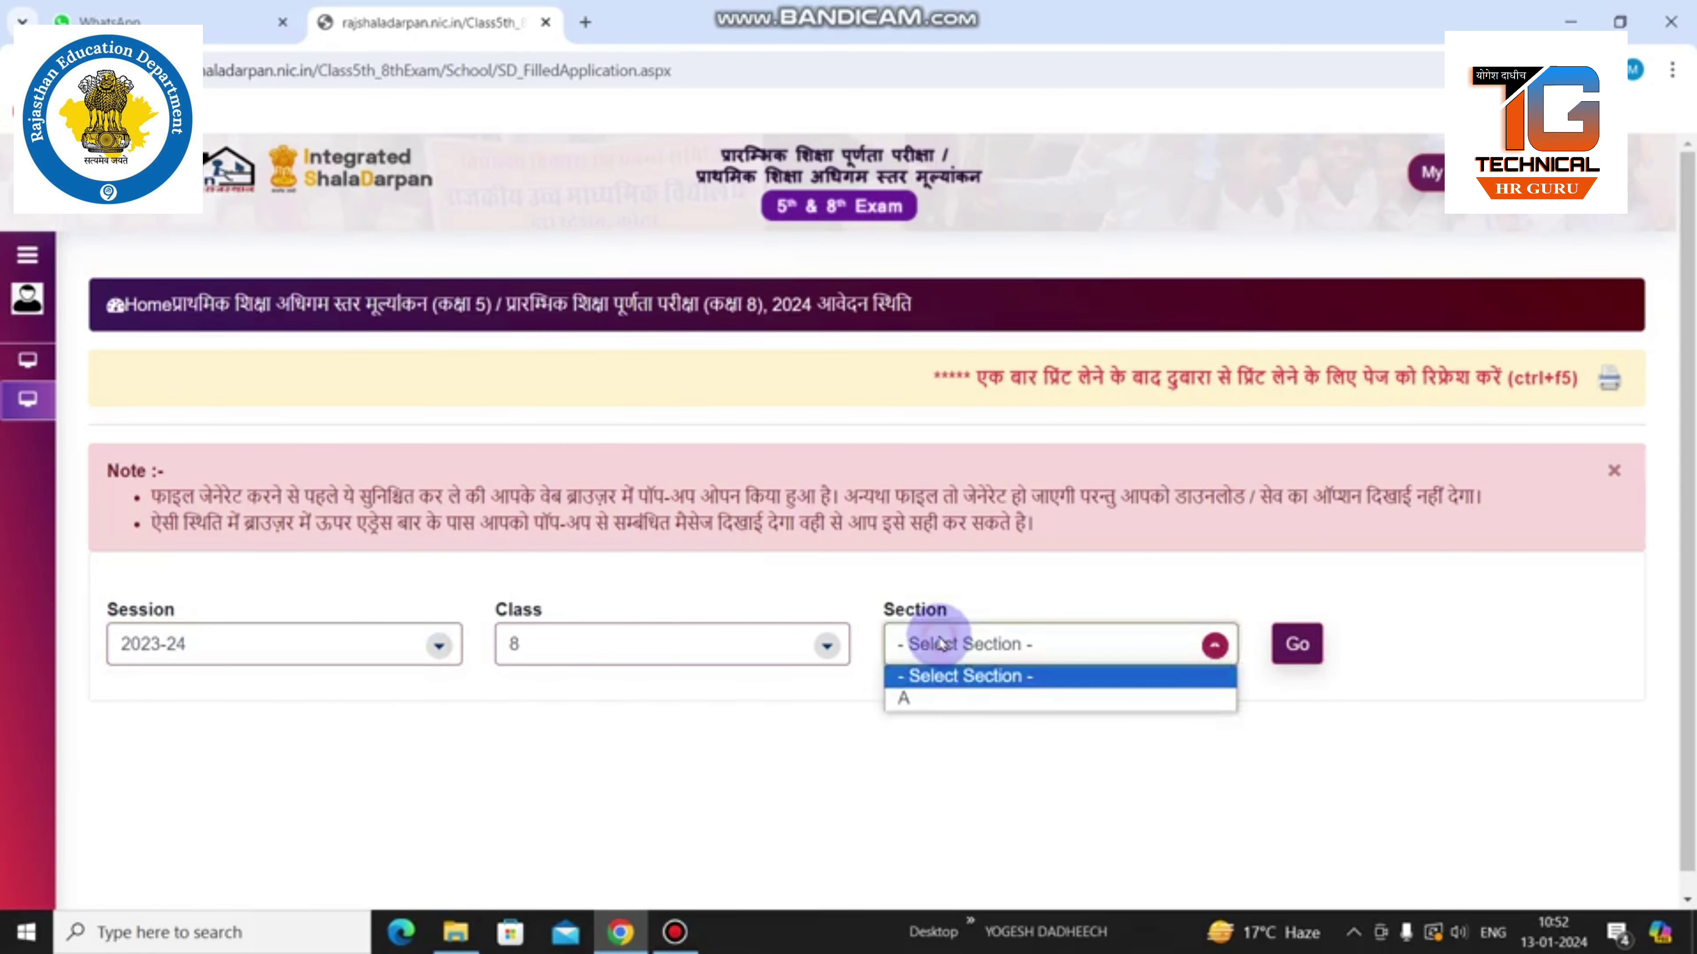
left_click(934, 699)
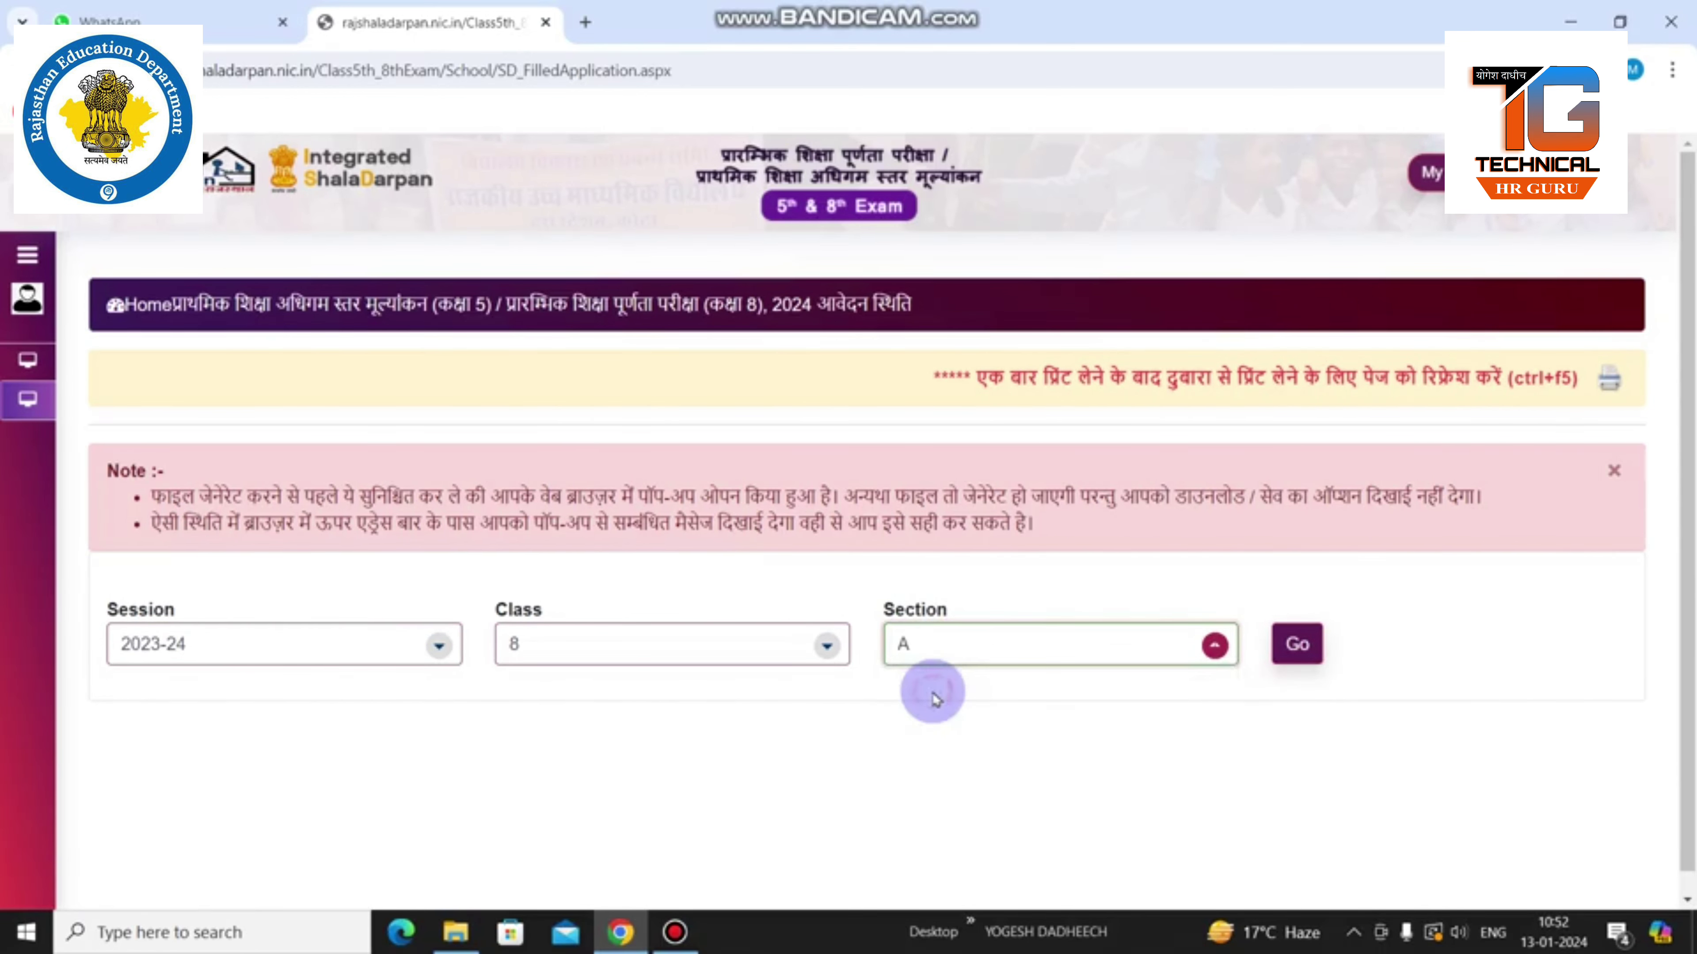
left_click(1299, 646)
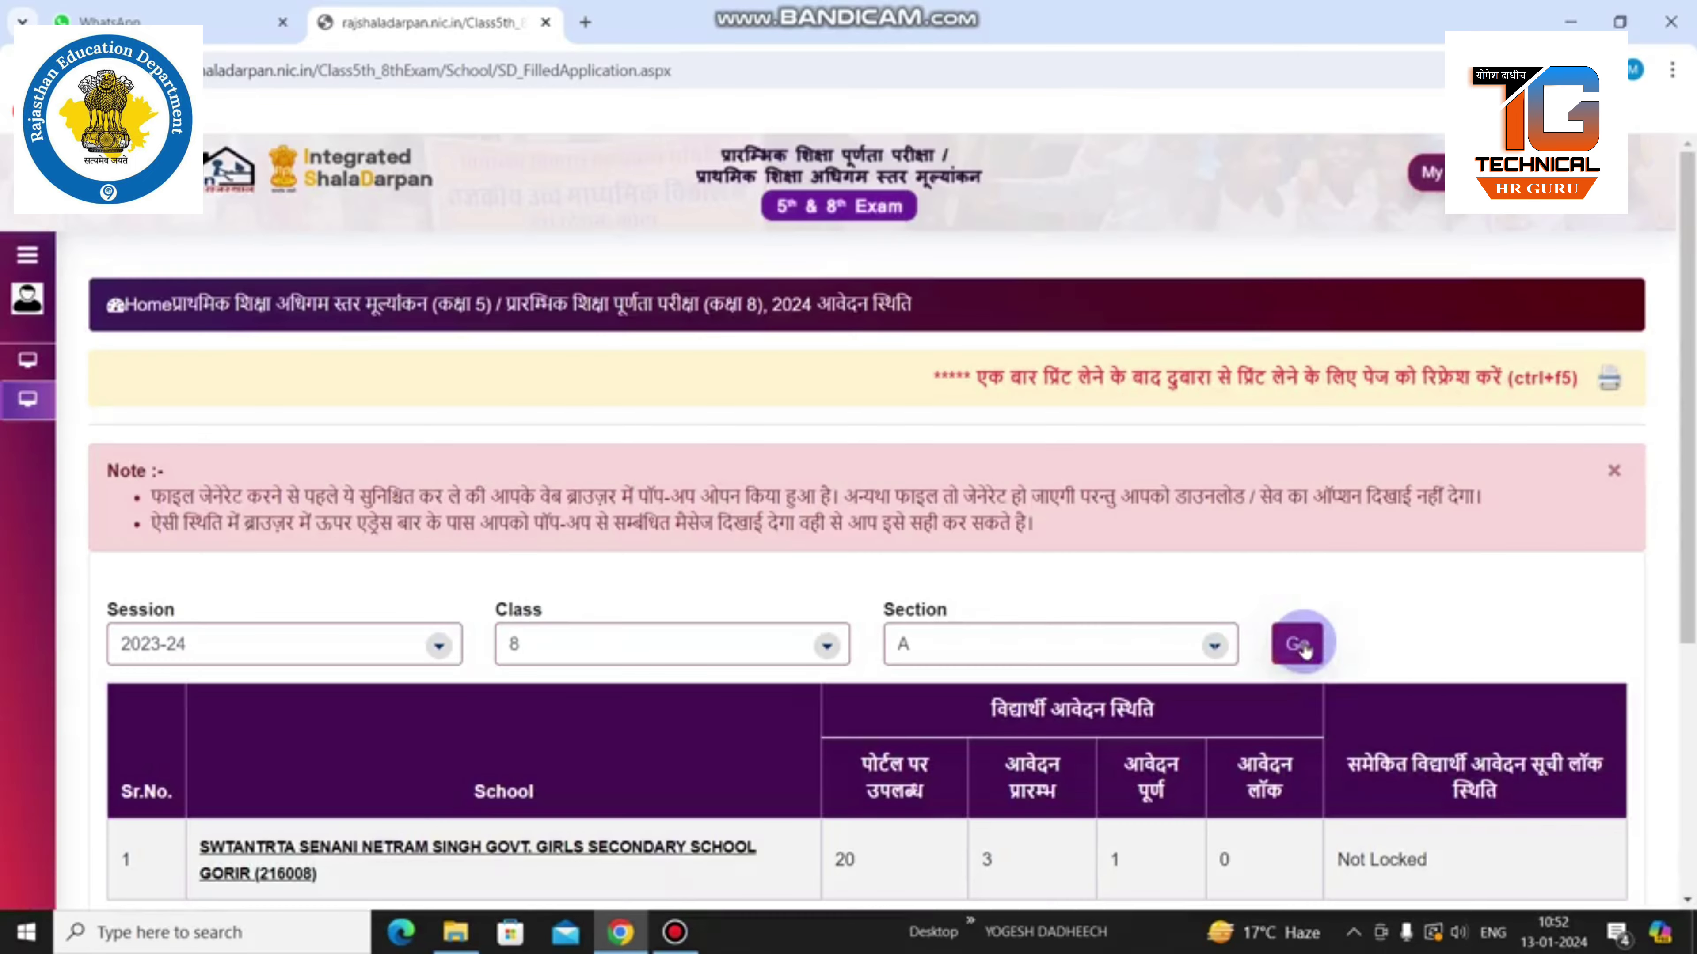
scroll(869, 535, "down", 5)
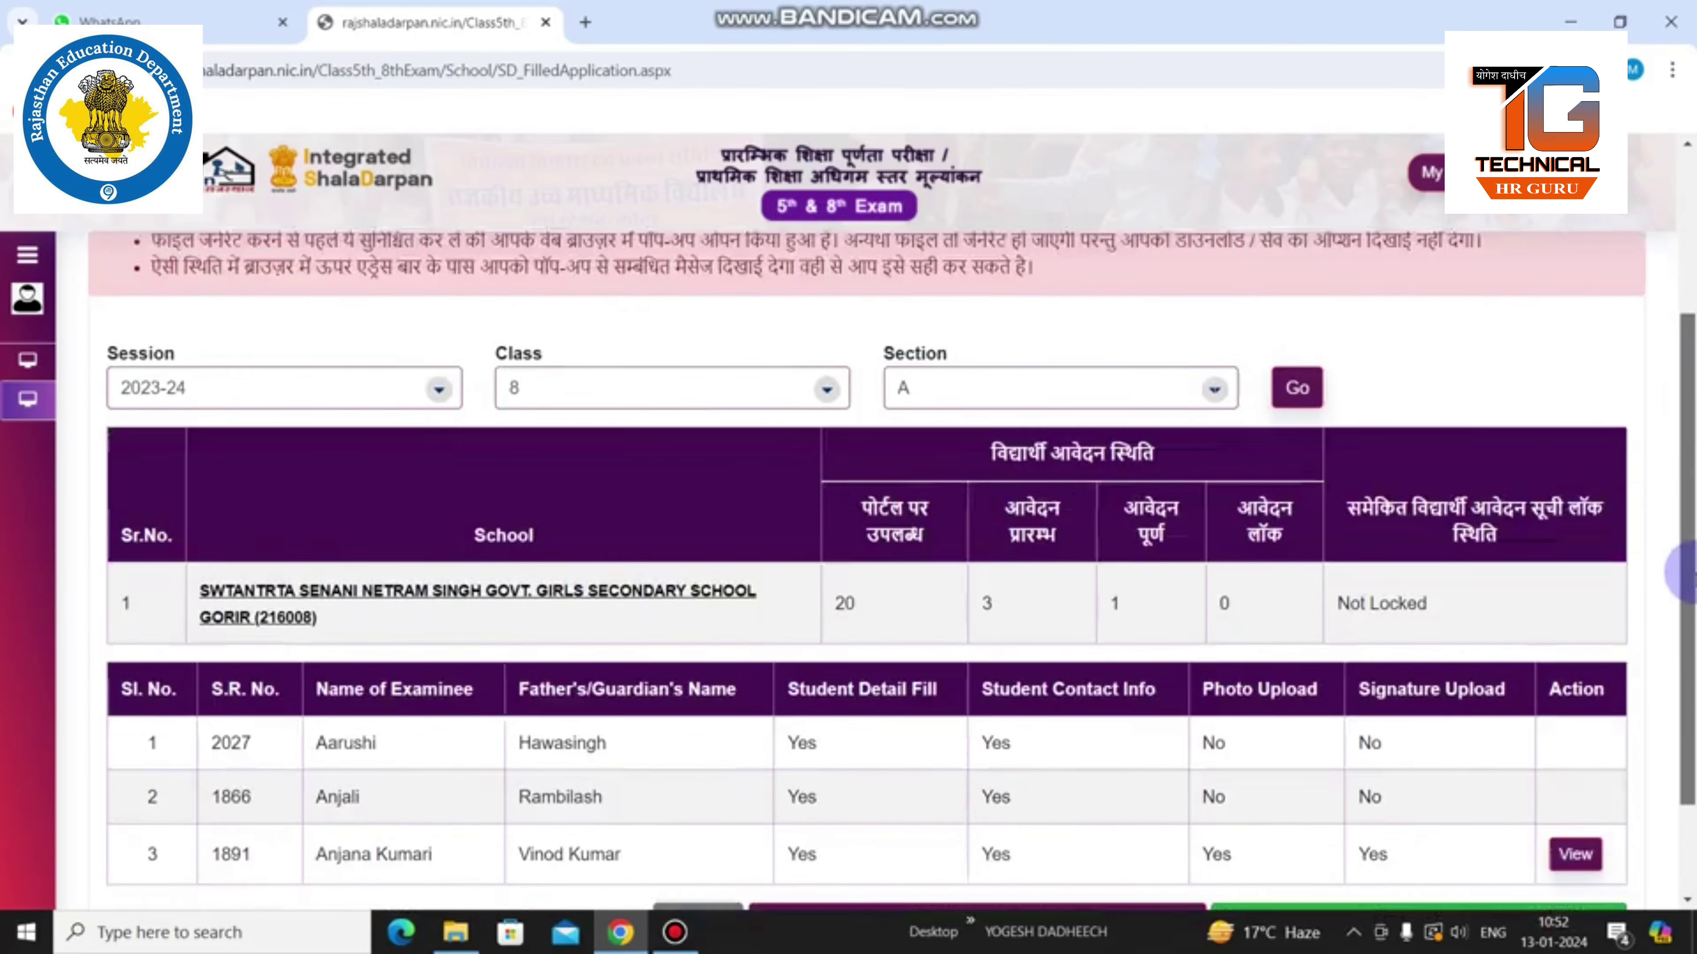